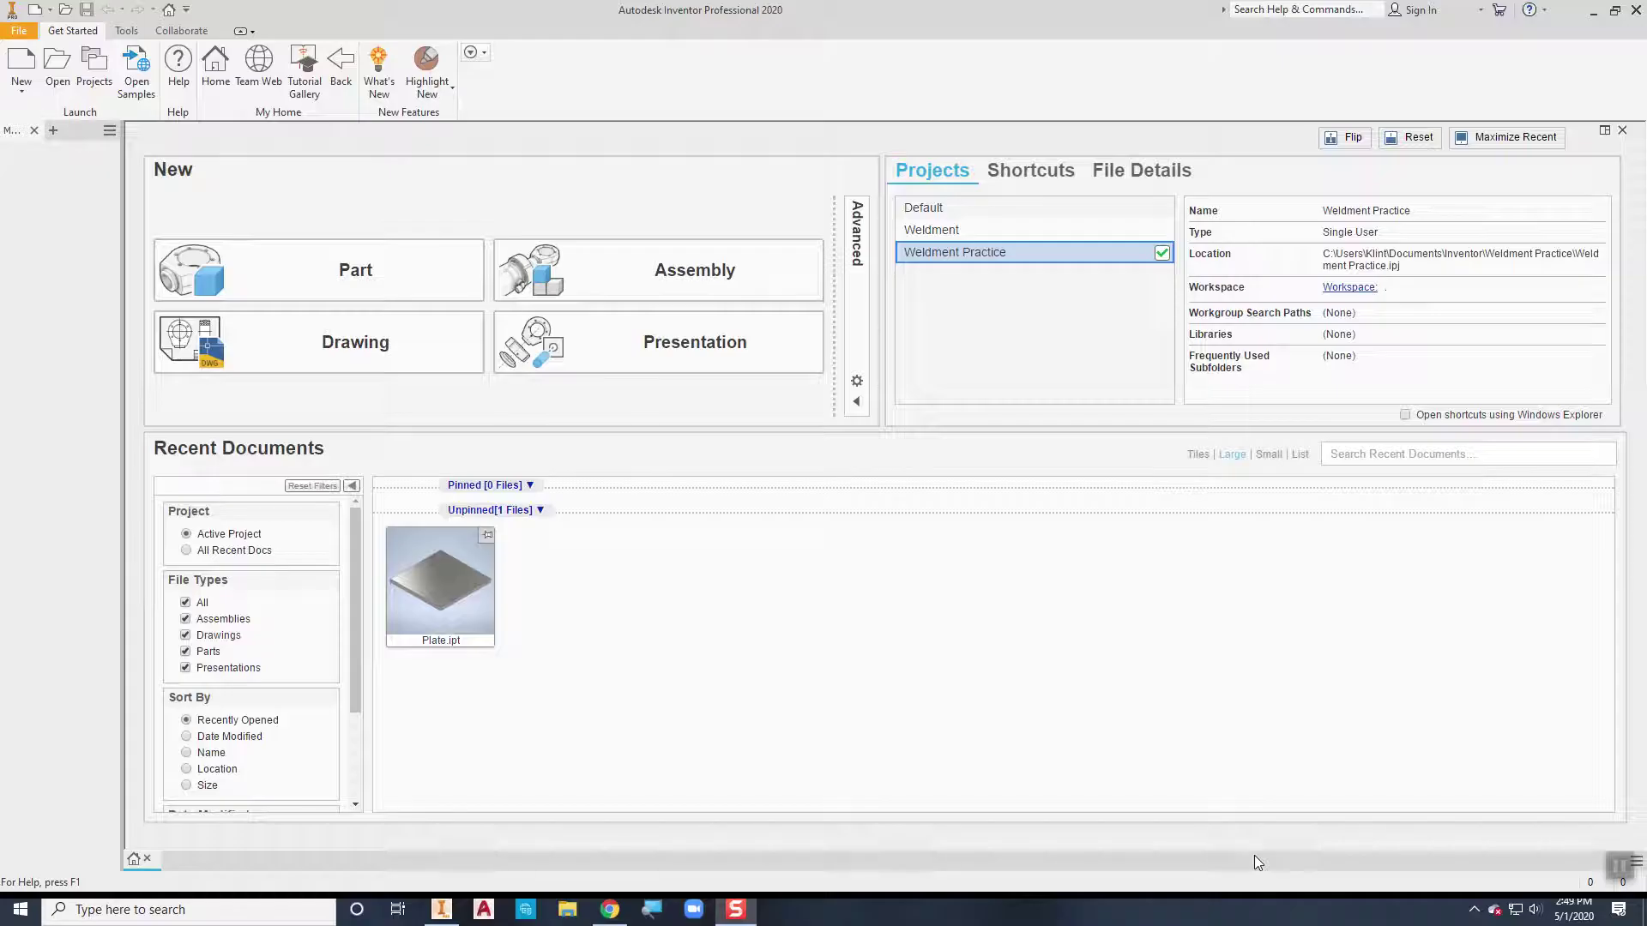
- Create a new weldment assembly from the Weldment.iam template in the Weldment Practice project
{"action": "mouse_move", "coordinate": [451, 599]}
{"action": "left_click", "coordinate": [484, 604]}
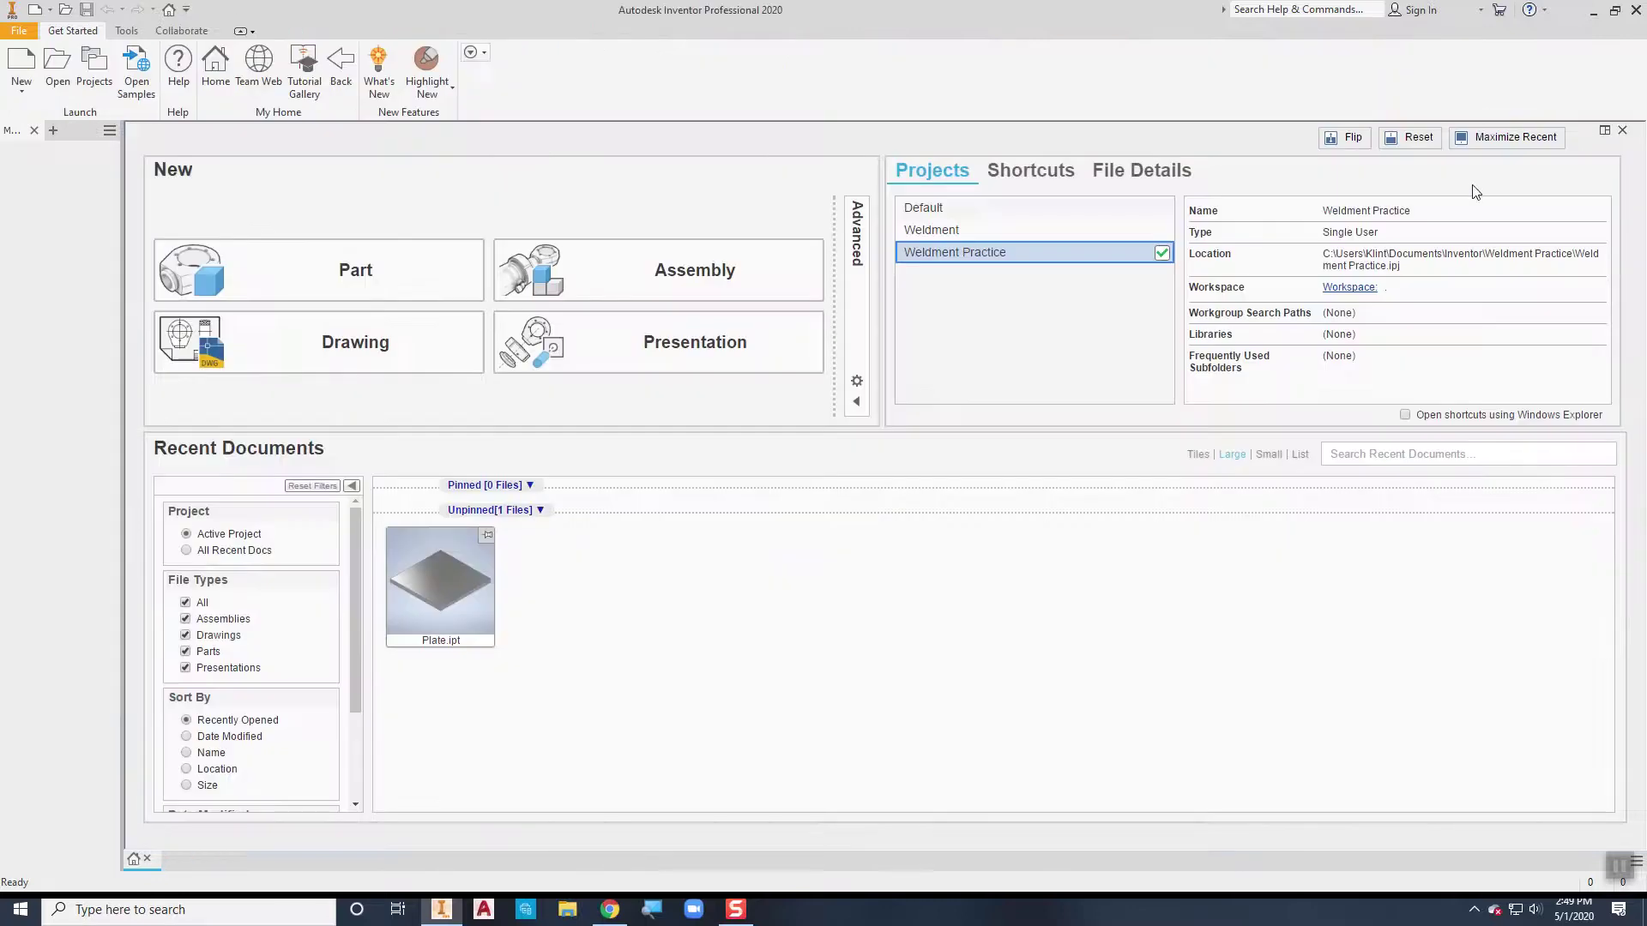
{"action": "left_click", "coordinate": [1640, 130]}
{"action": "left_click", "coordinate": [22, 87]}
{"action": "left_click", "coordinate": [32, 118]}
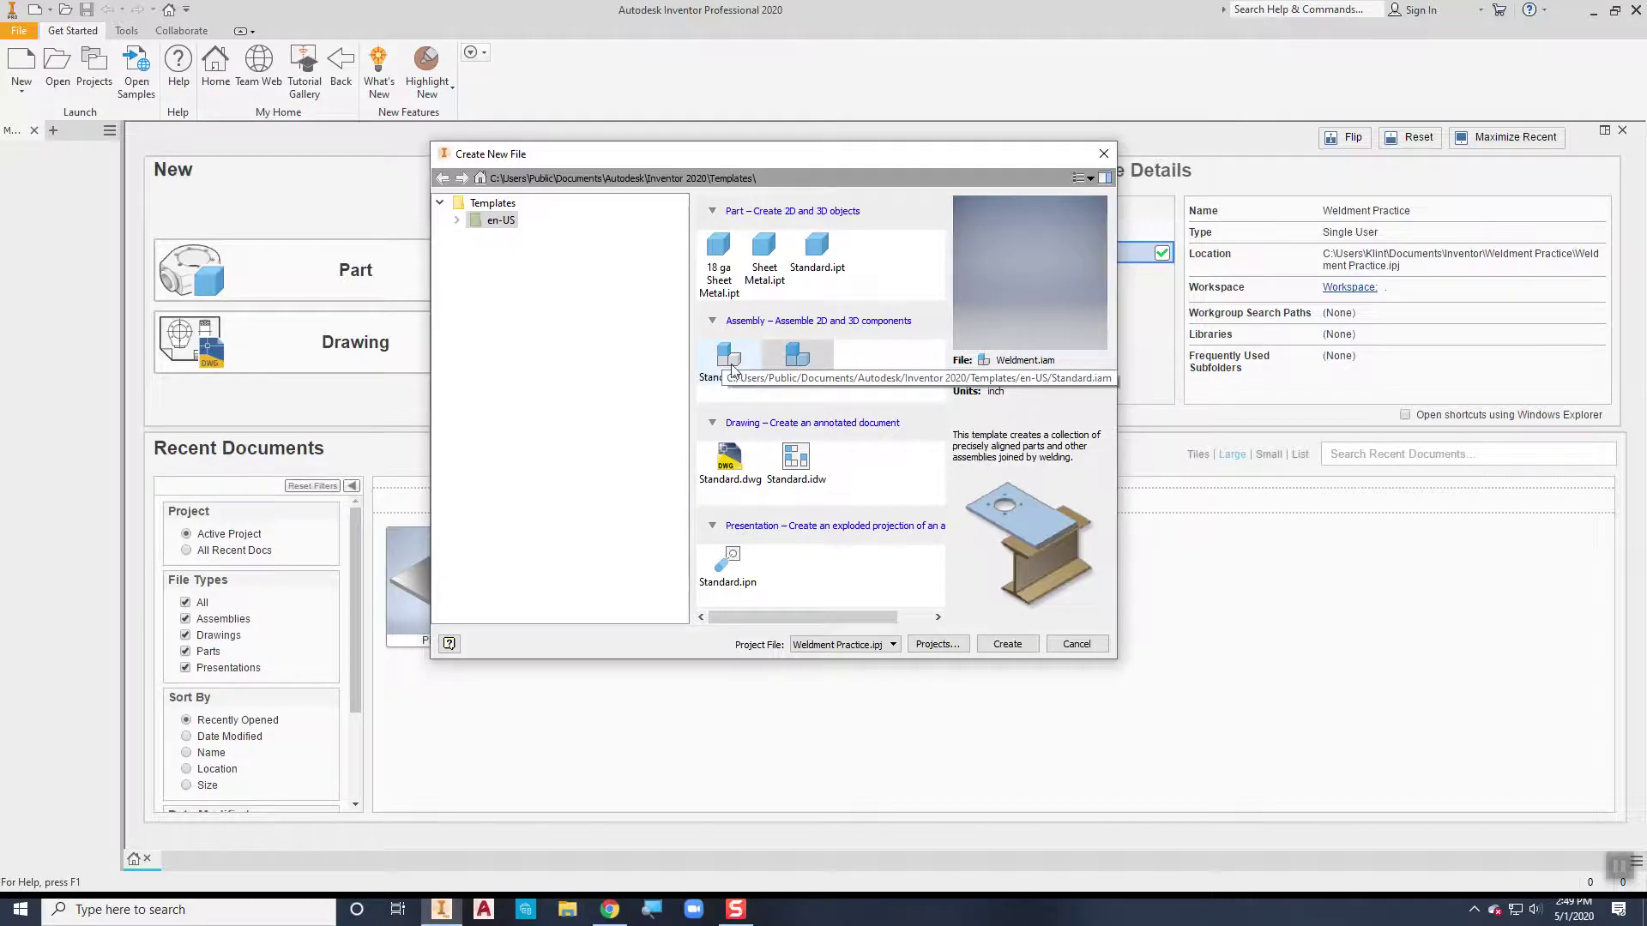
{"action": "left_click", "coordinate": [802, 369]}
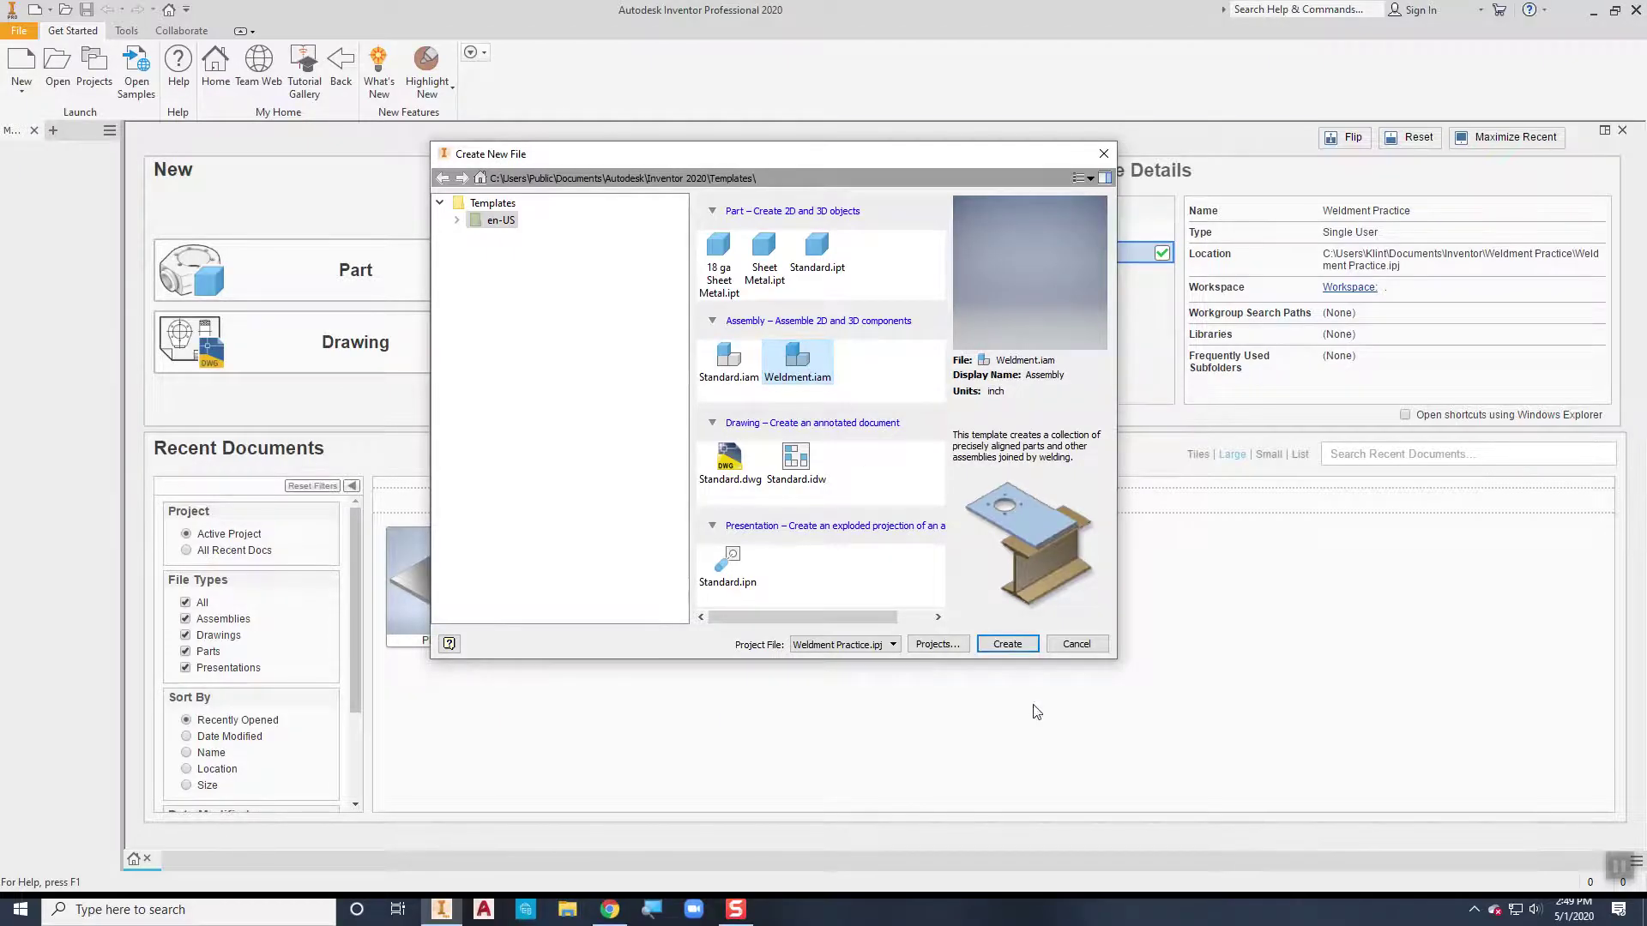
{"action": "left_click", "coordinate": [1008, 644]}
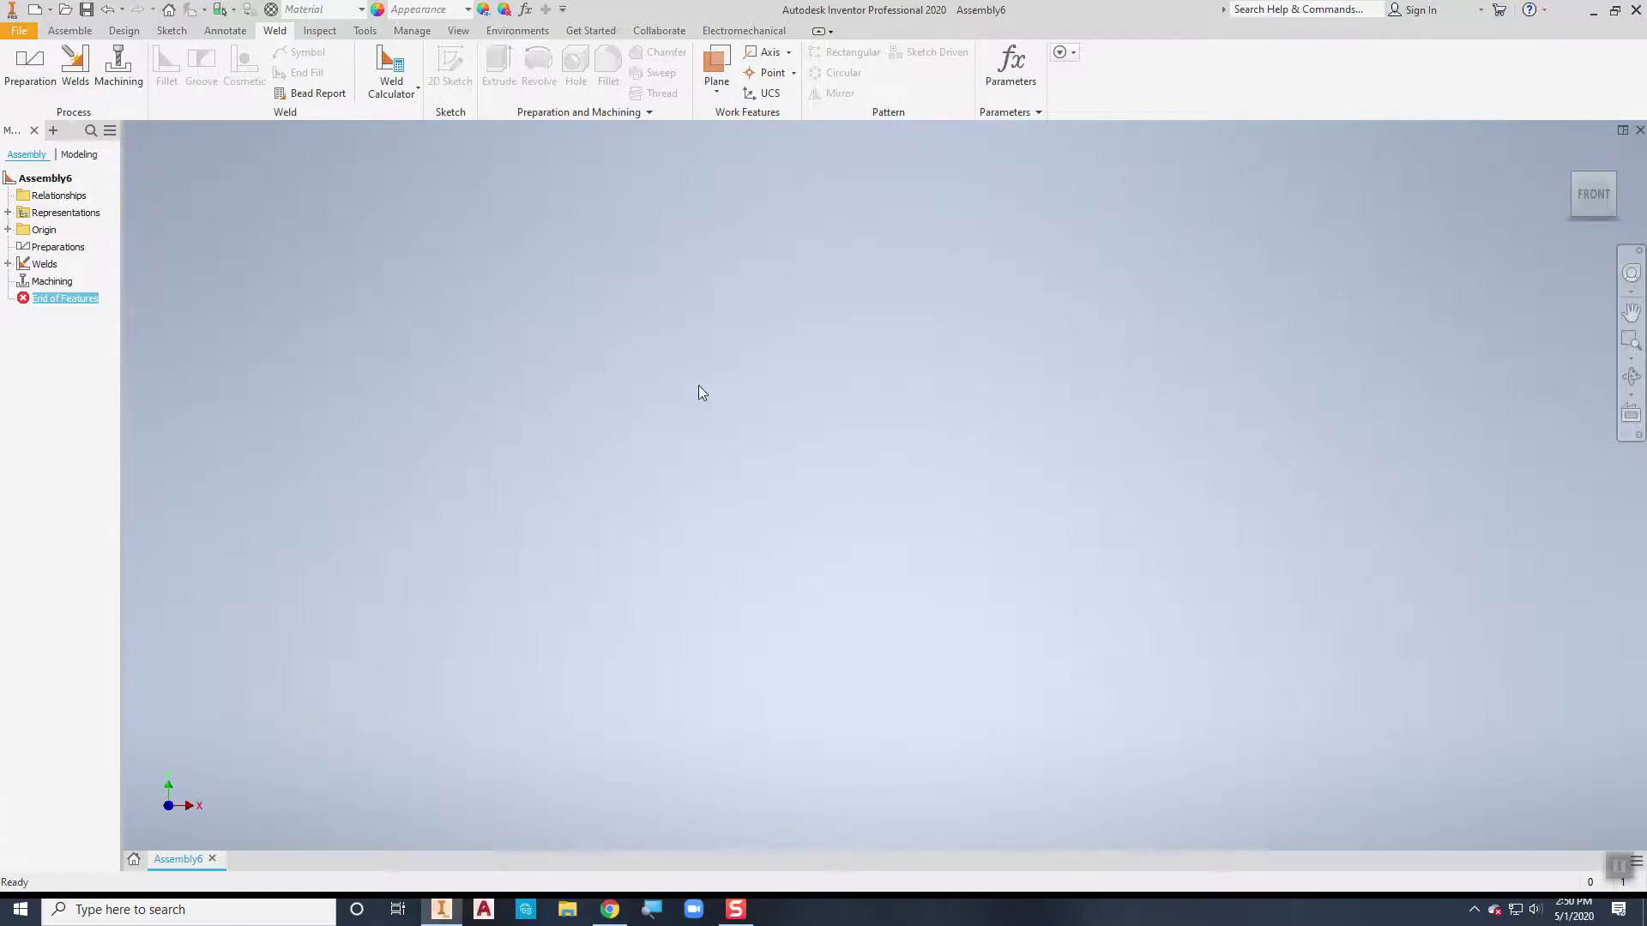
- Place two copies of the Plate part in the assembly, oriented in the home view
{"action": "left_click", "coordinate": [69, 30]}
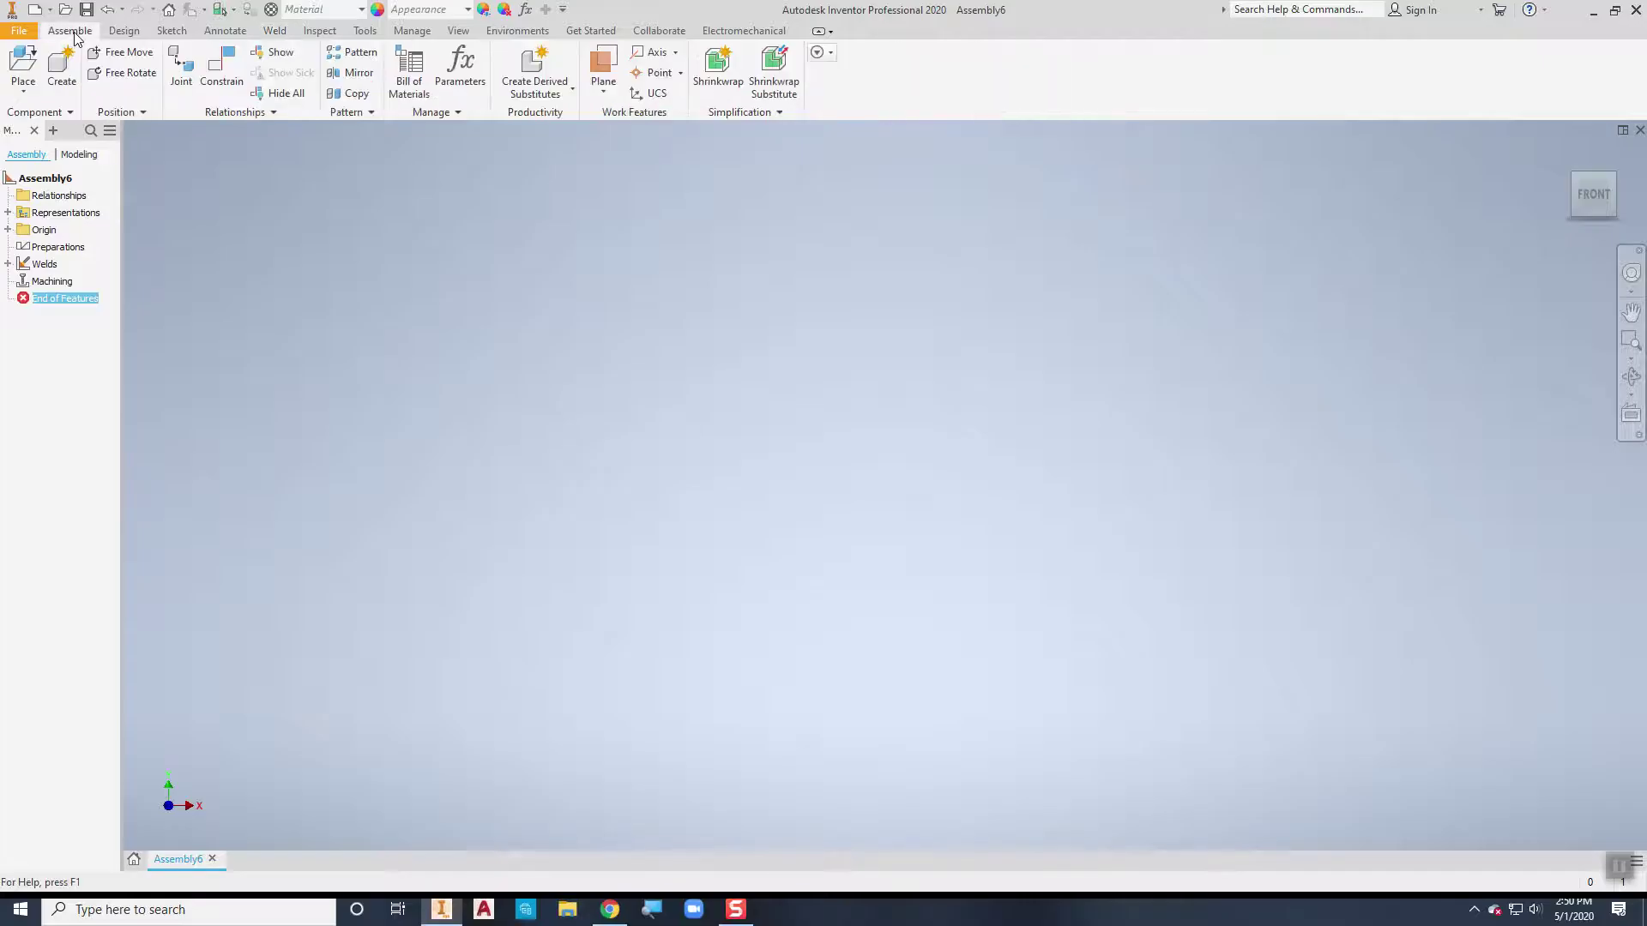
{"action": "left_click", "coordinate": [20, 68]}
{"action": "left_click", "coordinate": [778, 374]}
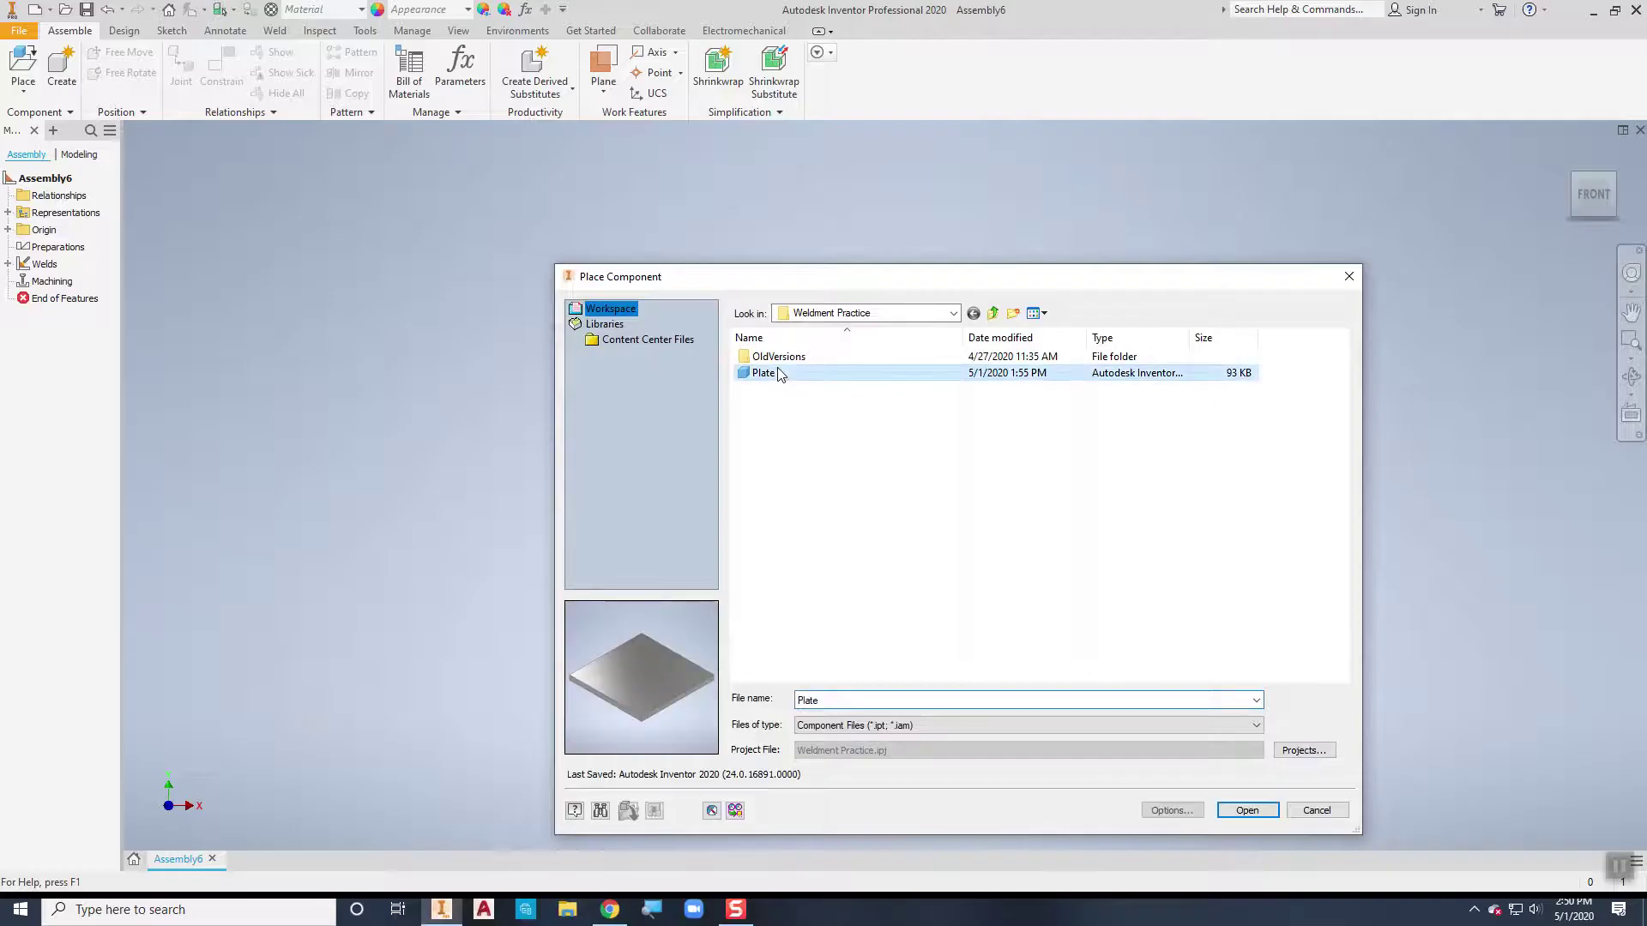
{"action": "left_click", "coordinate": [1247, 811]}
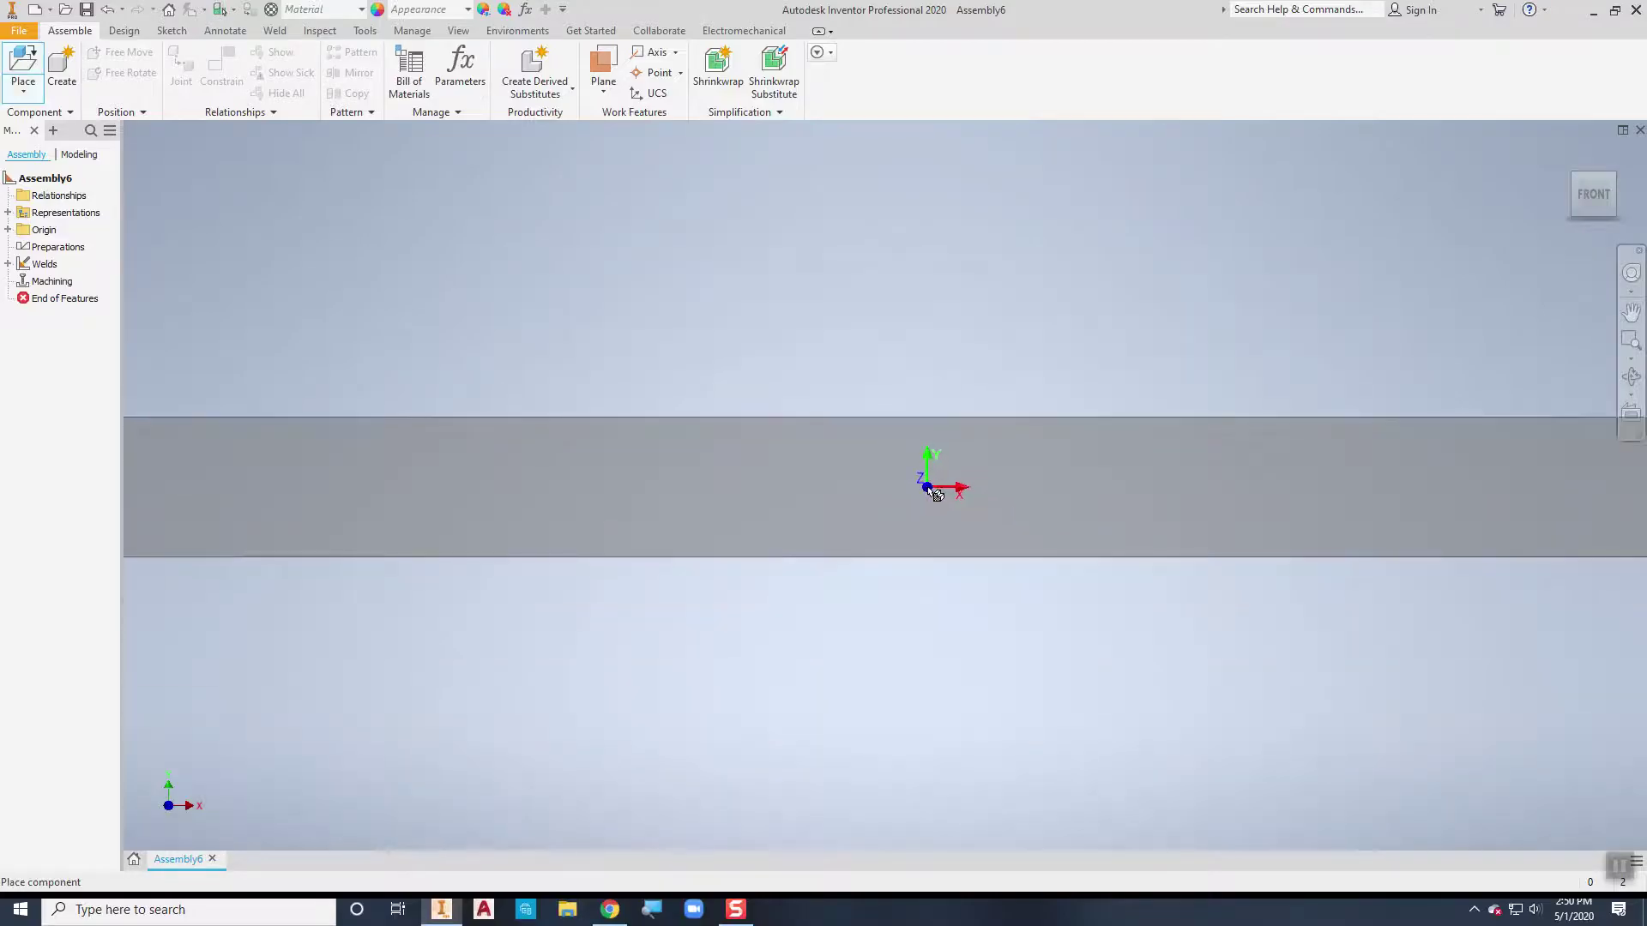
{"action": "right_click", "coordinate": [905, 454]}
{"action": "left_click", "coordinate": [950, 480]}
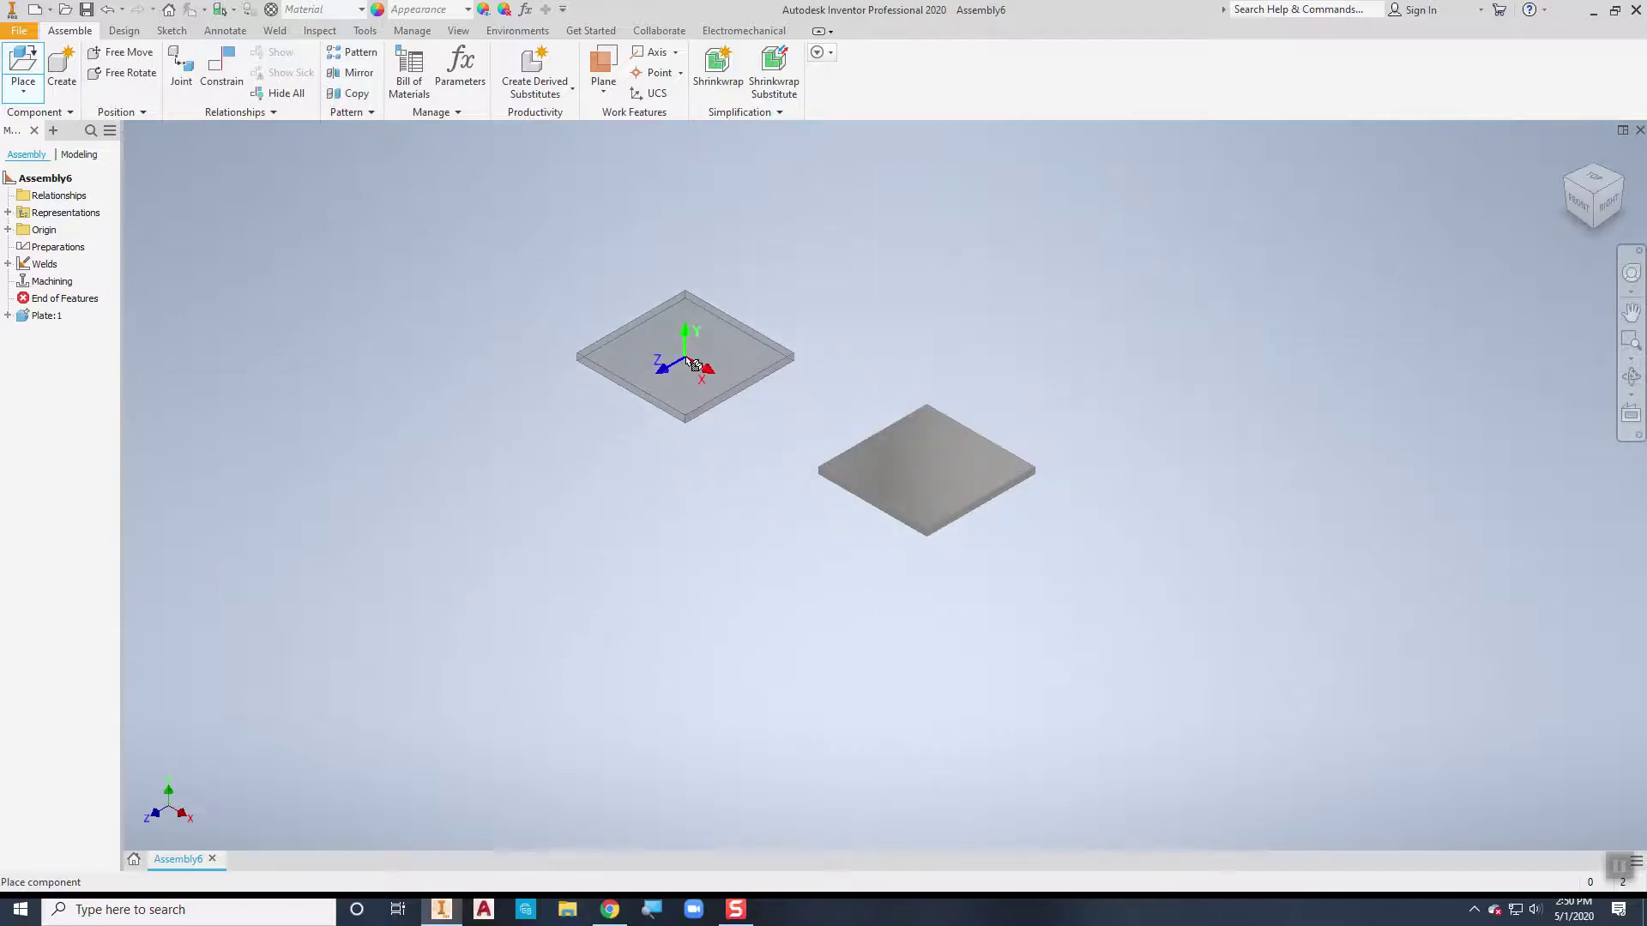
{"action": "left_click", "coordinate": [698, 356]}
{"action": "right_click", "coordinate": [793, 294]}
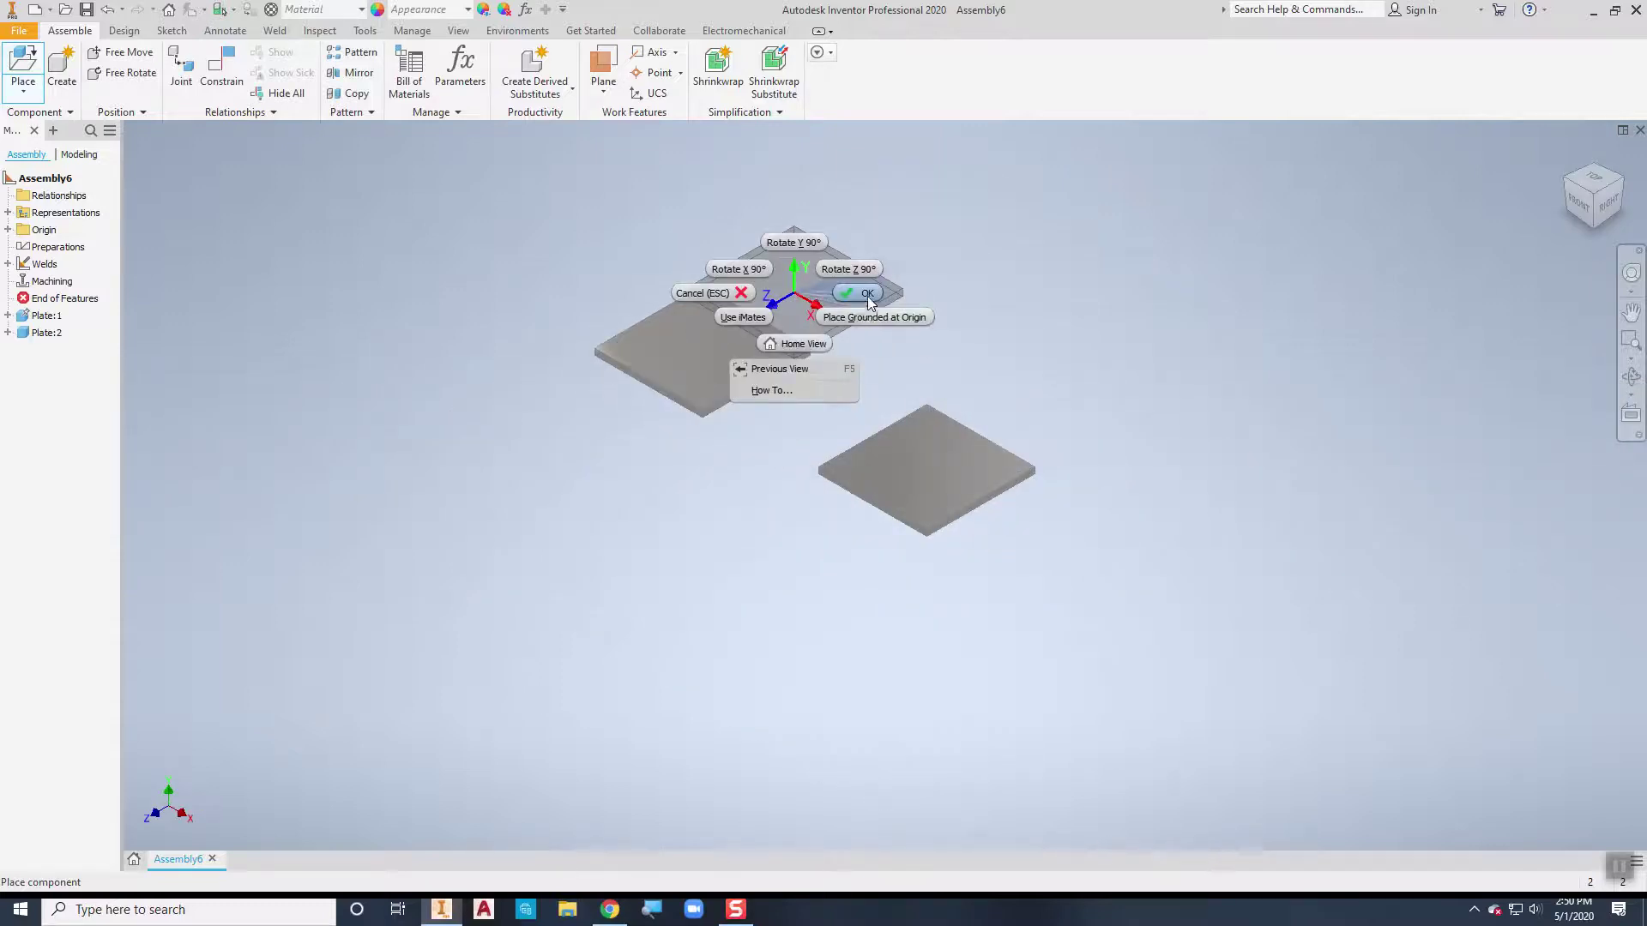
{"action": "left_click", "coordinate": [865, 296]}
{"action": "scroll", "coordinate": [867, 424], "scroll_direction": "down", "scroll_amount": 3}
{"action": "middle_click_drag", "start_coordinate": [797, 396], "coordinate": [795, 440]}
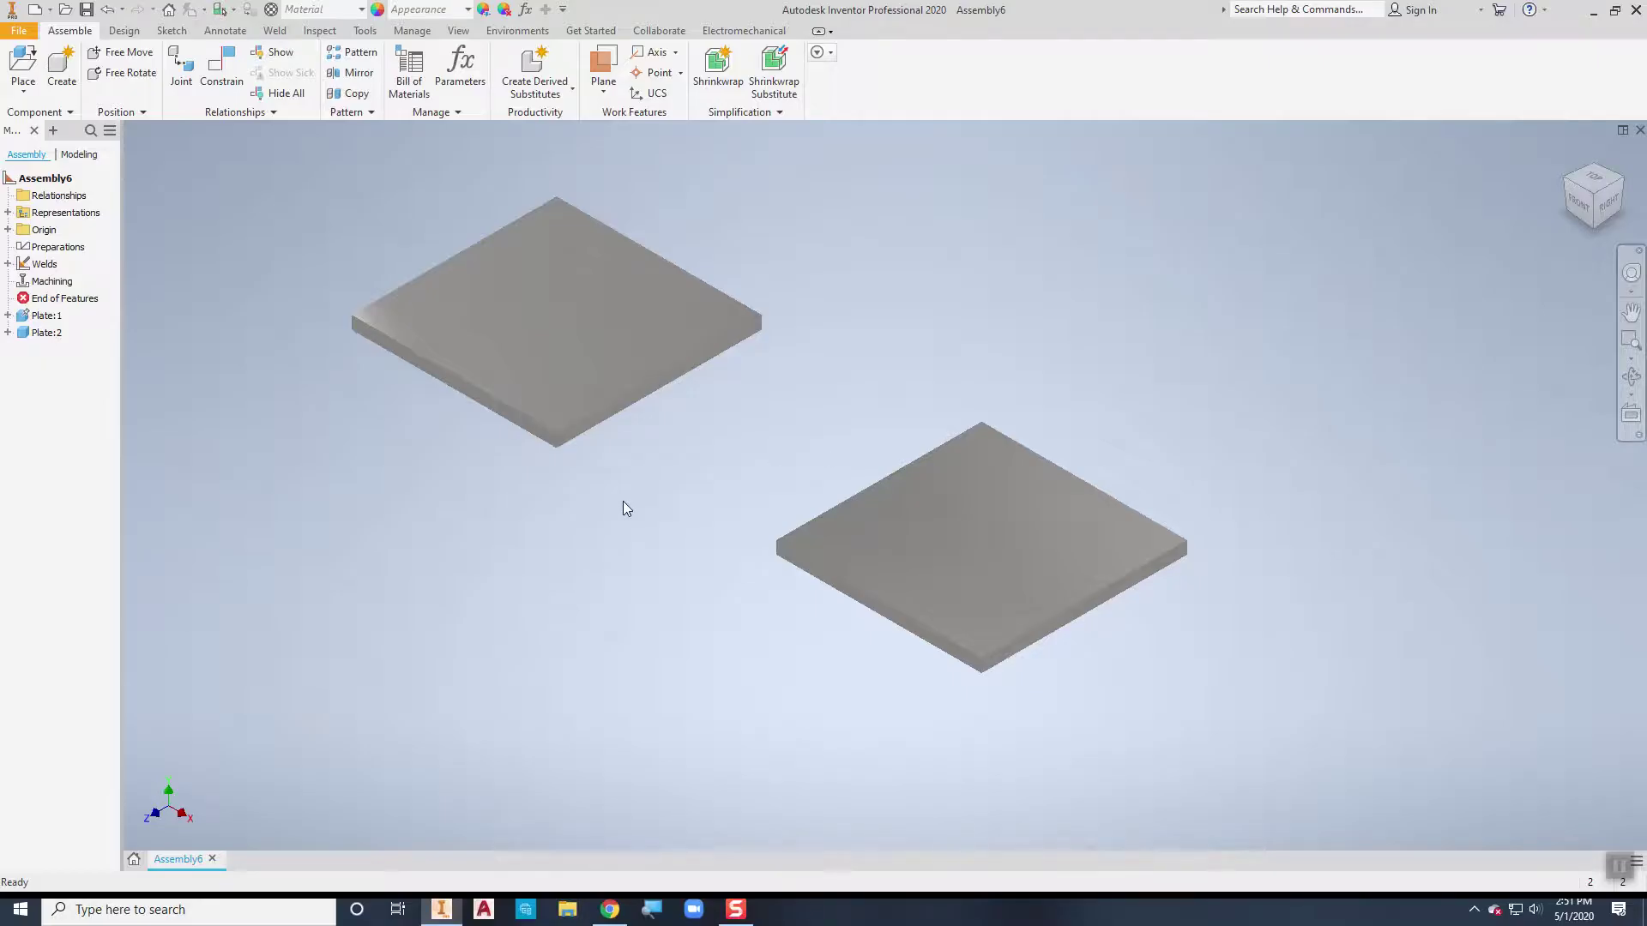
- Join the second plate's lower edge midpoint to the centre of the first plate's top face with a rigid joint
{"action": "key", "text": "j"}
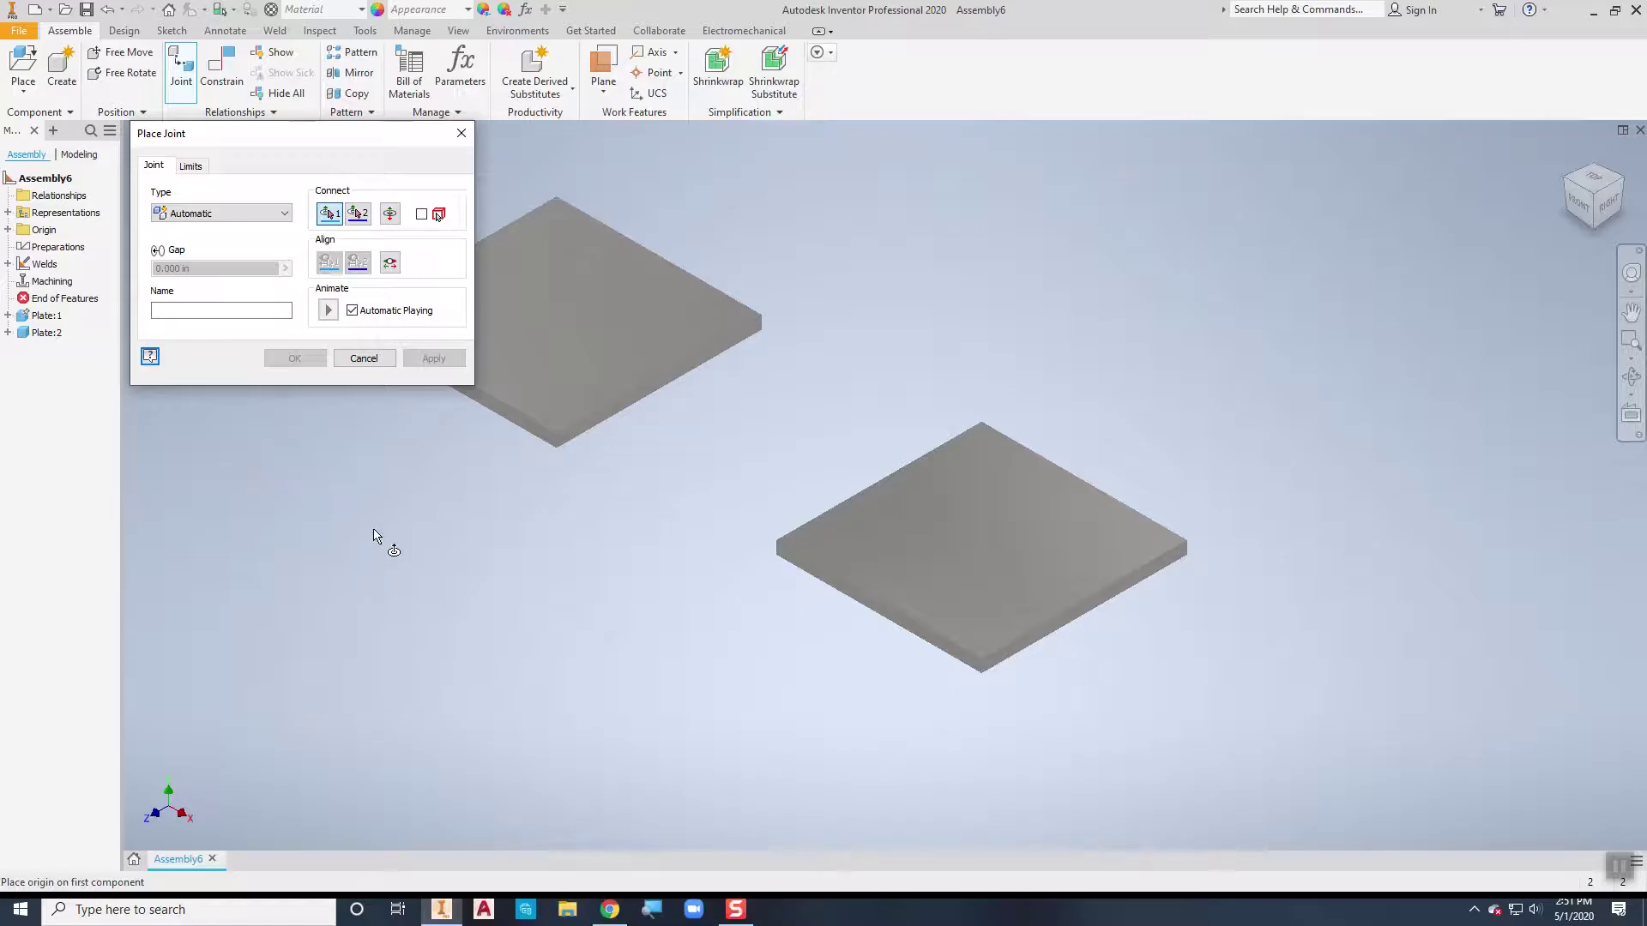
{"action": "middle_click_drag", "start_coordinate": [374, 535], "coordinate": [372, 471], "text": "shift"}
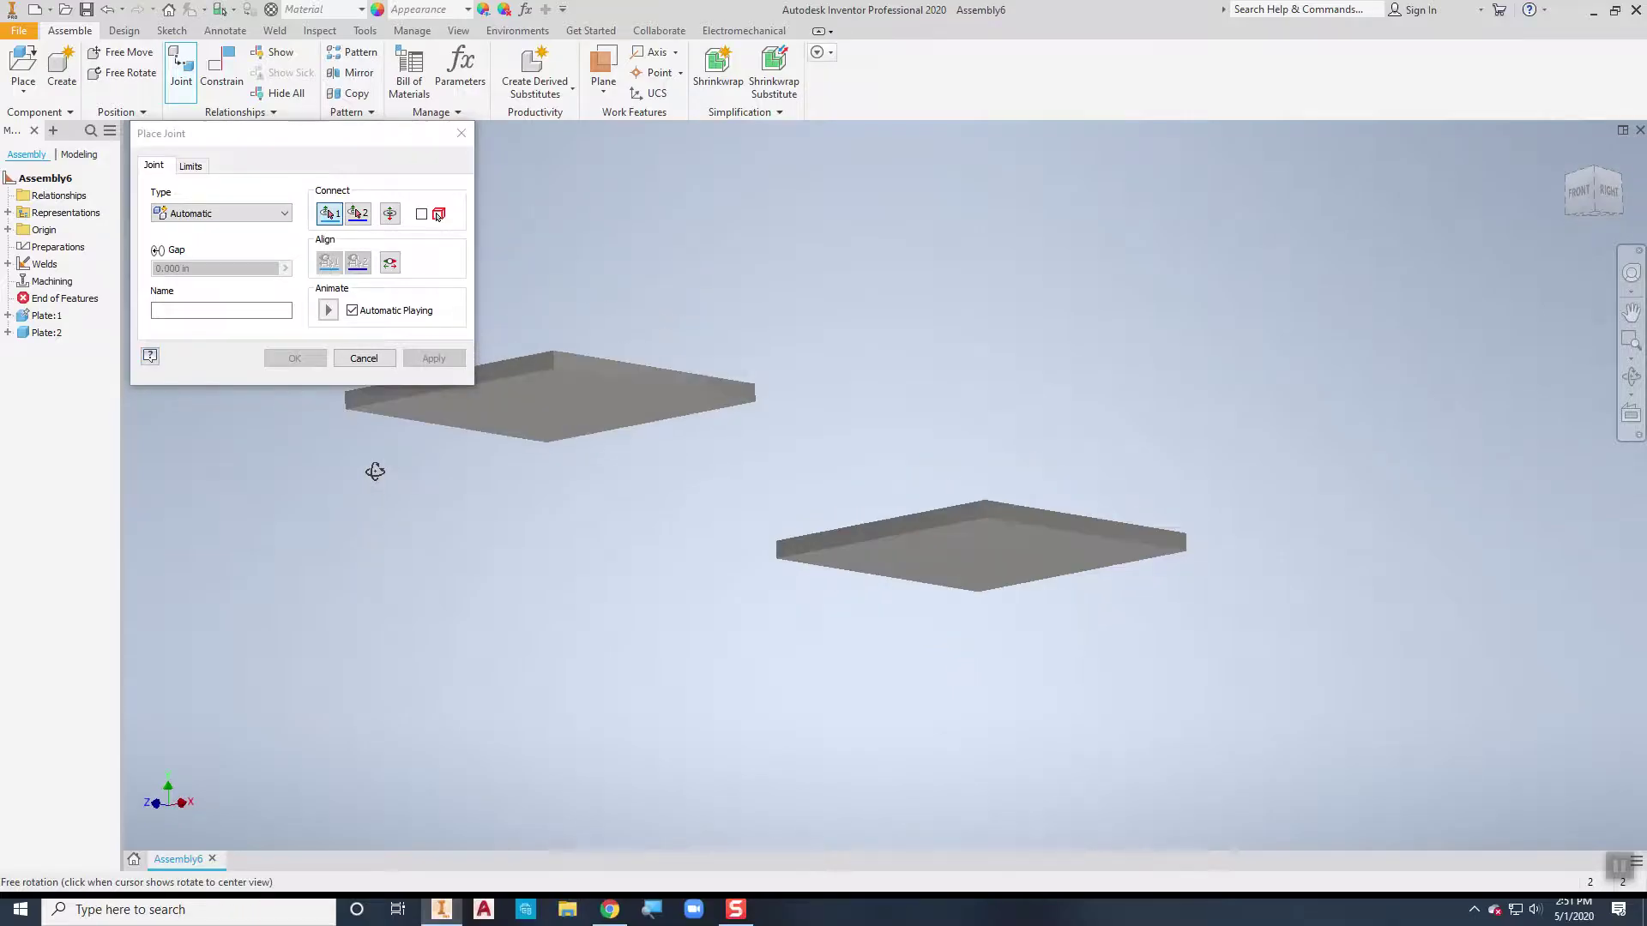
{"action": "scroll", "coordinate": [629, 400], "scroll_direction": "up", "scroll_amount": 3}
{"action": "middle_click_drag", "start_coordinate": [627, 371], "coordinate": [611, 419], "text": "shift"}
{"action": "left_click", "coordinate": [609, 417]}
{"action": "middle_click_drag", "start_coordinate": [766, 381], "coordinate": [886, 415], "text": "shift"}
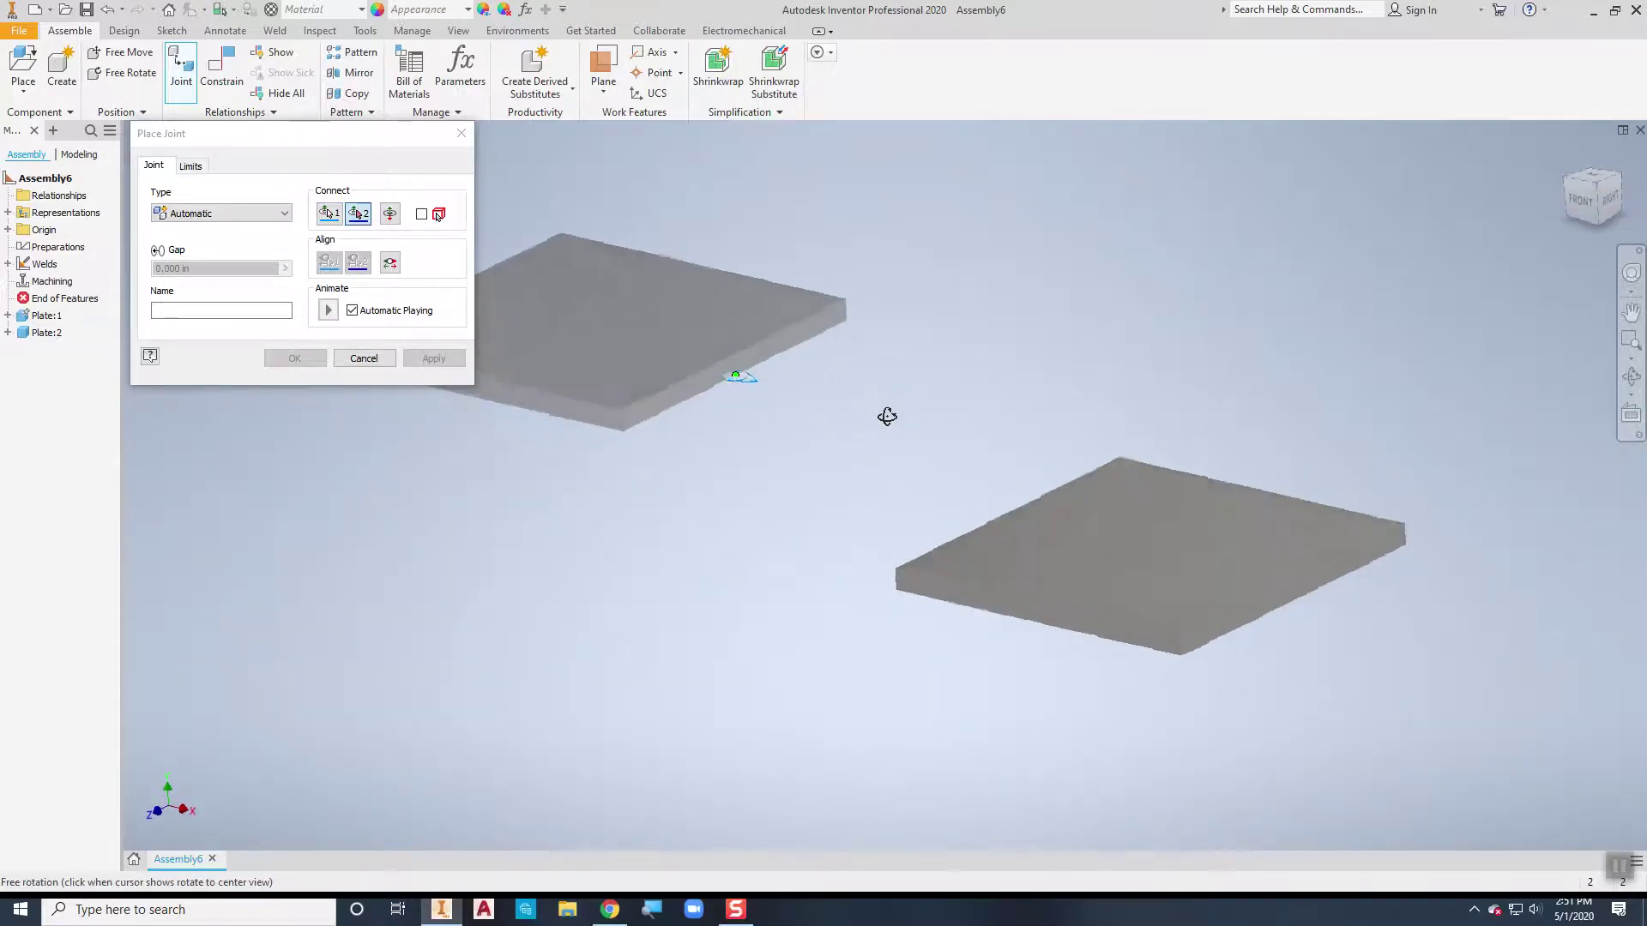
{"action": "left_click", "coordinate": [1202, 568]}
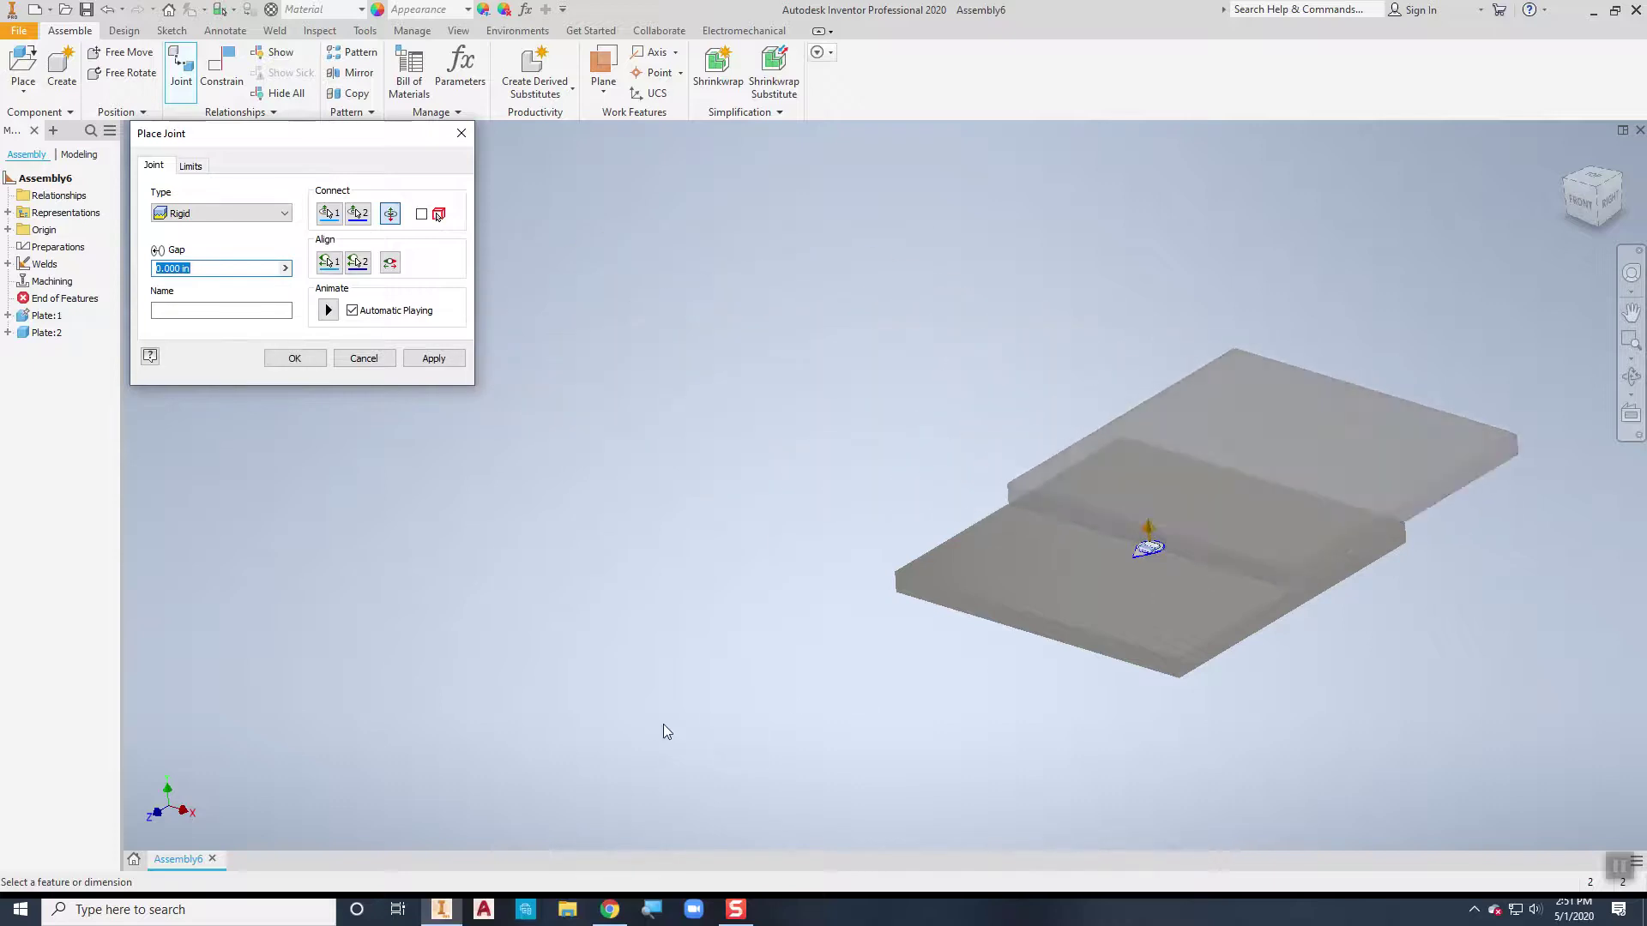
{"action": "scroll", "coordinate": [1158, 666], "scroll_direction": "down", "scroll_amount": 5}
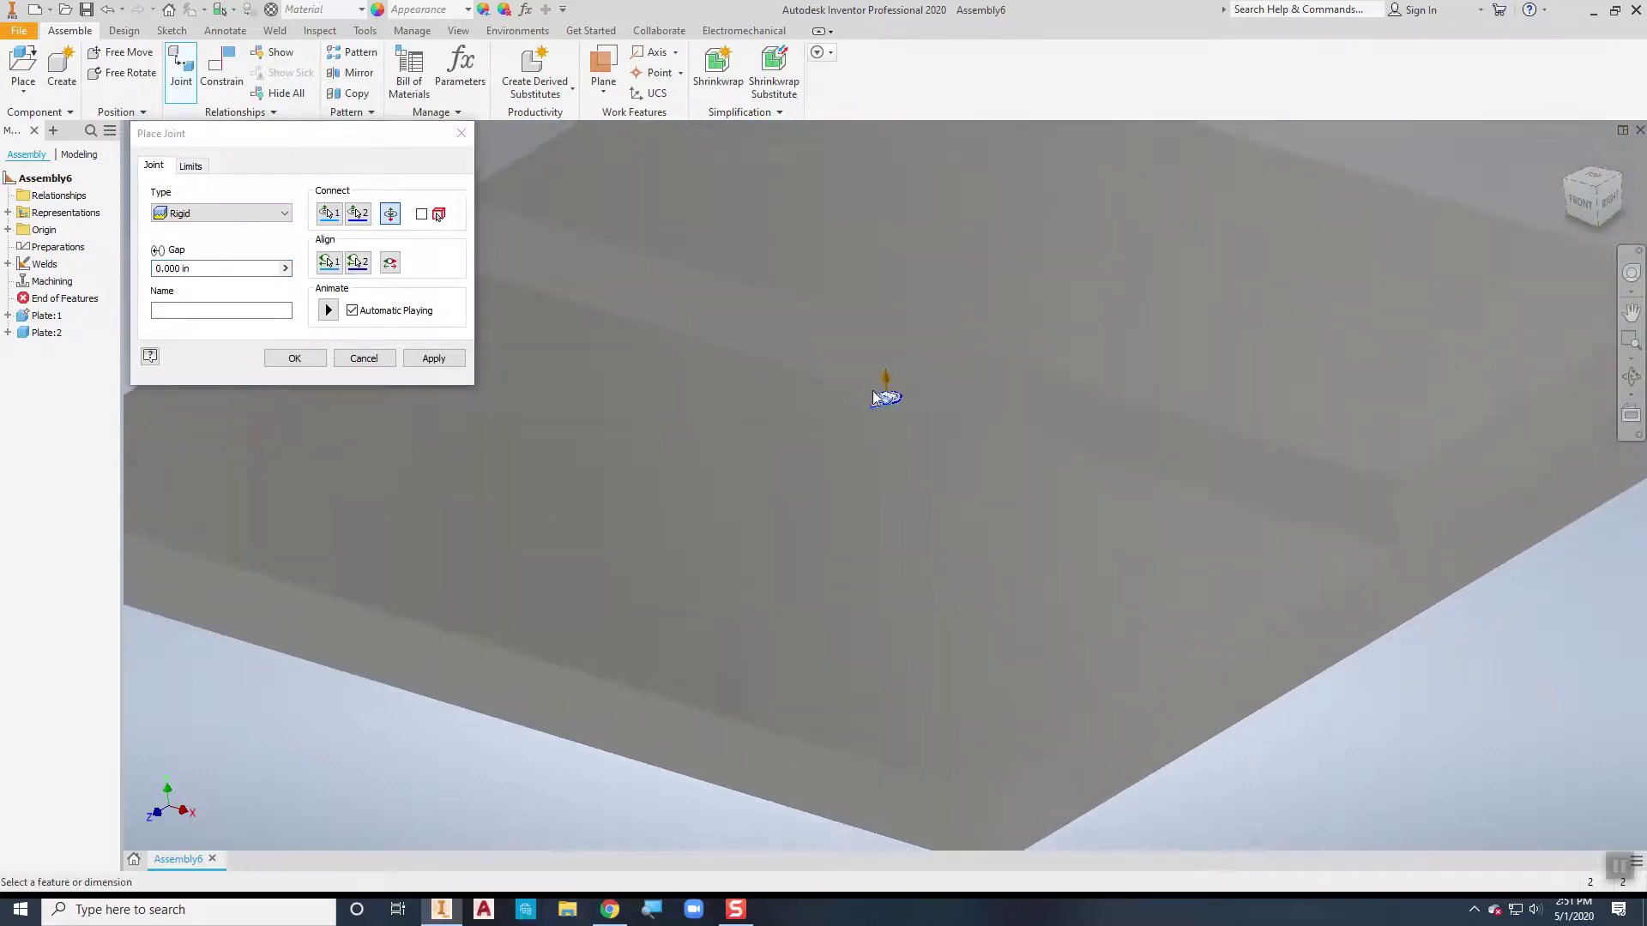
{"action": "left_click", "coordinate": [294, 358]}
{"action": "scroll", "coordinate": [1169, 665], "scroll_direction": "down", "scroll_amount": 3}
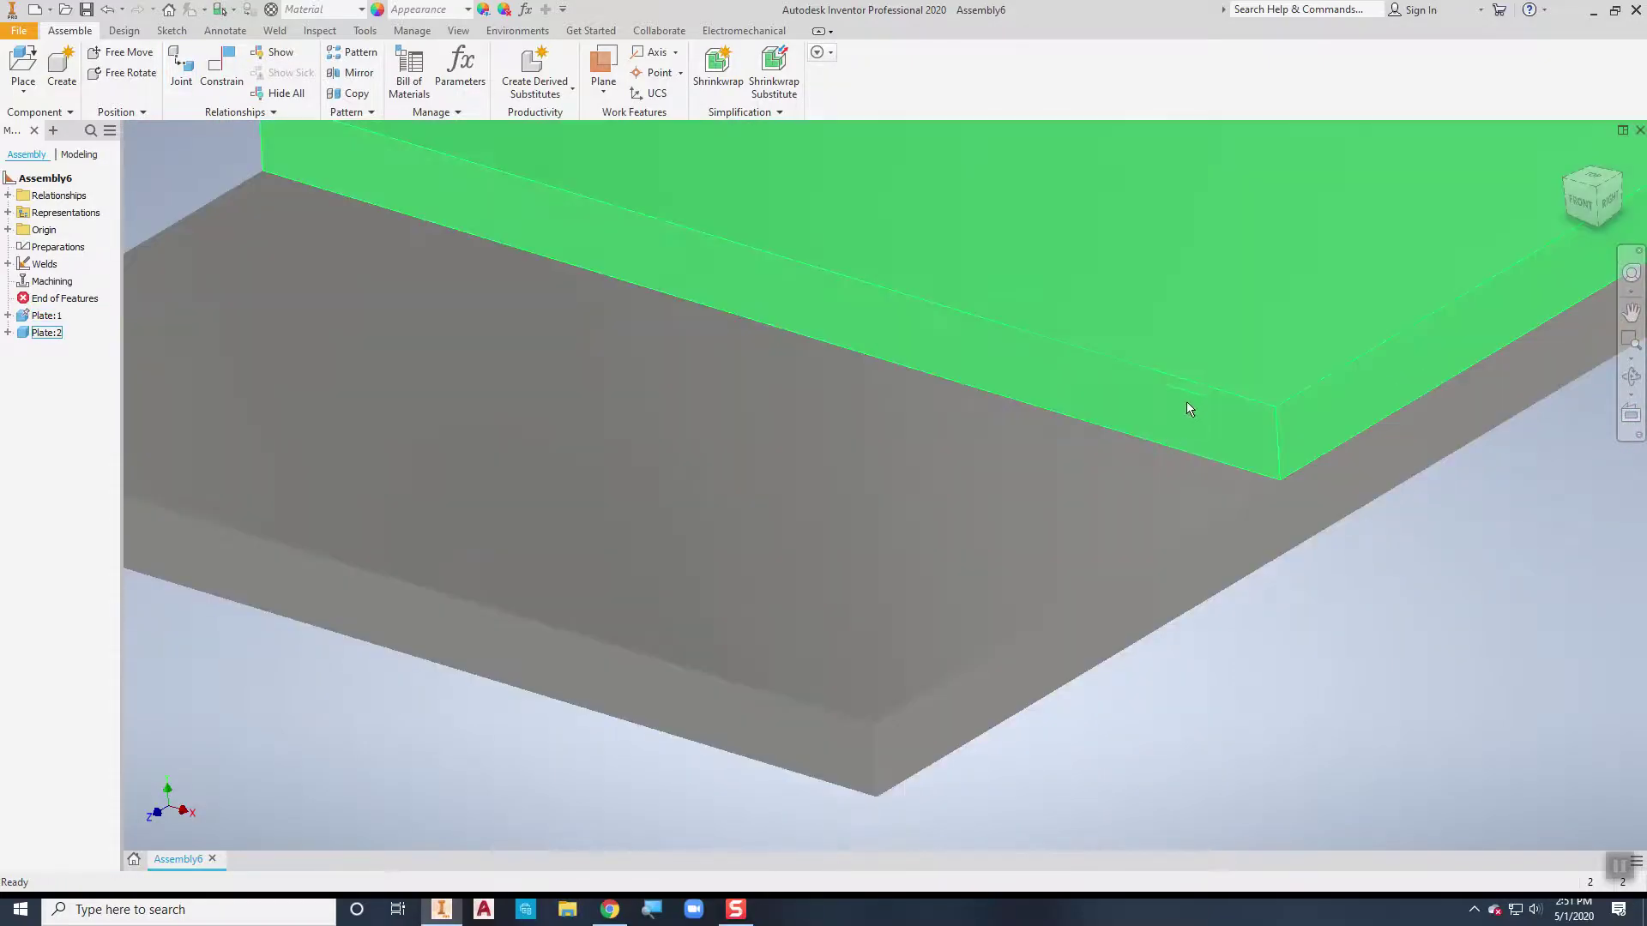
{"action": "scroll", "coordinate": [1161, 435], "scroll_direction": "up", "scroll_amount": 5}
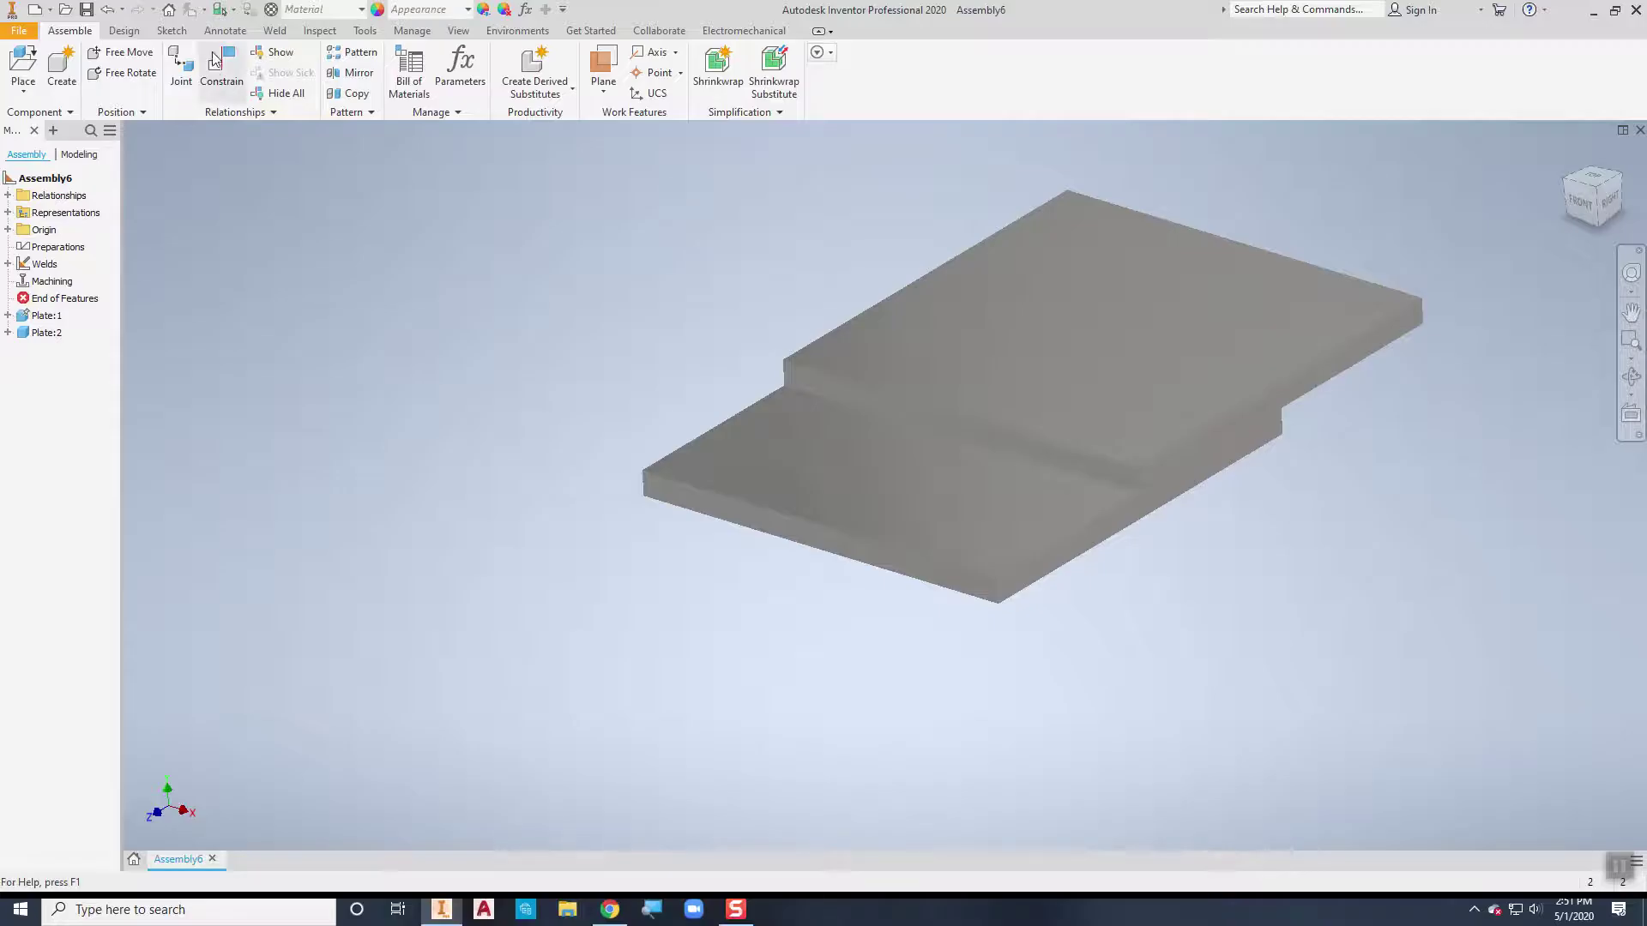
- Start a fillet weld with a 0.375 in leg and a flat contour
{"action": "left_click", "coordinate": [284, 36]}
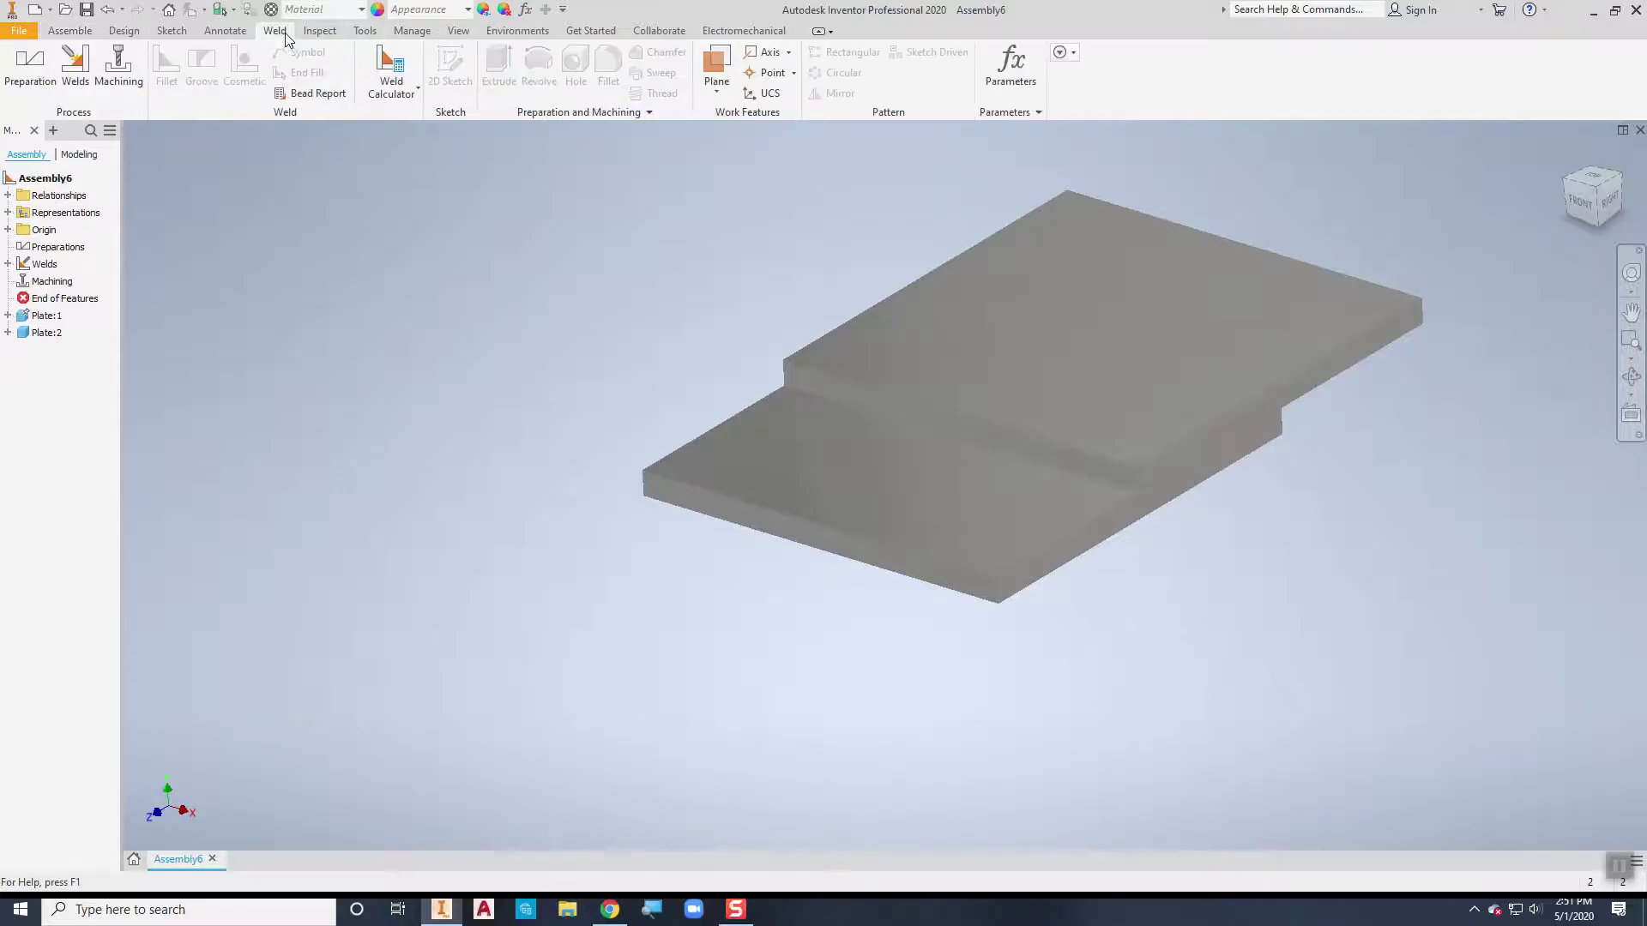
{"action": "left_click", "coordinate": [76, 77]}
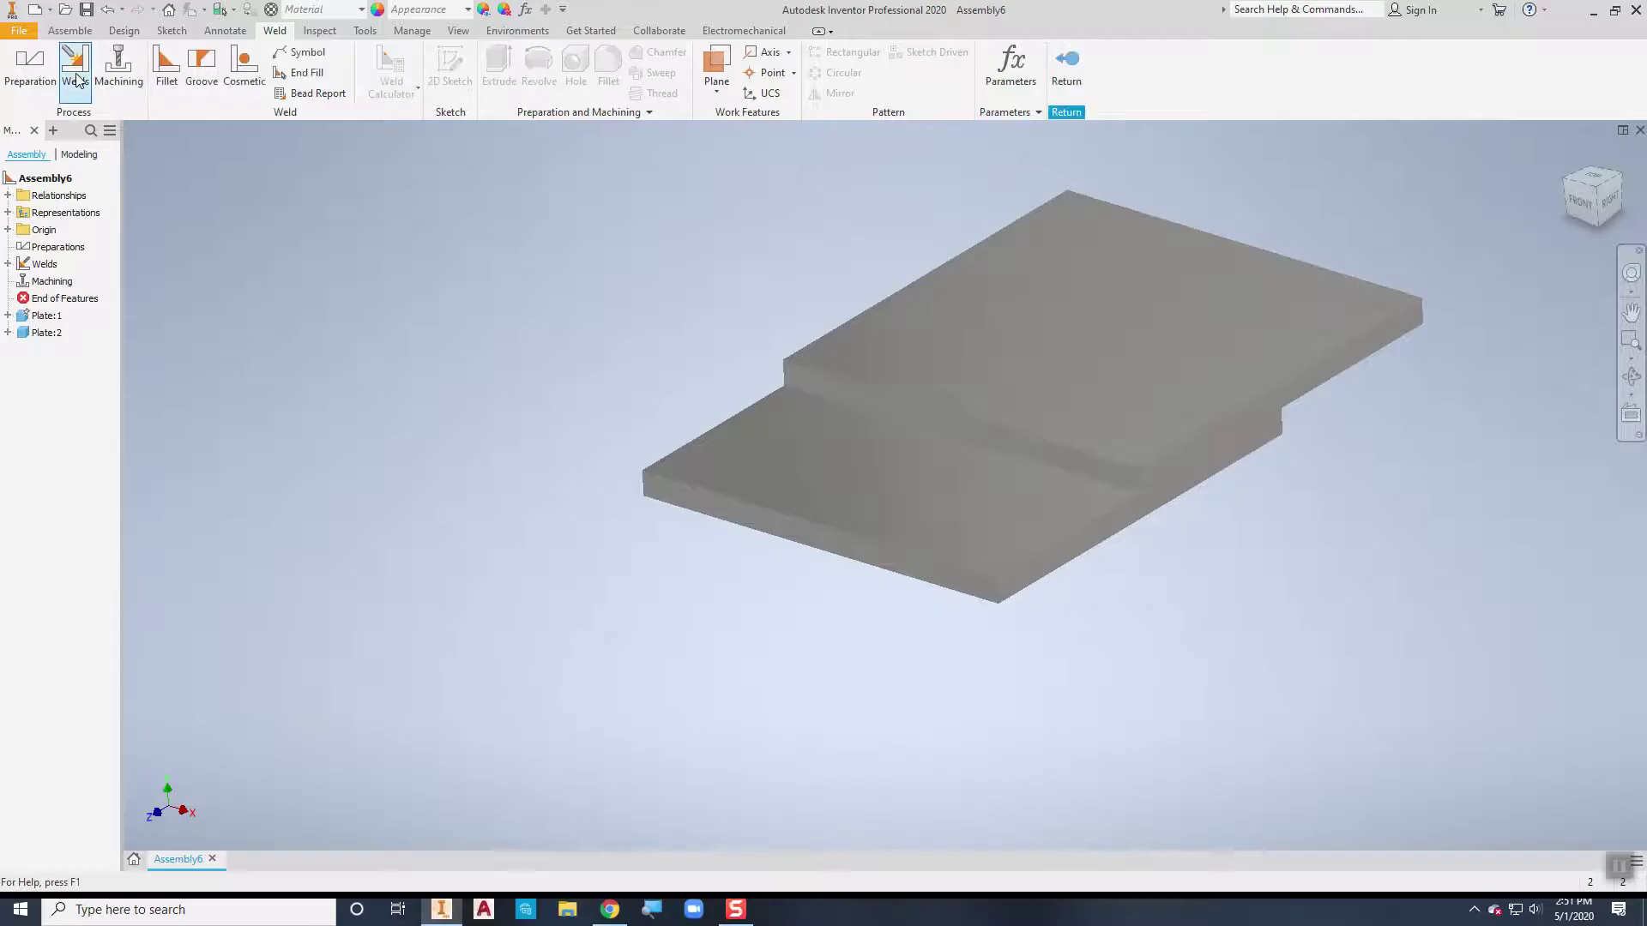
{"action": "left_click", "coordinate": [167, 64]}
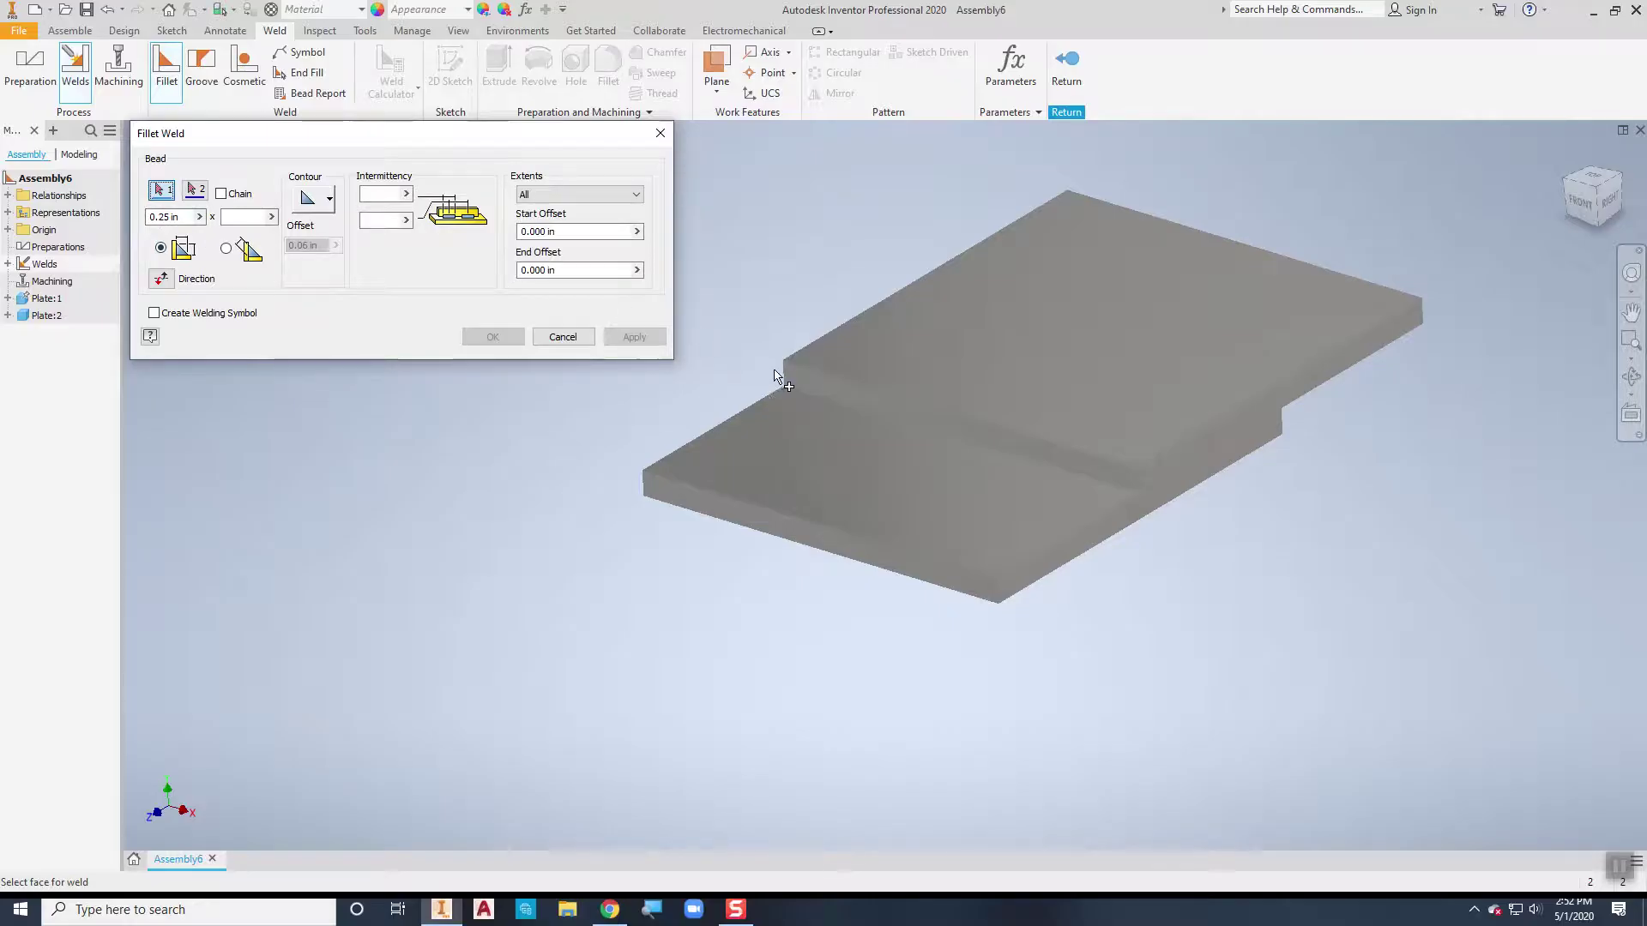
{"action": "left_click_drag", "start_coordinate": [191, 216], "coordinate": [153, 216]}
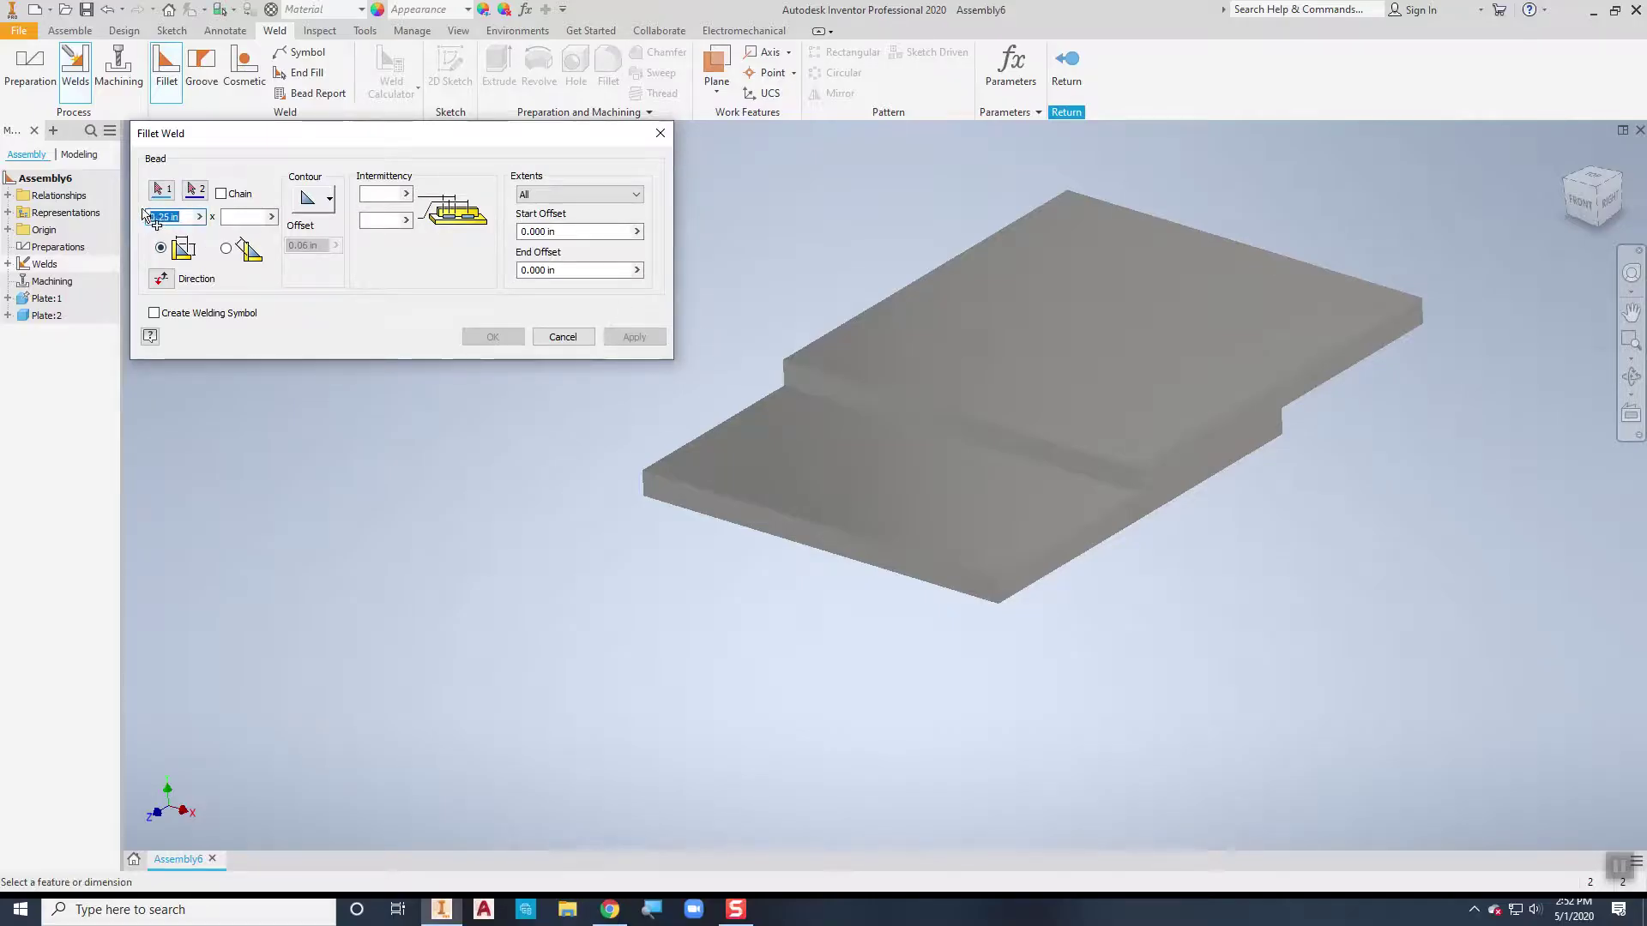
{"action": "type", "text": ".375"}
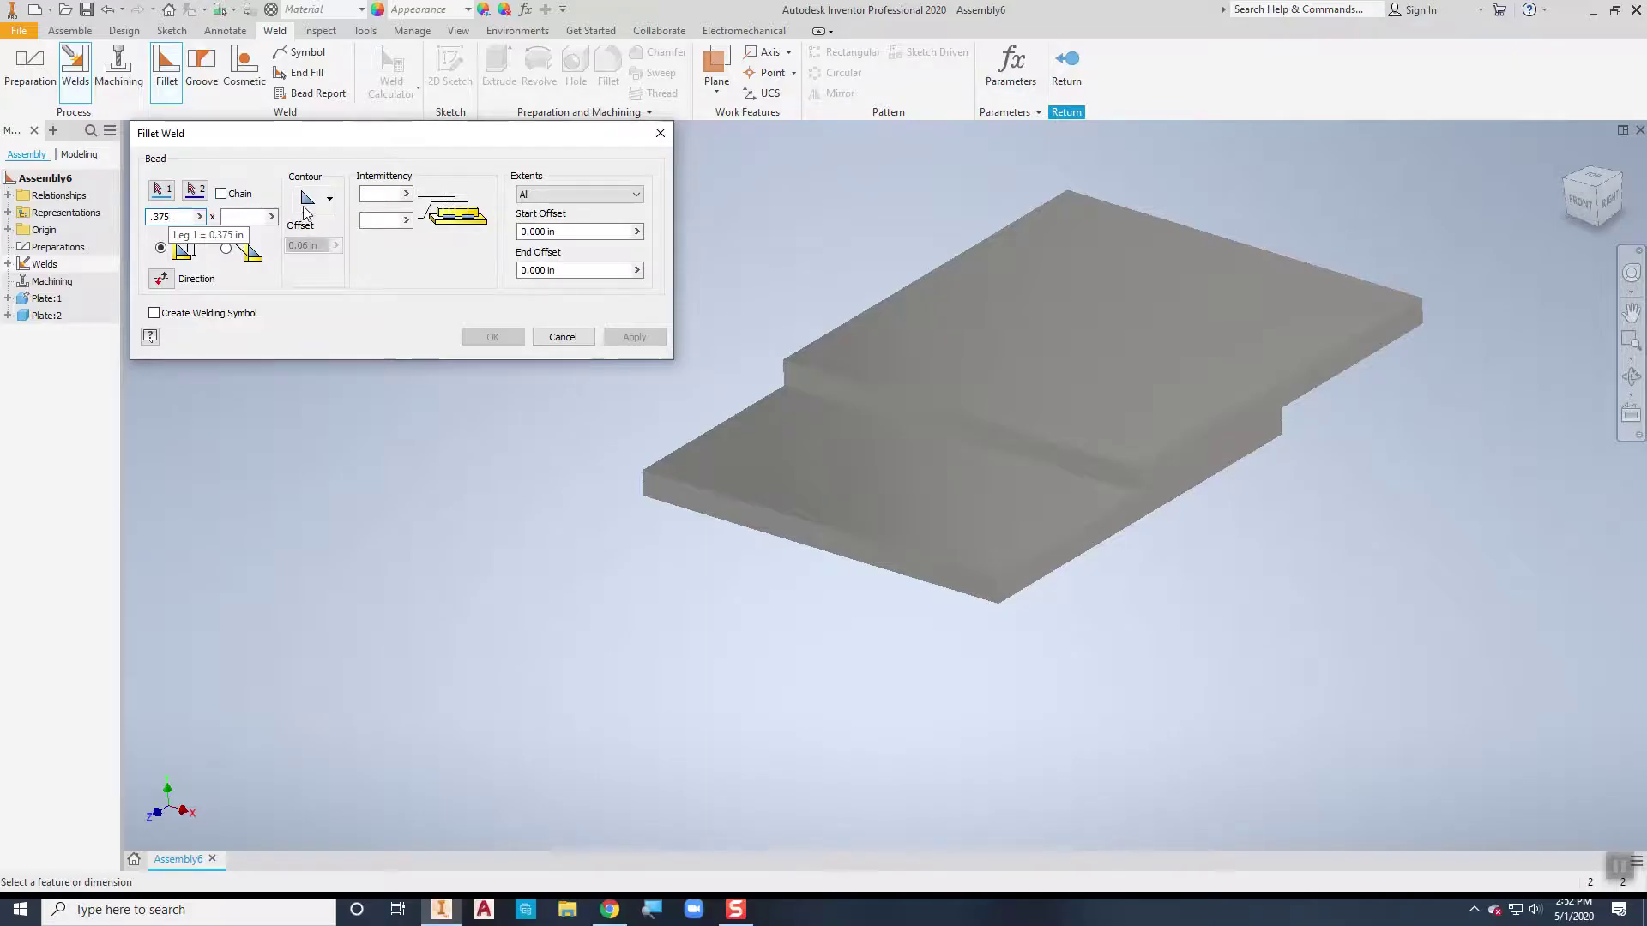
{"action": "left_click", "coordinate": [328, 200]}
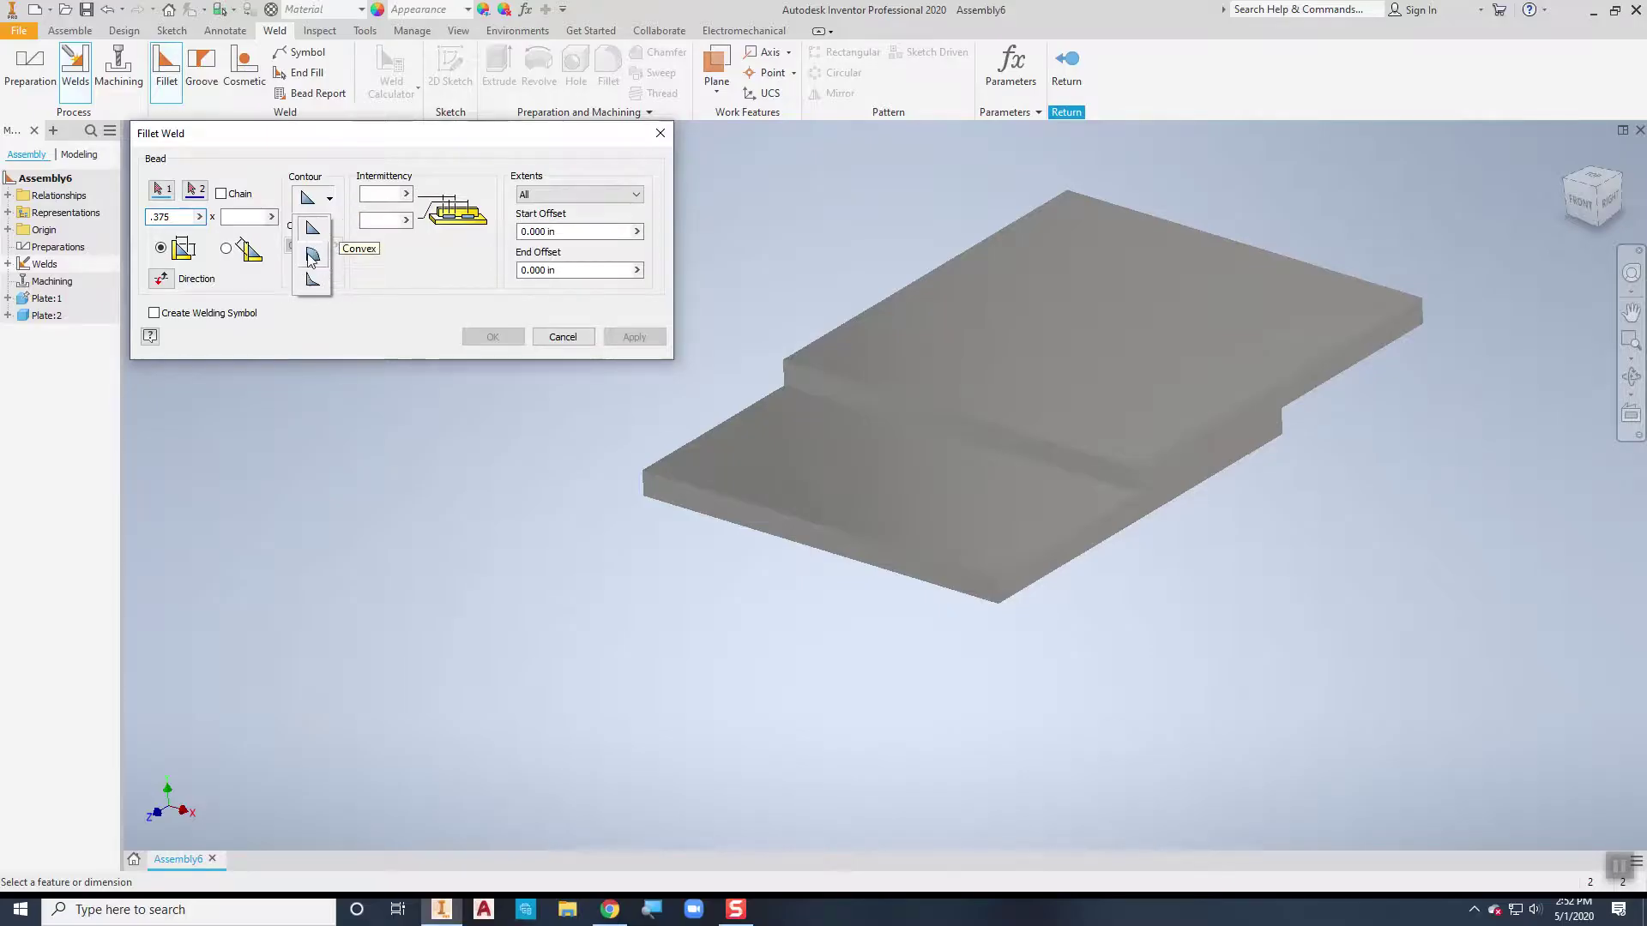
{"action": "left_click", "coordinate": [312, 230]}
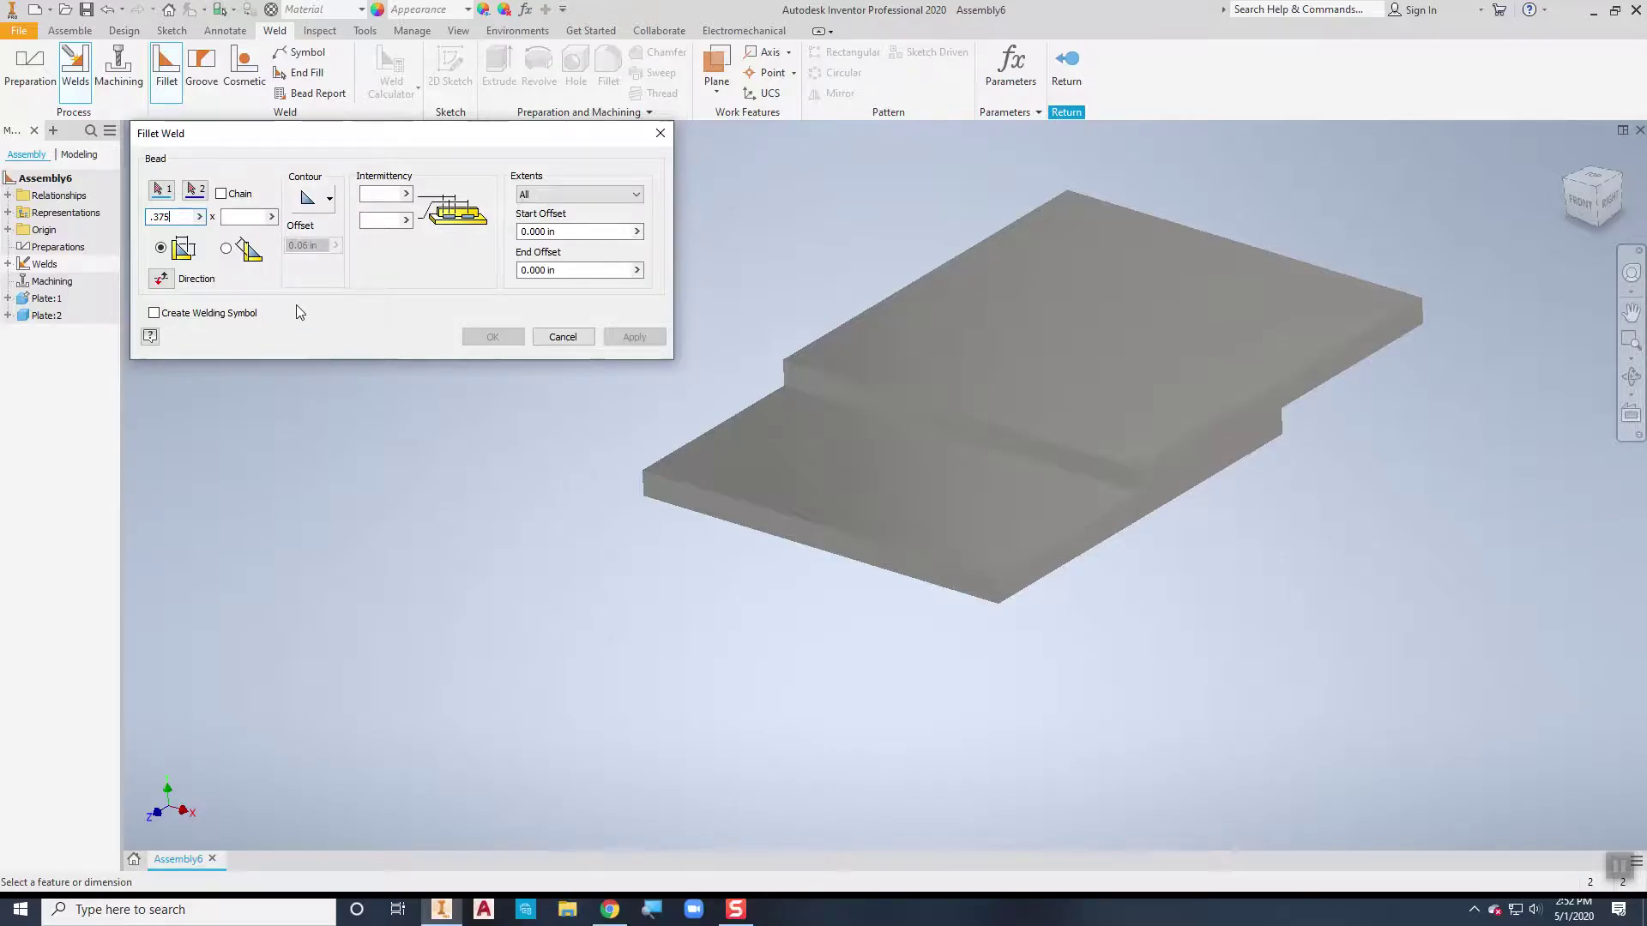
- Select the upper plate's front side face and the lower plate's top face for the weld, and reverse its direction
{"action": "left_click", "coordinate": [161, 189]}
{"action": "left_click", "coordinate": [837, 389]}
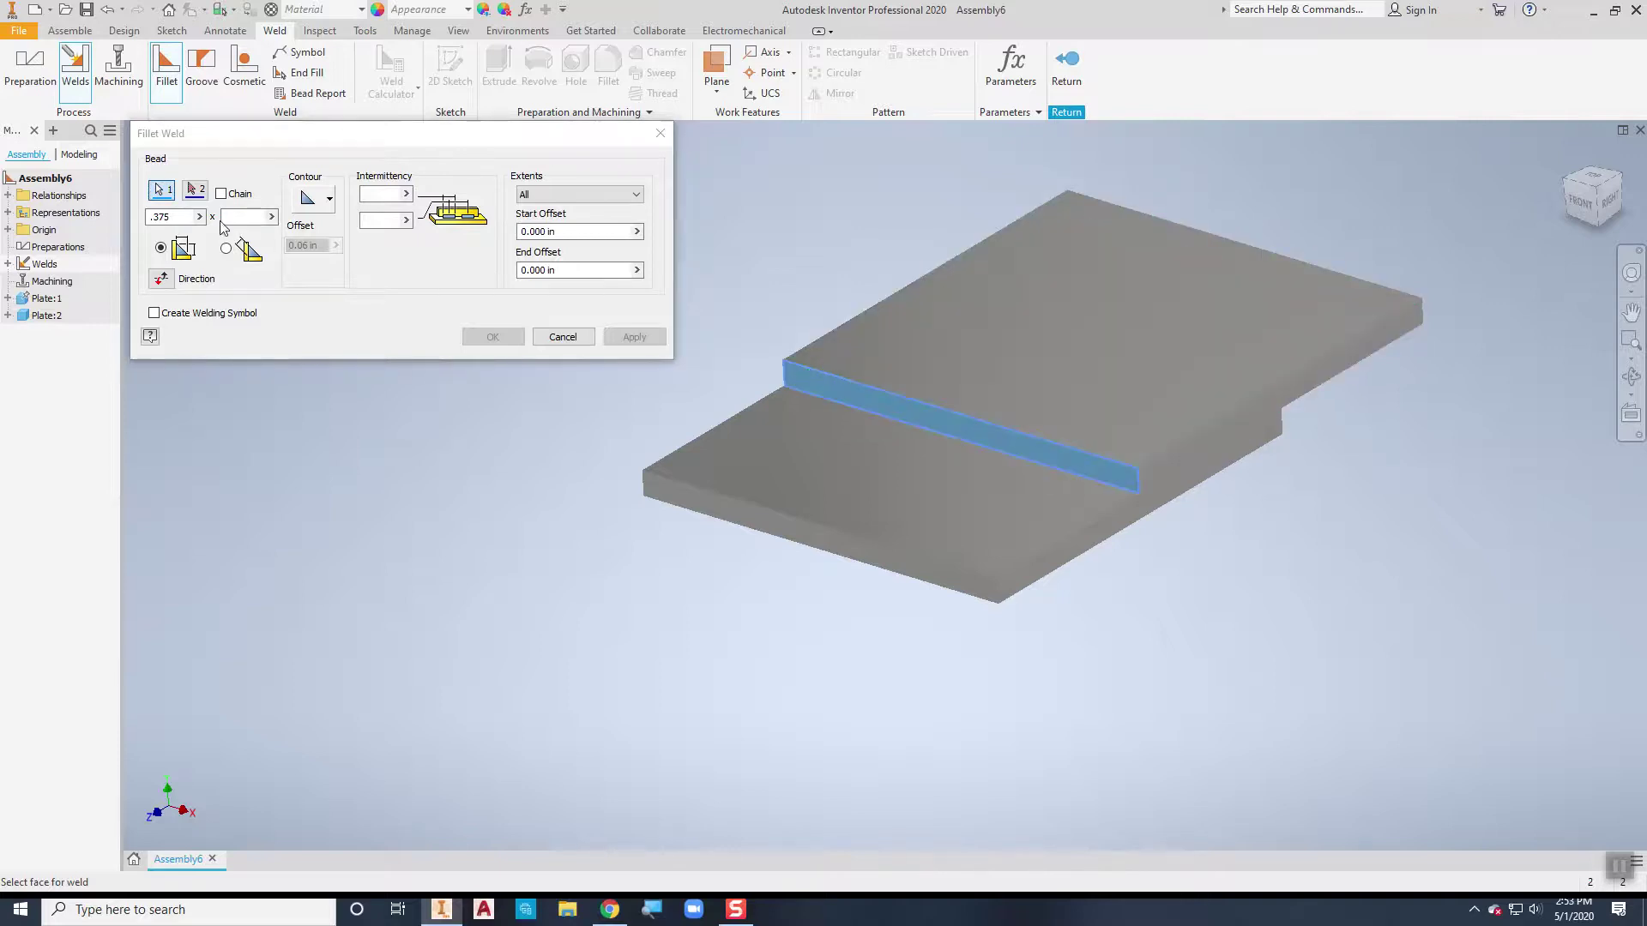
{"action": "left_click", "coordinate": [195, 190]}
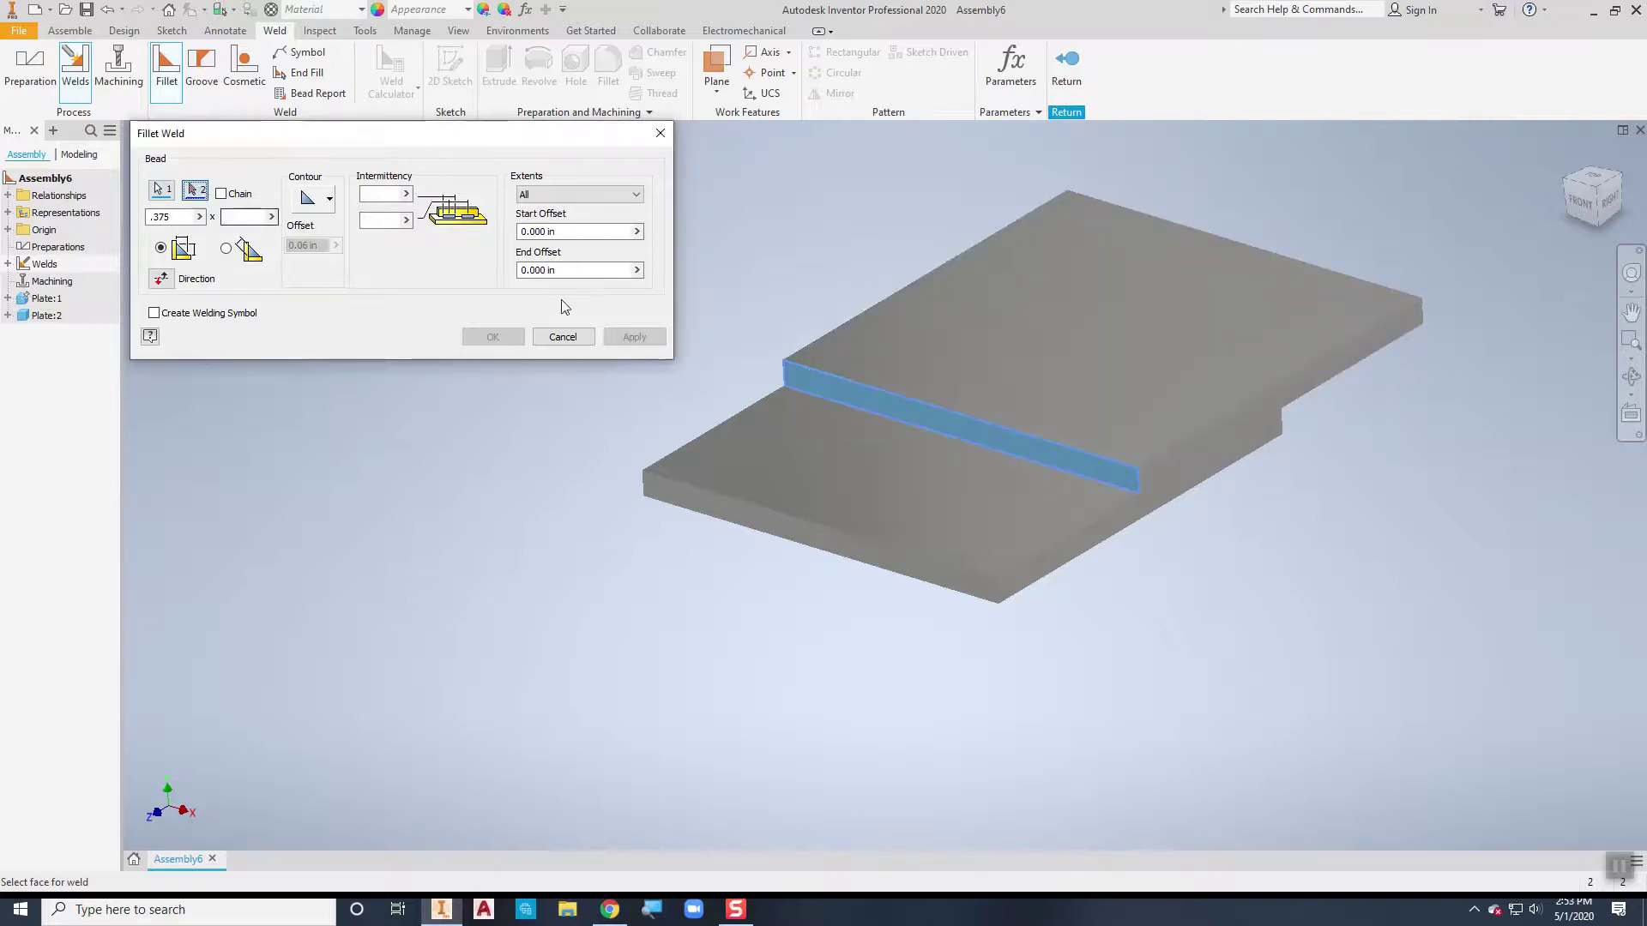
{"action": "left_click", "coordinate": [805, 411]}
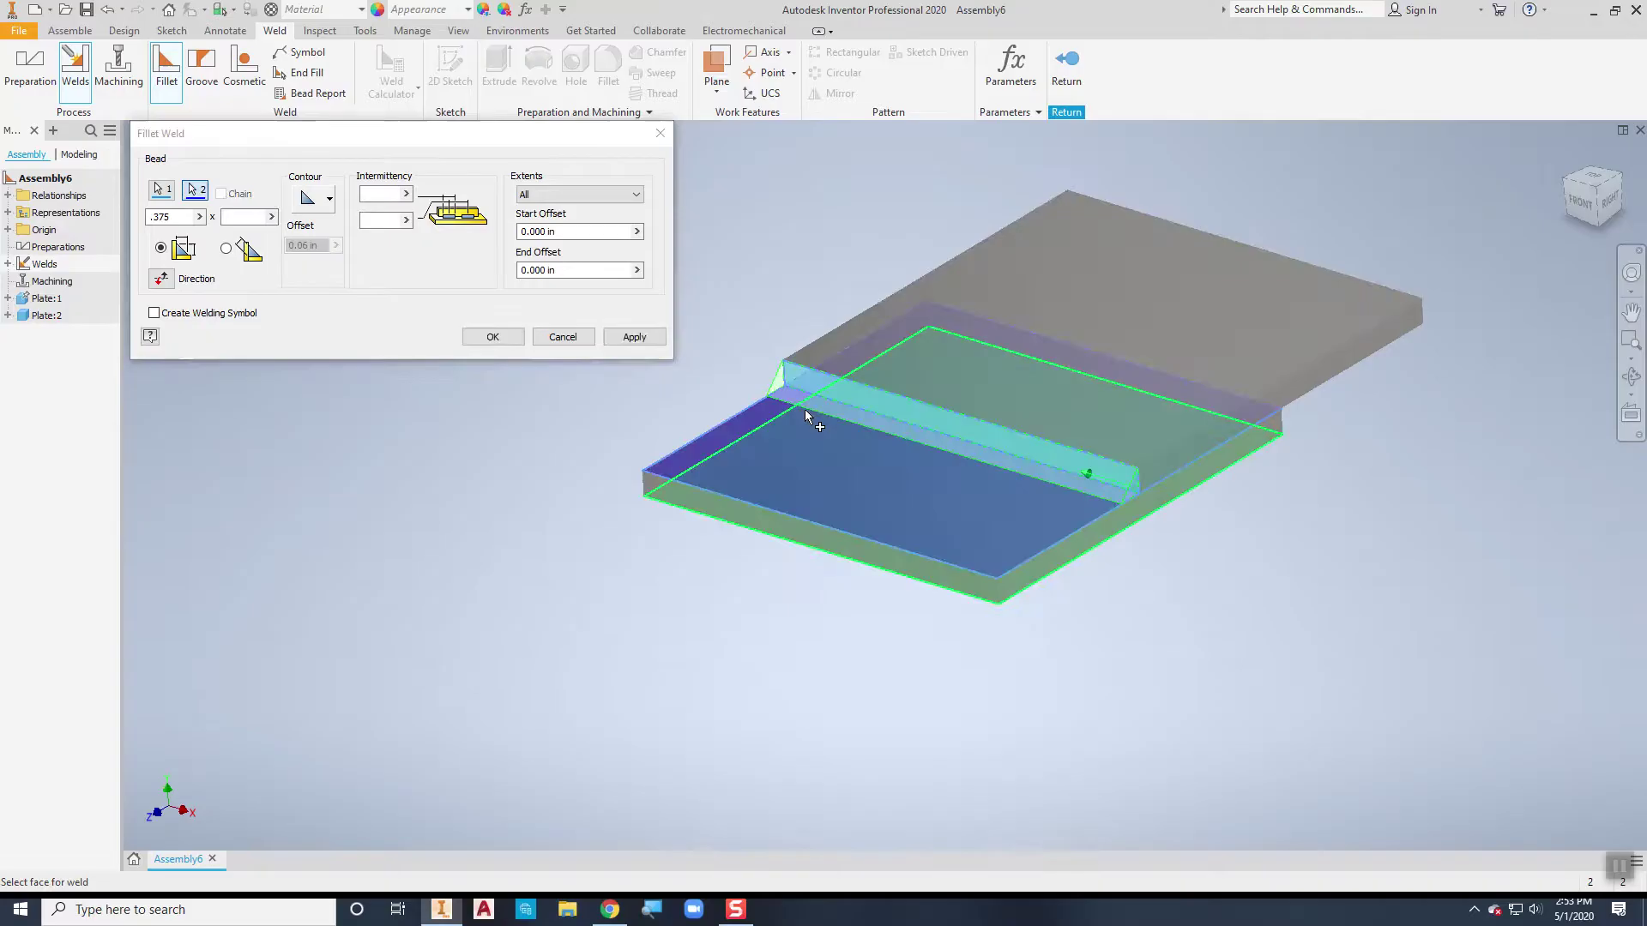
{"action": "left_click", "coordinate": [1100, 476]}
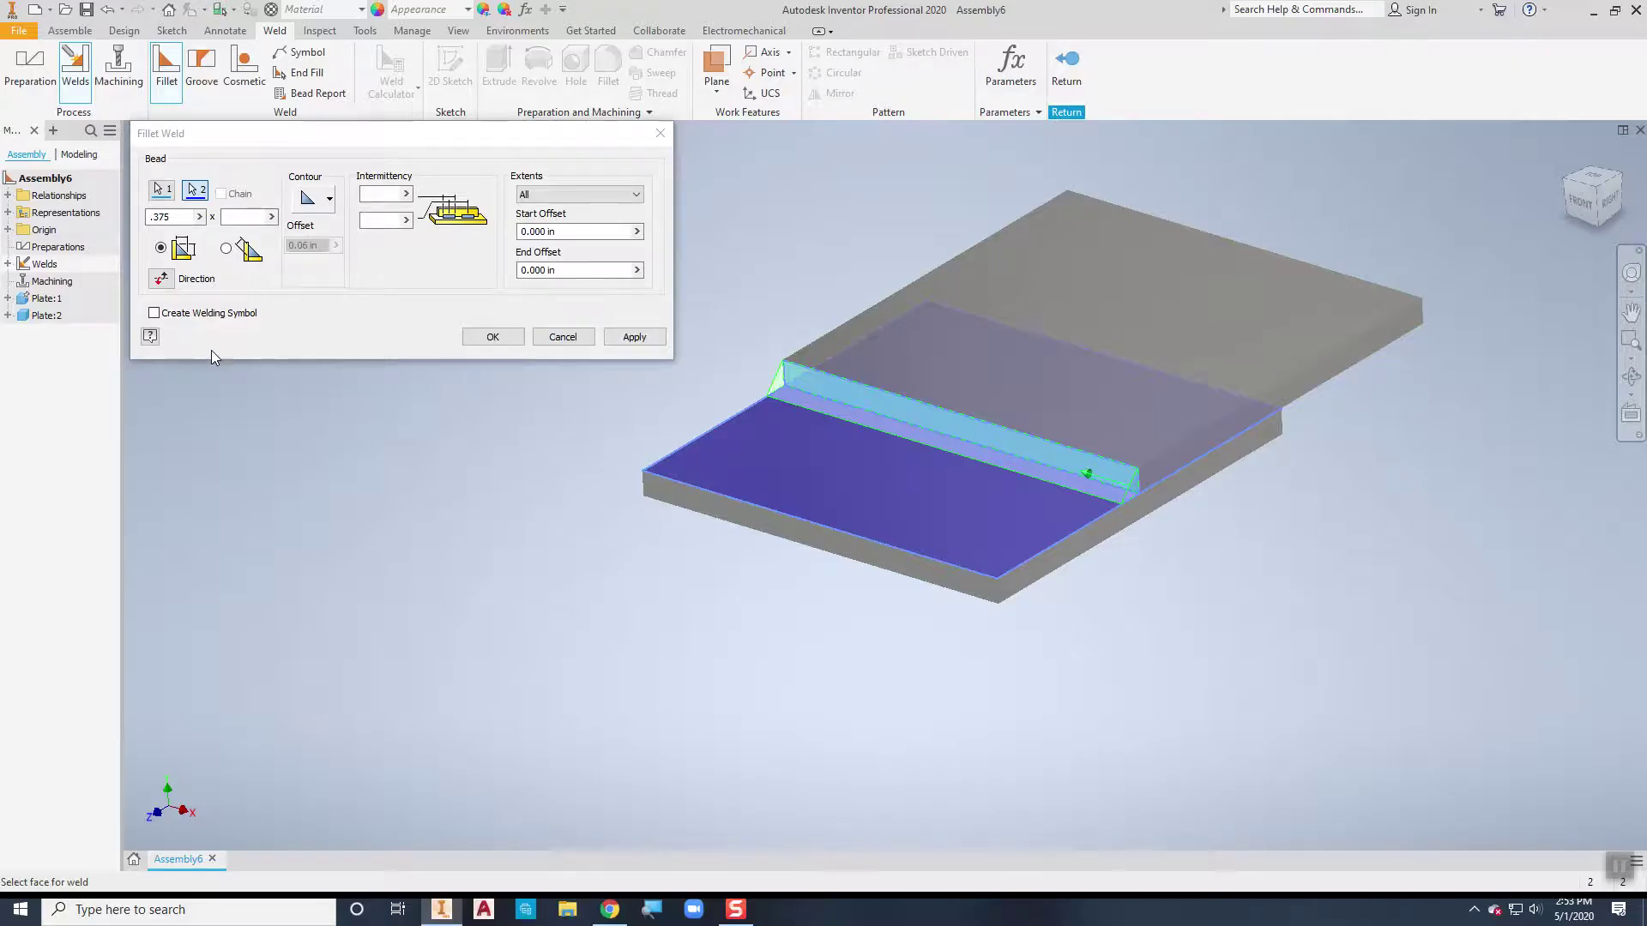
{"action": "left_click", "coordinate": [161, 279]}
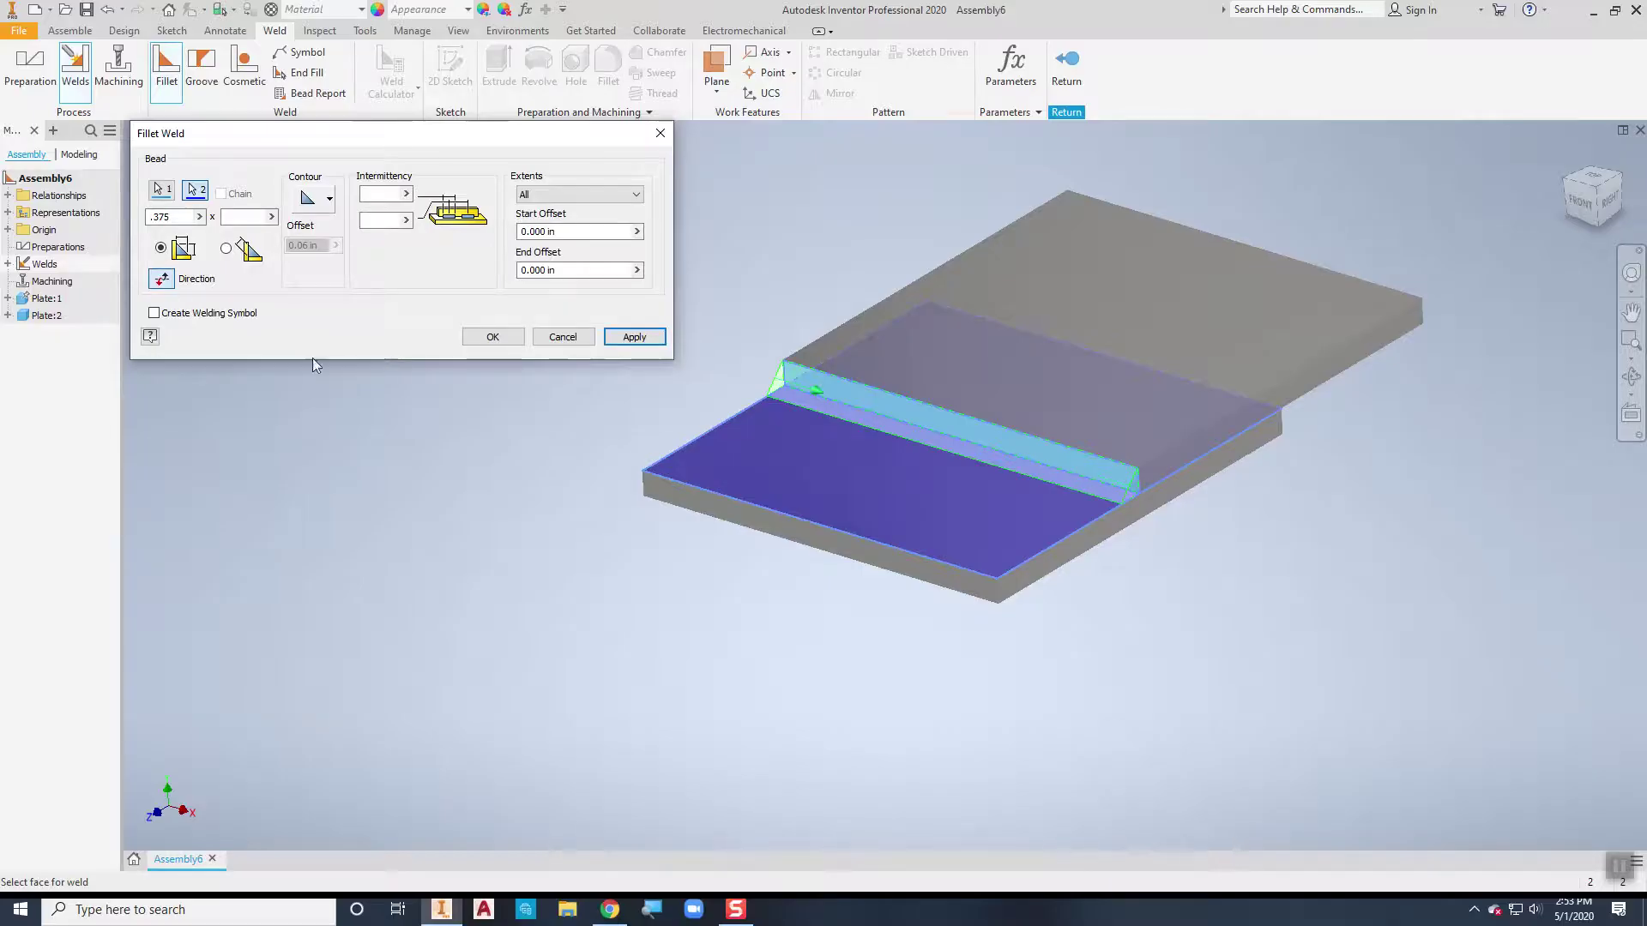
- Preview the convex contour, set the fillet weld's contour to concave, and create the bead
{"action": "scroll", "coordinate": [802, 352], "scroll_direction": "down", "scroll_amount": 5}
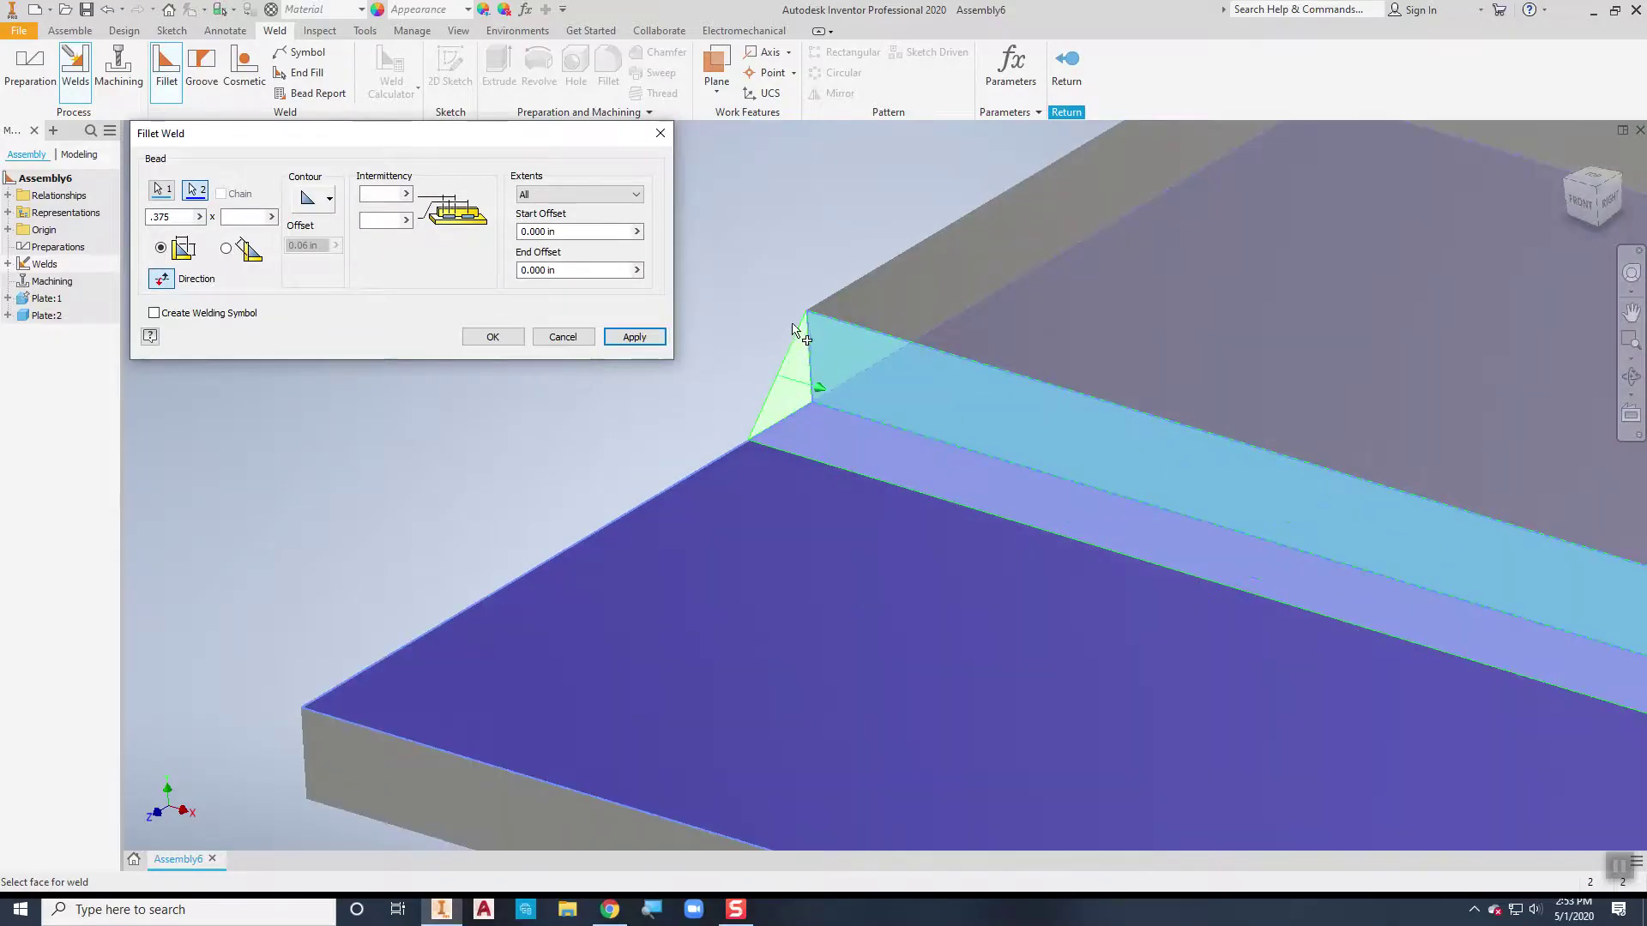
{"action": "left_click", "coordinate": [329, 199]}
{"action": "left_click", "coordinate": [311, 261]}
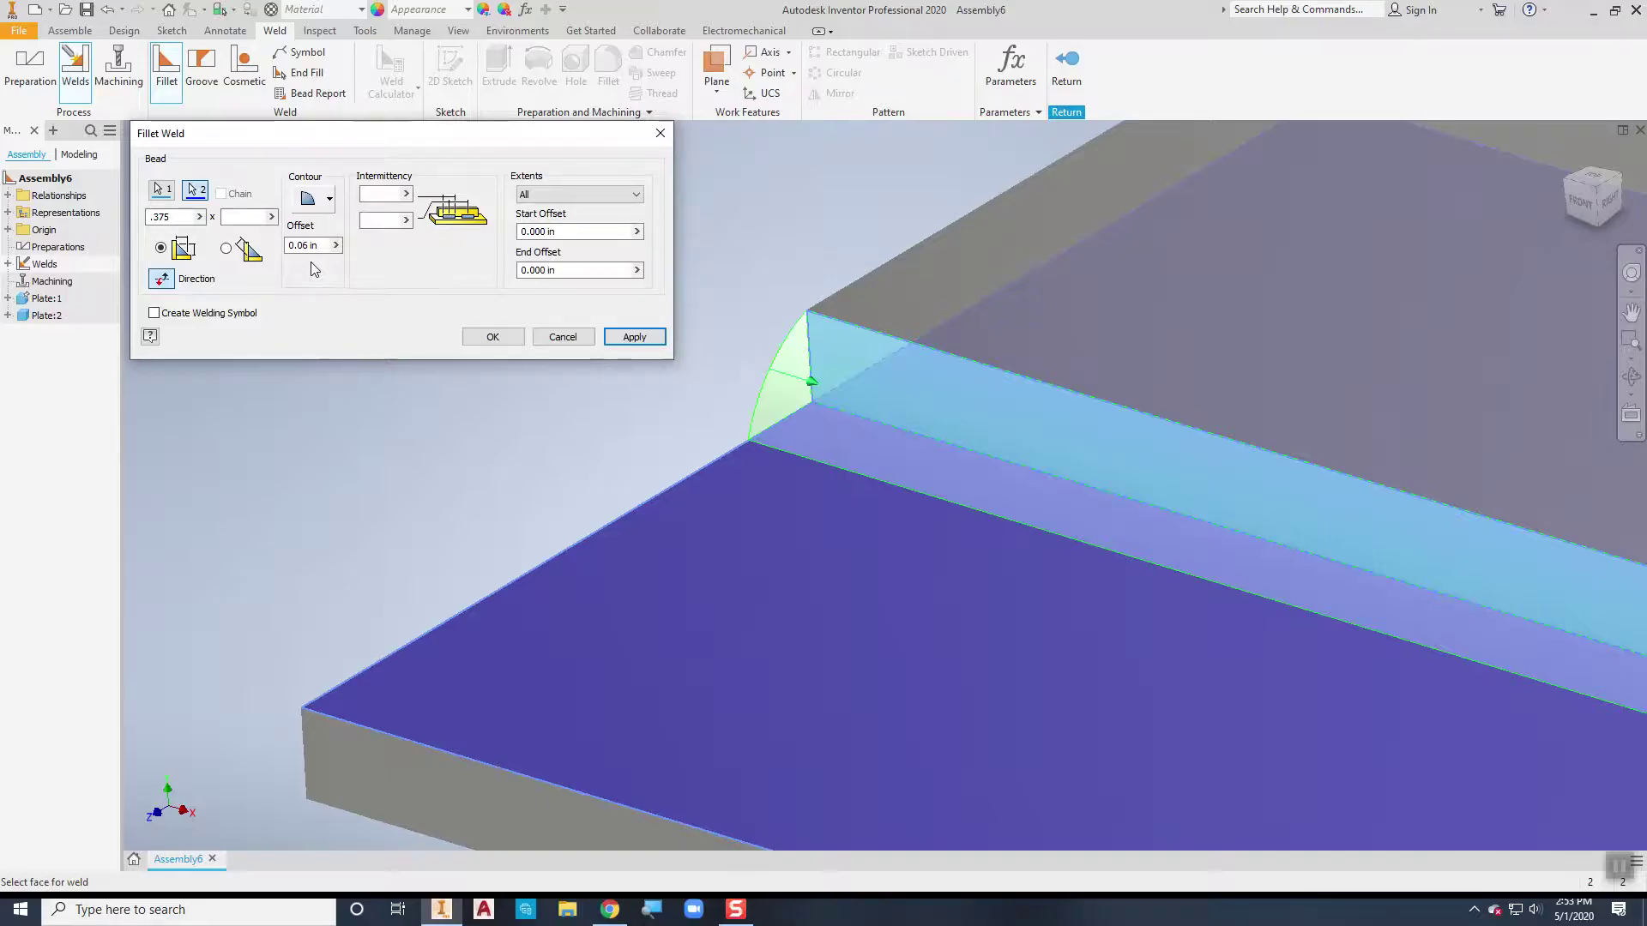
{"action": "left_click", "coordinate": [326, 202]}
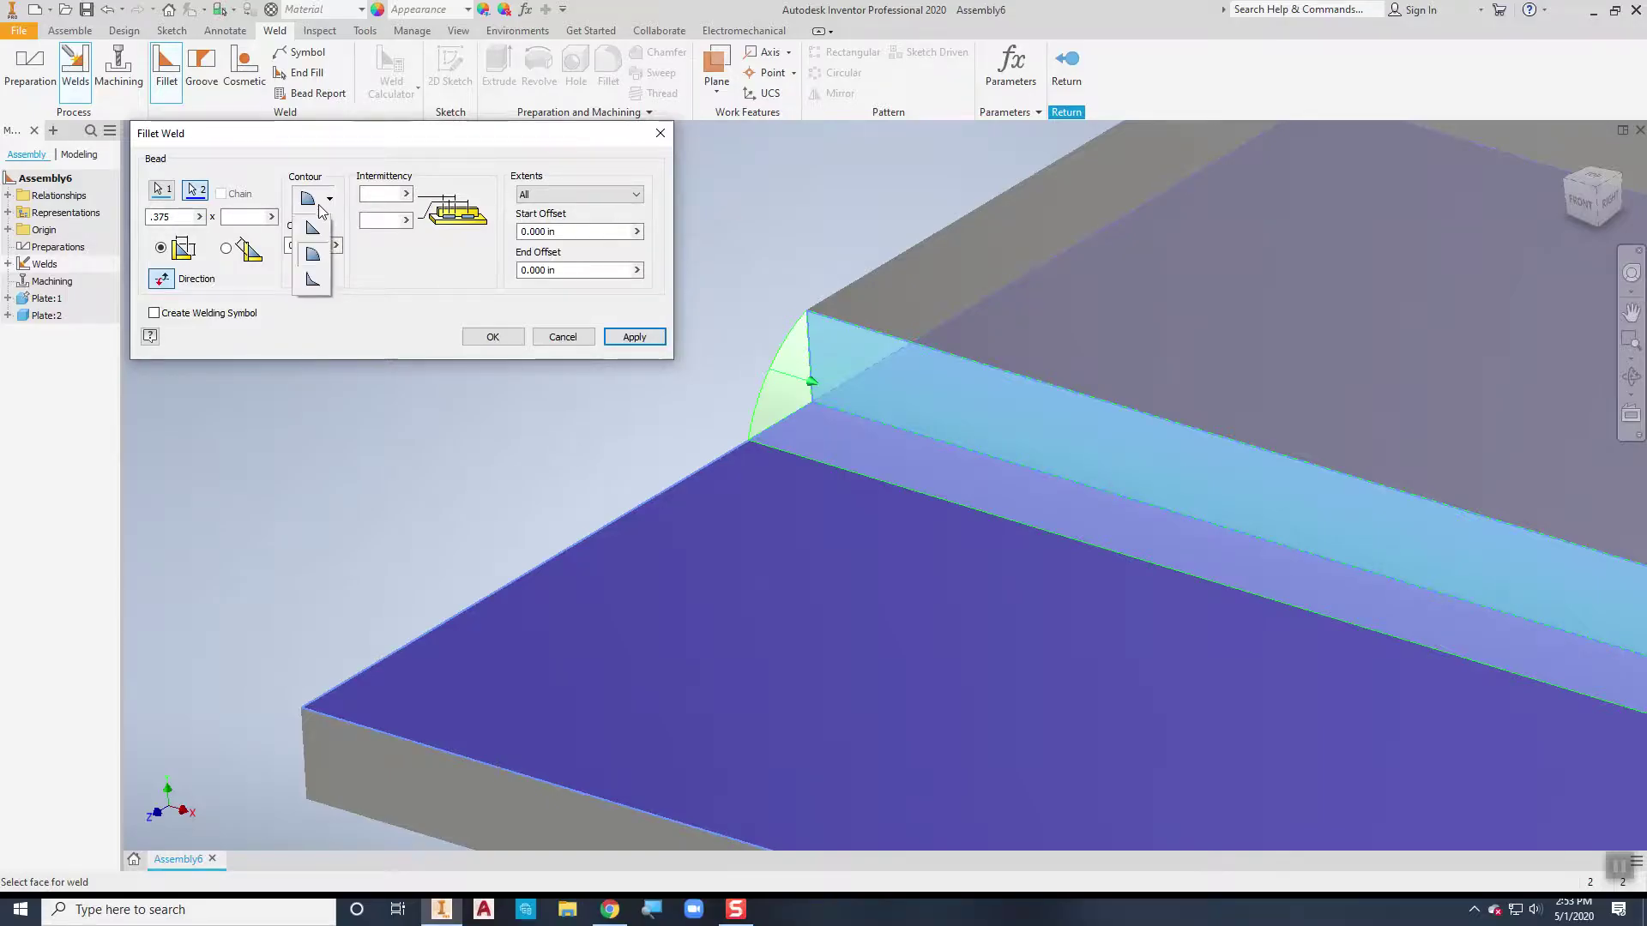
{"action": "left_click", "coordinate": [322, 281]}
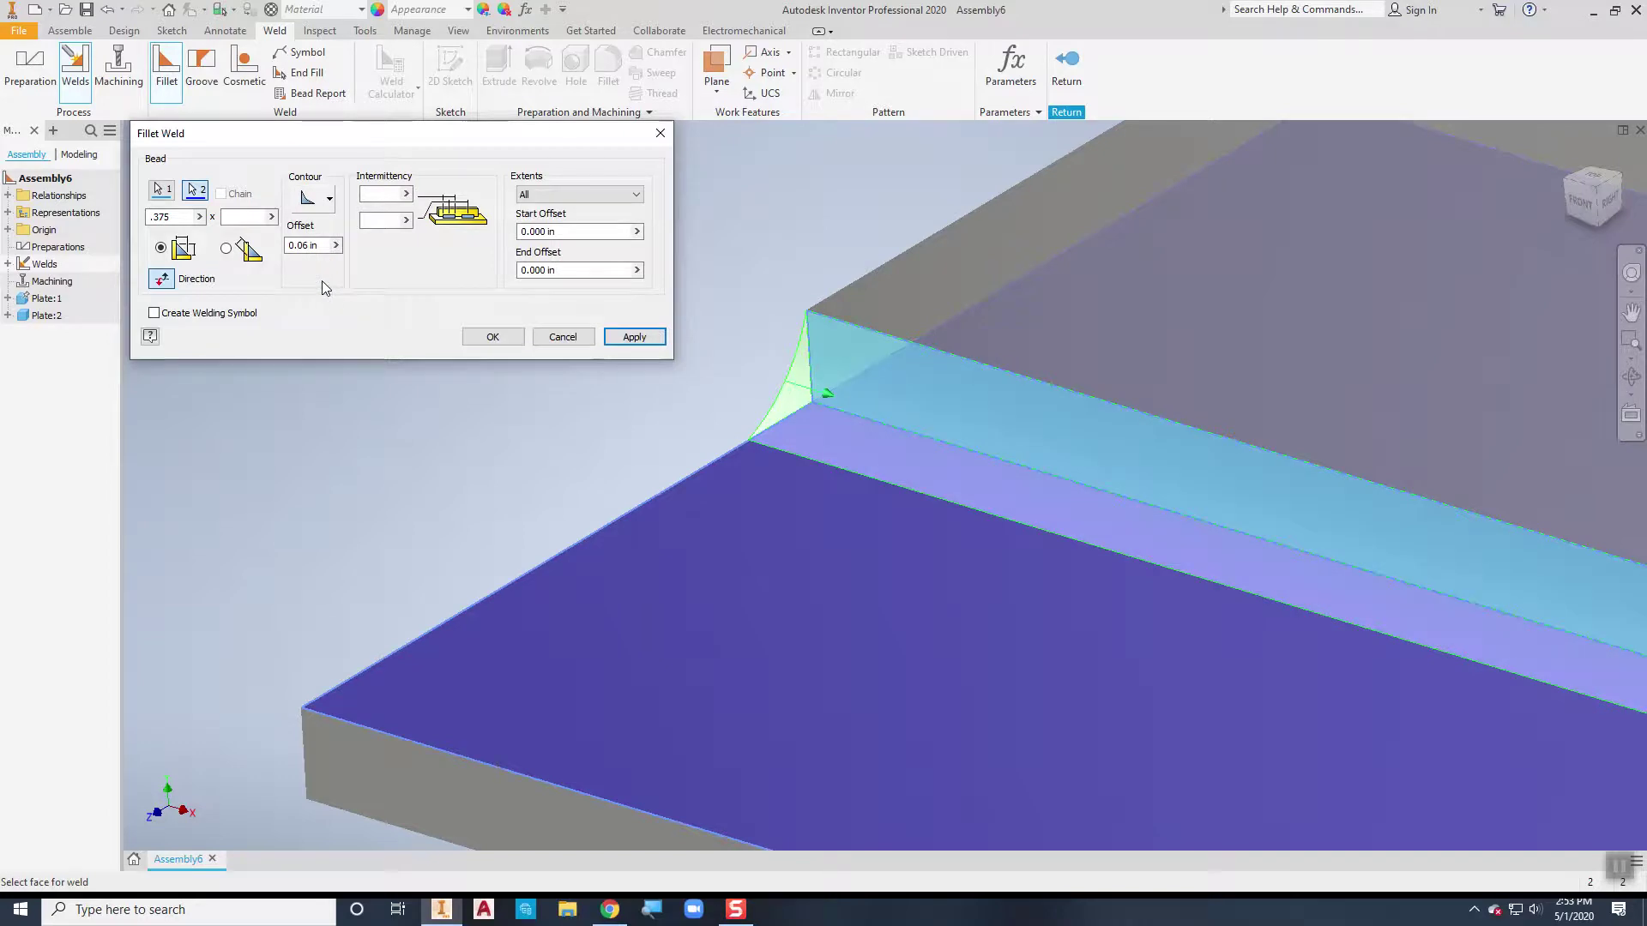
{"action": "left_click", "coordinate": [493, 338]}
{"action": "scroll", "coordinate": [564, 381], "scroll_direction": "down", "scroll_amount": 5}
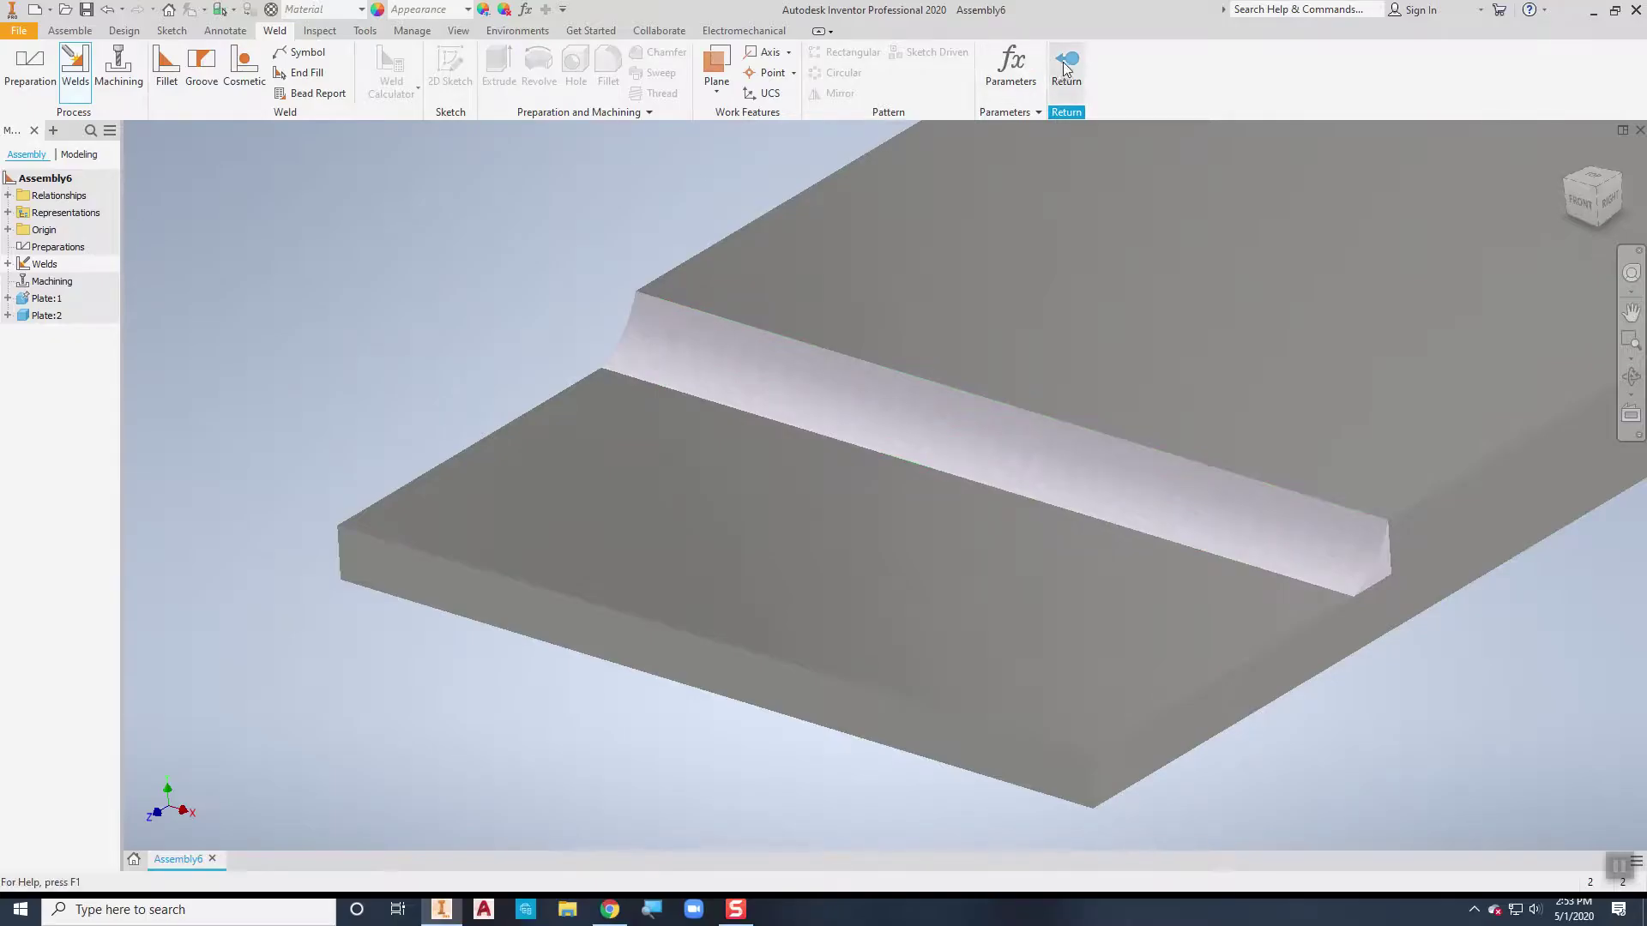
- Undo the fillet weld and the rigid joint between the two plates
{"action": "left_click", "coordinate": [107, 15]}
{"action": "left_click", "coordinate": [108, 16]}
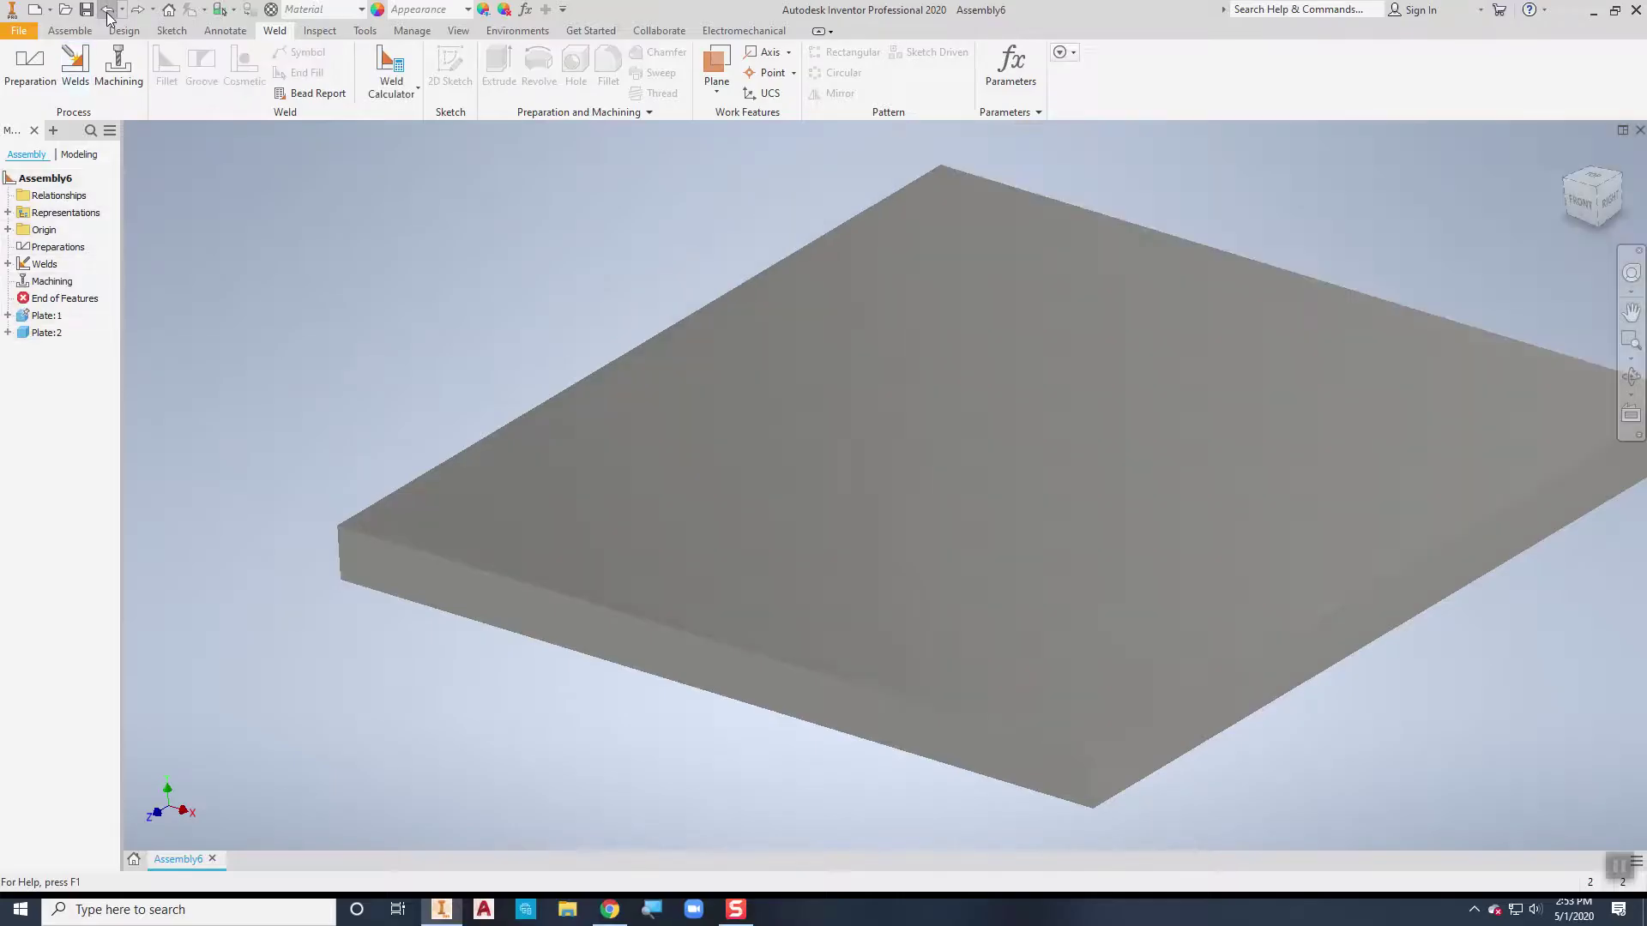
{"action": "key", "text": "F2"}
{"action": "scroll", "coordinate": [336, 317], "scroll_direction": "down", "scroll_amount": 3}
{"action": "left_click_drag", "start_coordinate": [336, 317], "coordinate": [683, 525]}
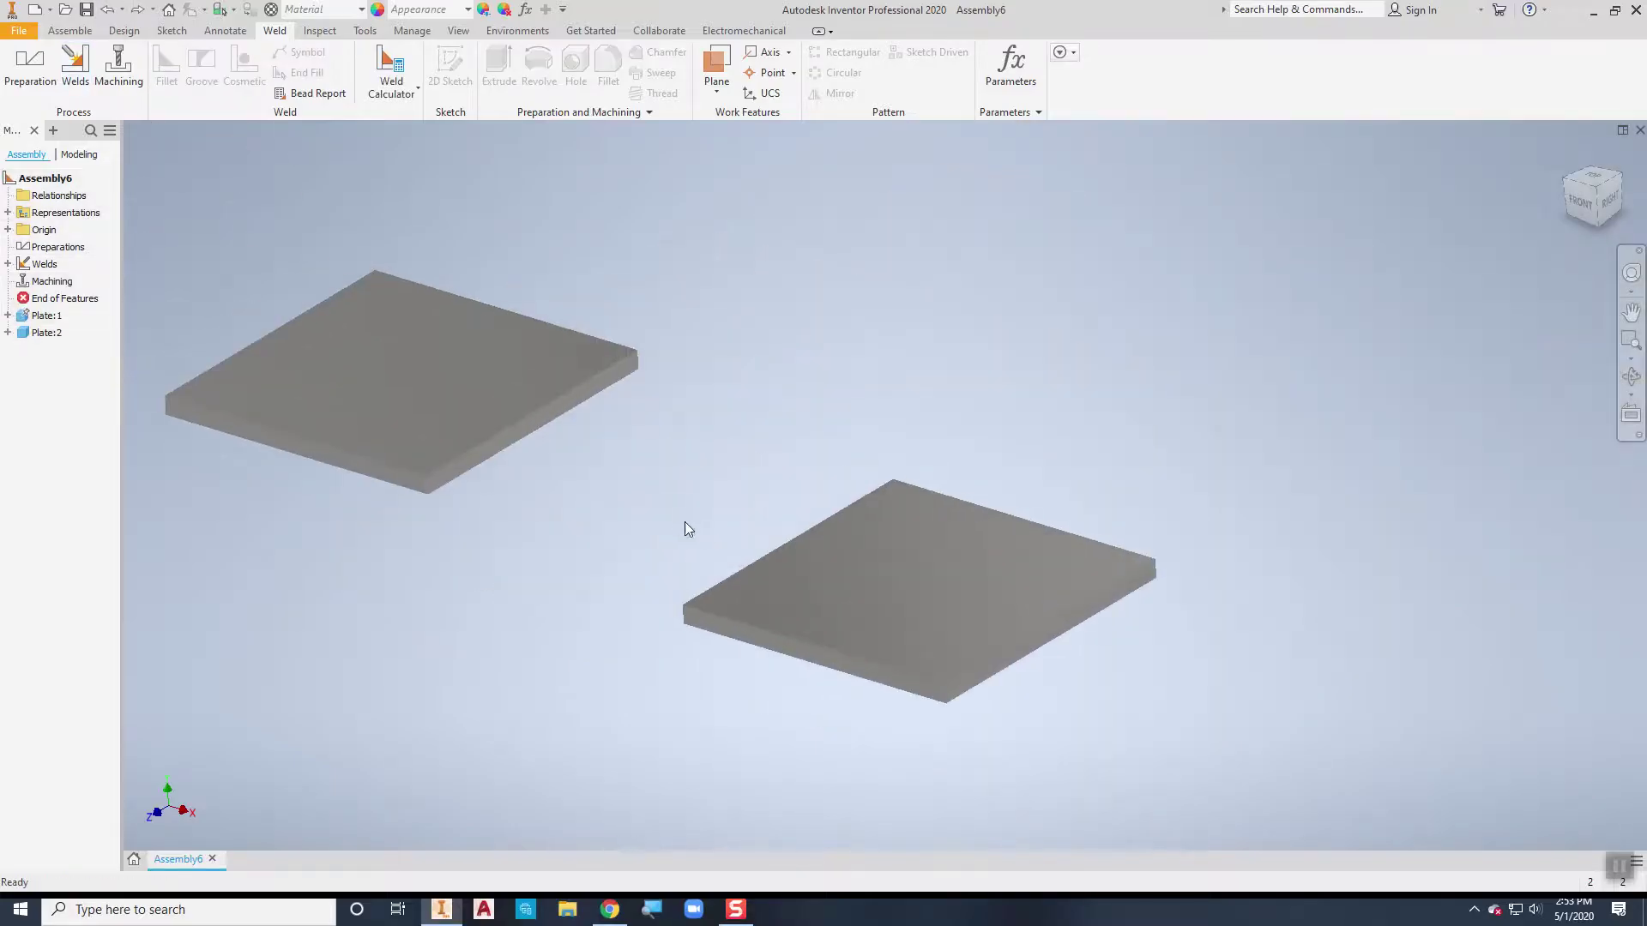
{"action": "scroll", "coordinate": [687, 518], "scroll_direction": "up", "scroll_amount": 5}
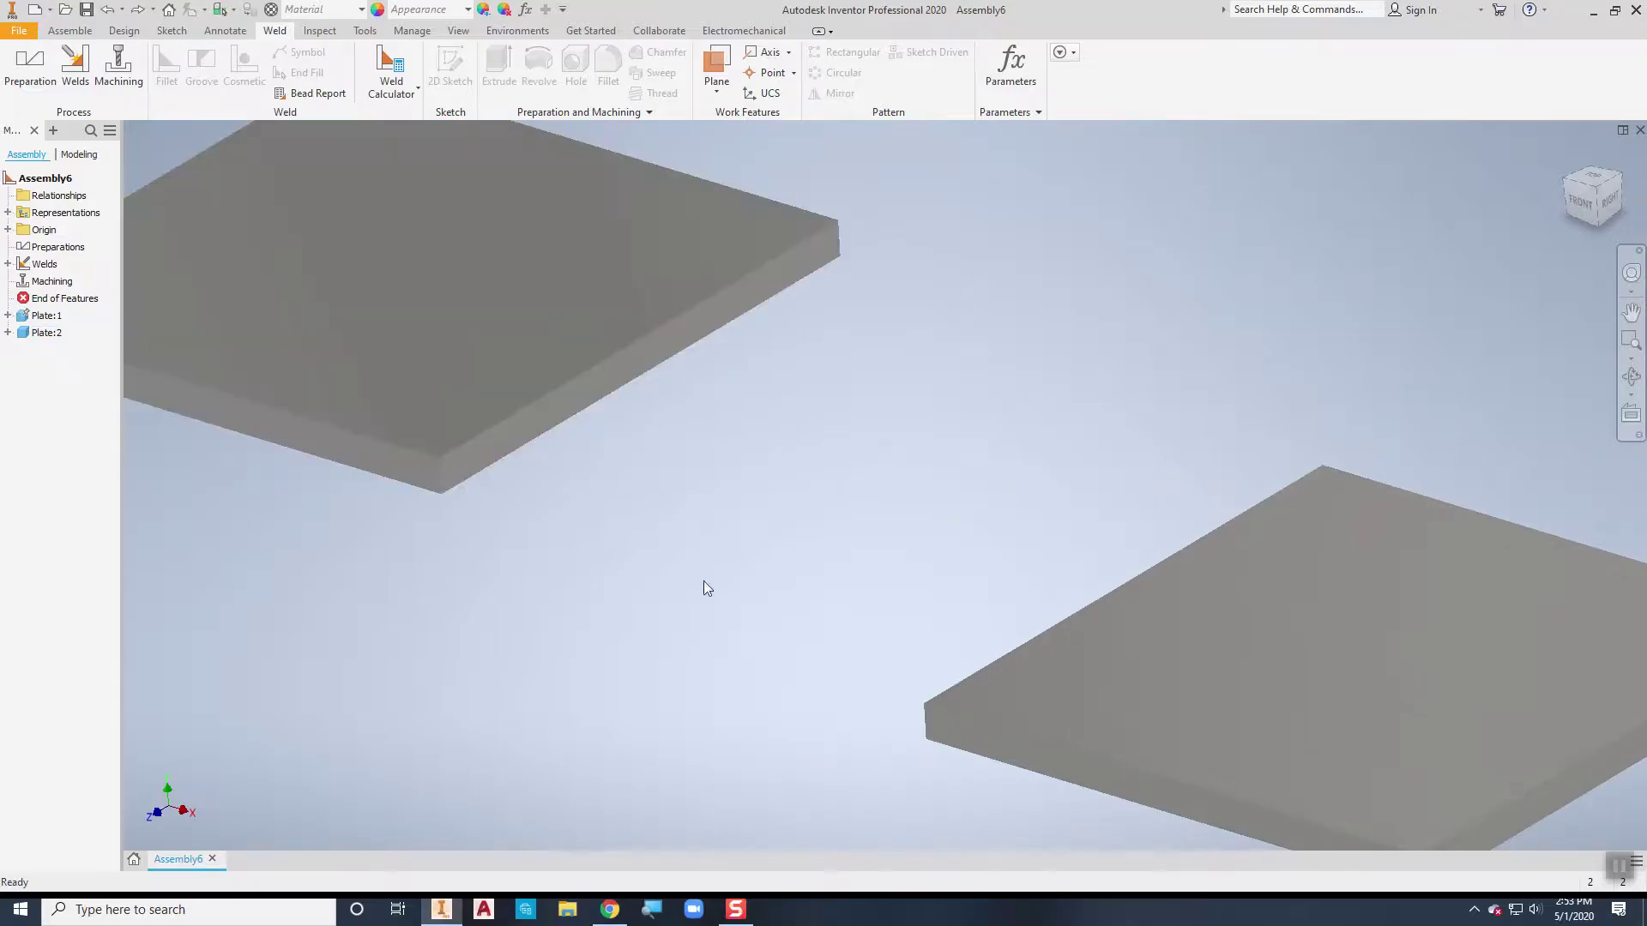
{"action": "scroll", "coordinate": [996, 547], "scroll_direction": "down", "scroll_amount": 3}
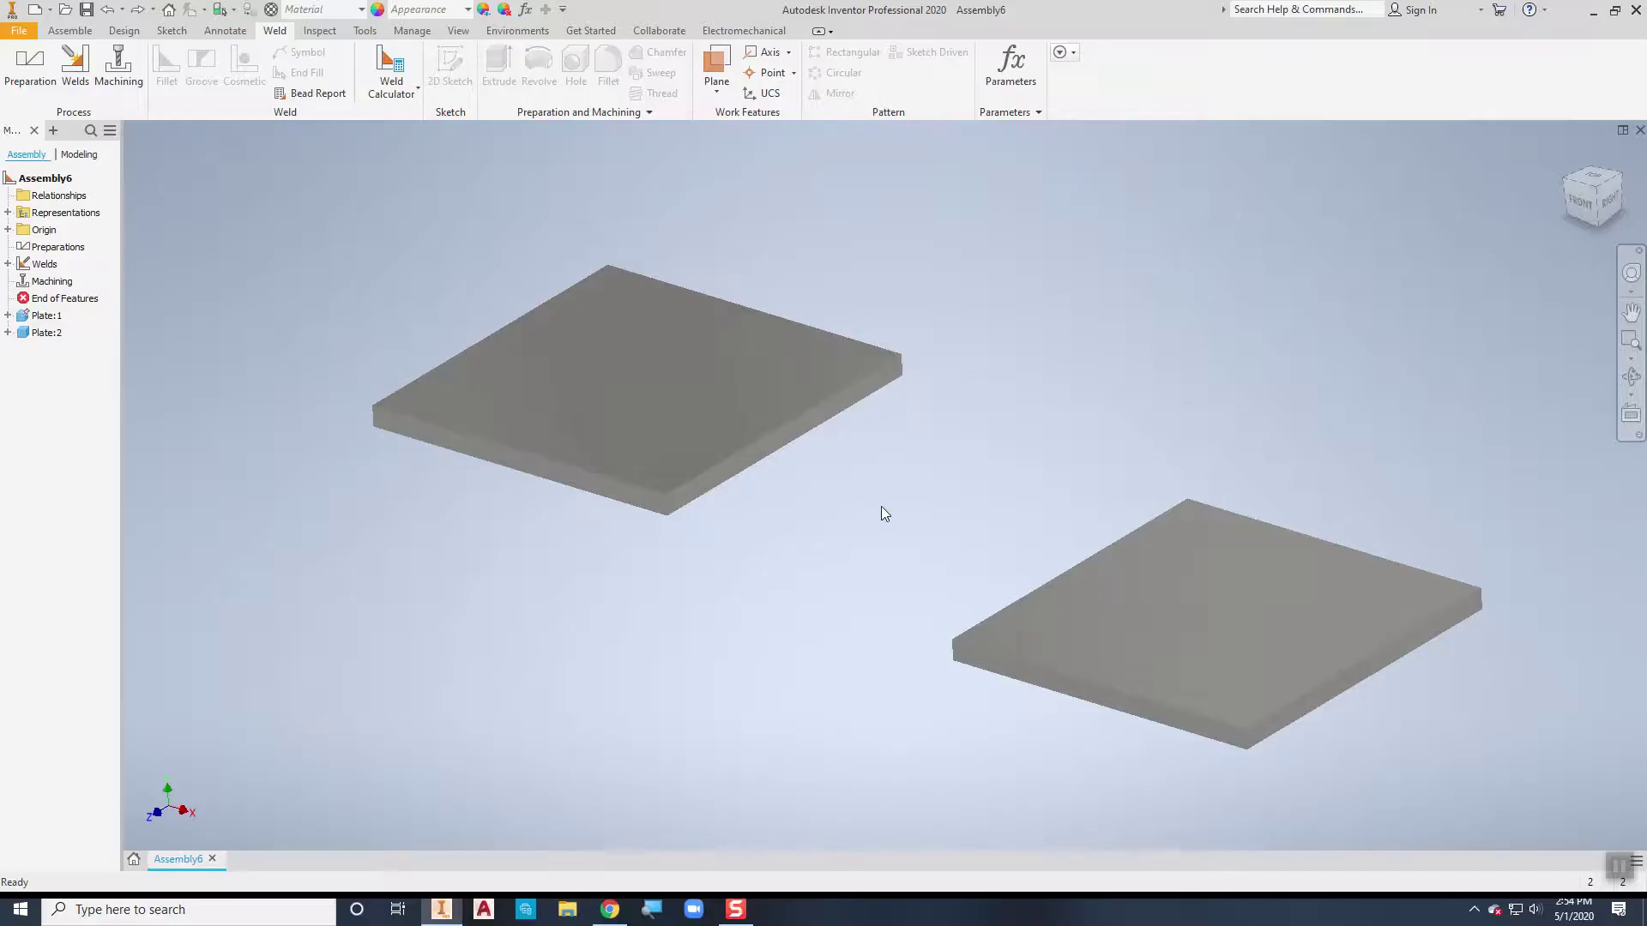
{"action": "scroll", "coordinate": [882, 506], "scroll_direction": "down", "scroll_amount": 5}
{"action": "scroll", "coordinate": [882, 508], "scroll_direction": "up", "scroll_amount": 6}
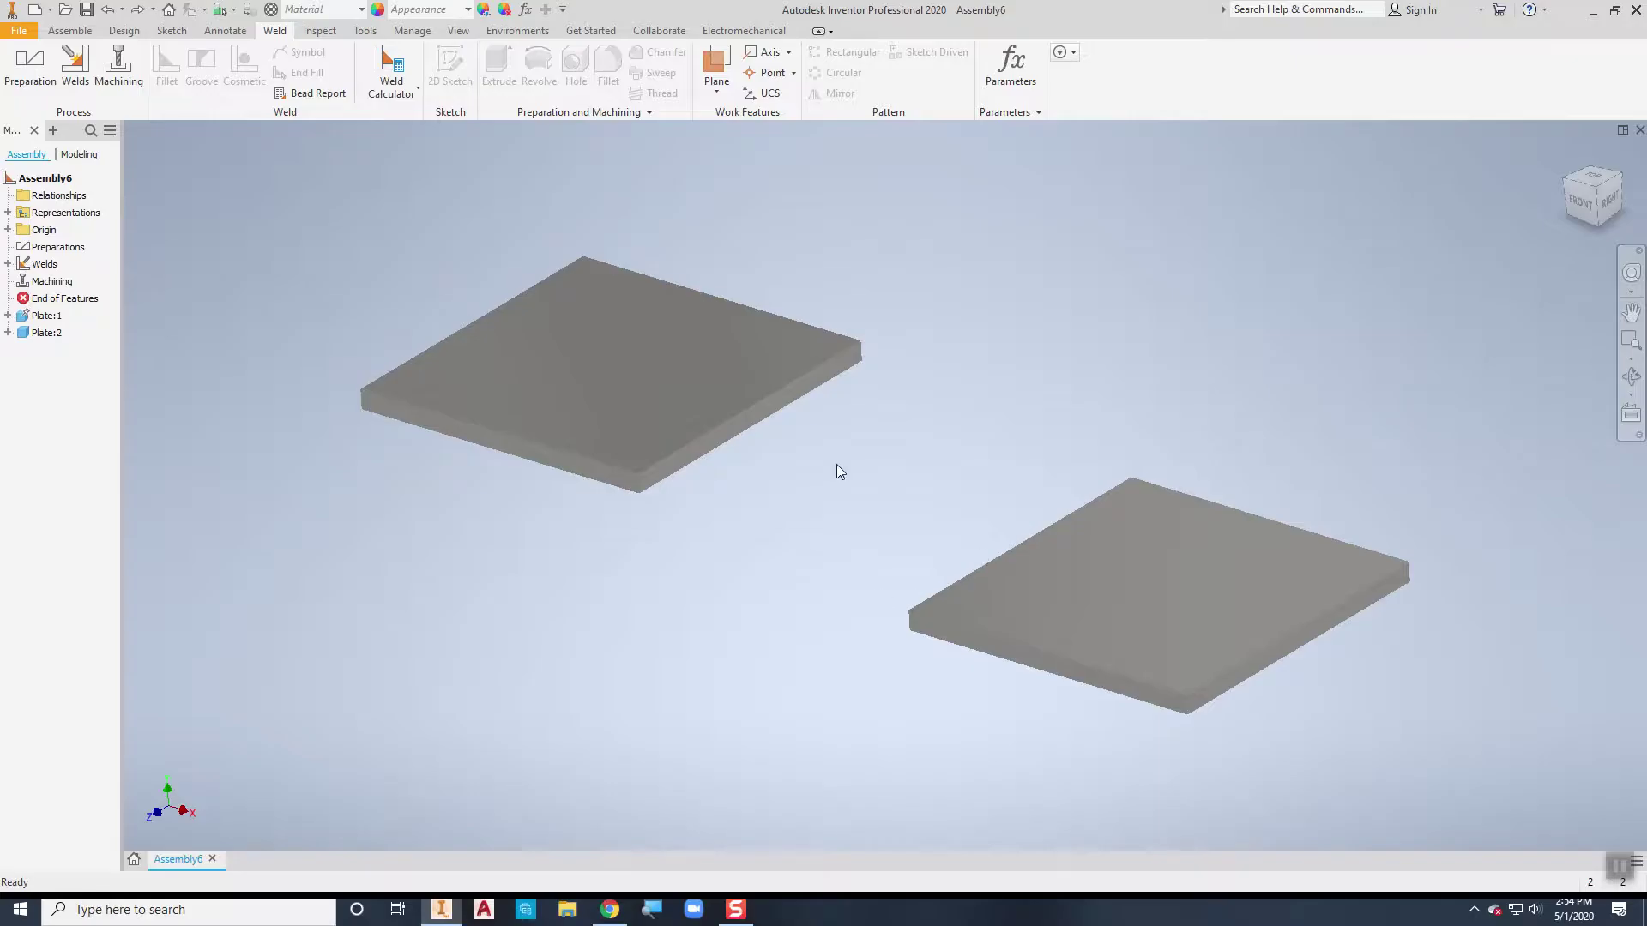
- Start a weld preparation chamfer defined by distance and angle, and set its angle to 60 degrees
{"action": "left_click", "coordinate": [26, 76]}
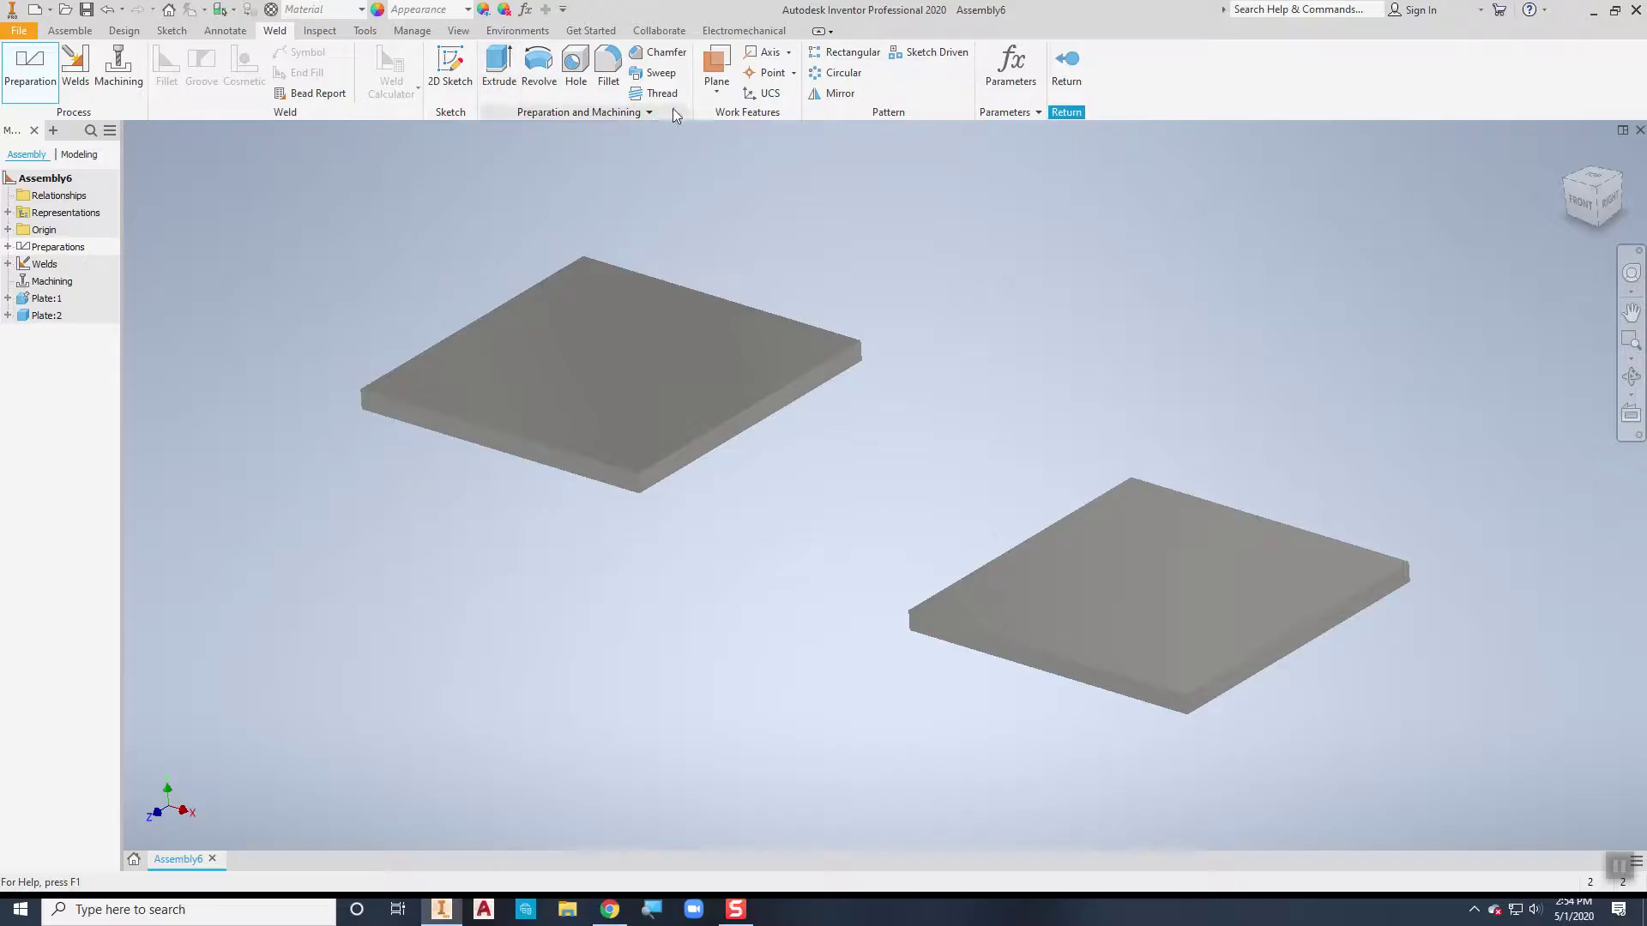
{"action": "left_click", "coordinate": [653, 53]}
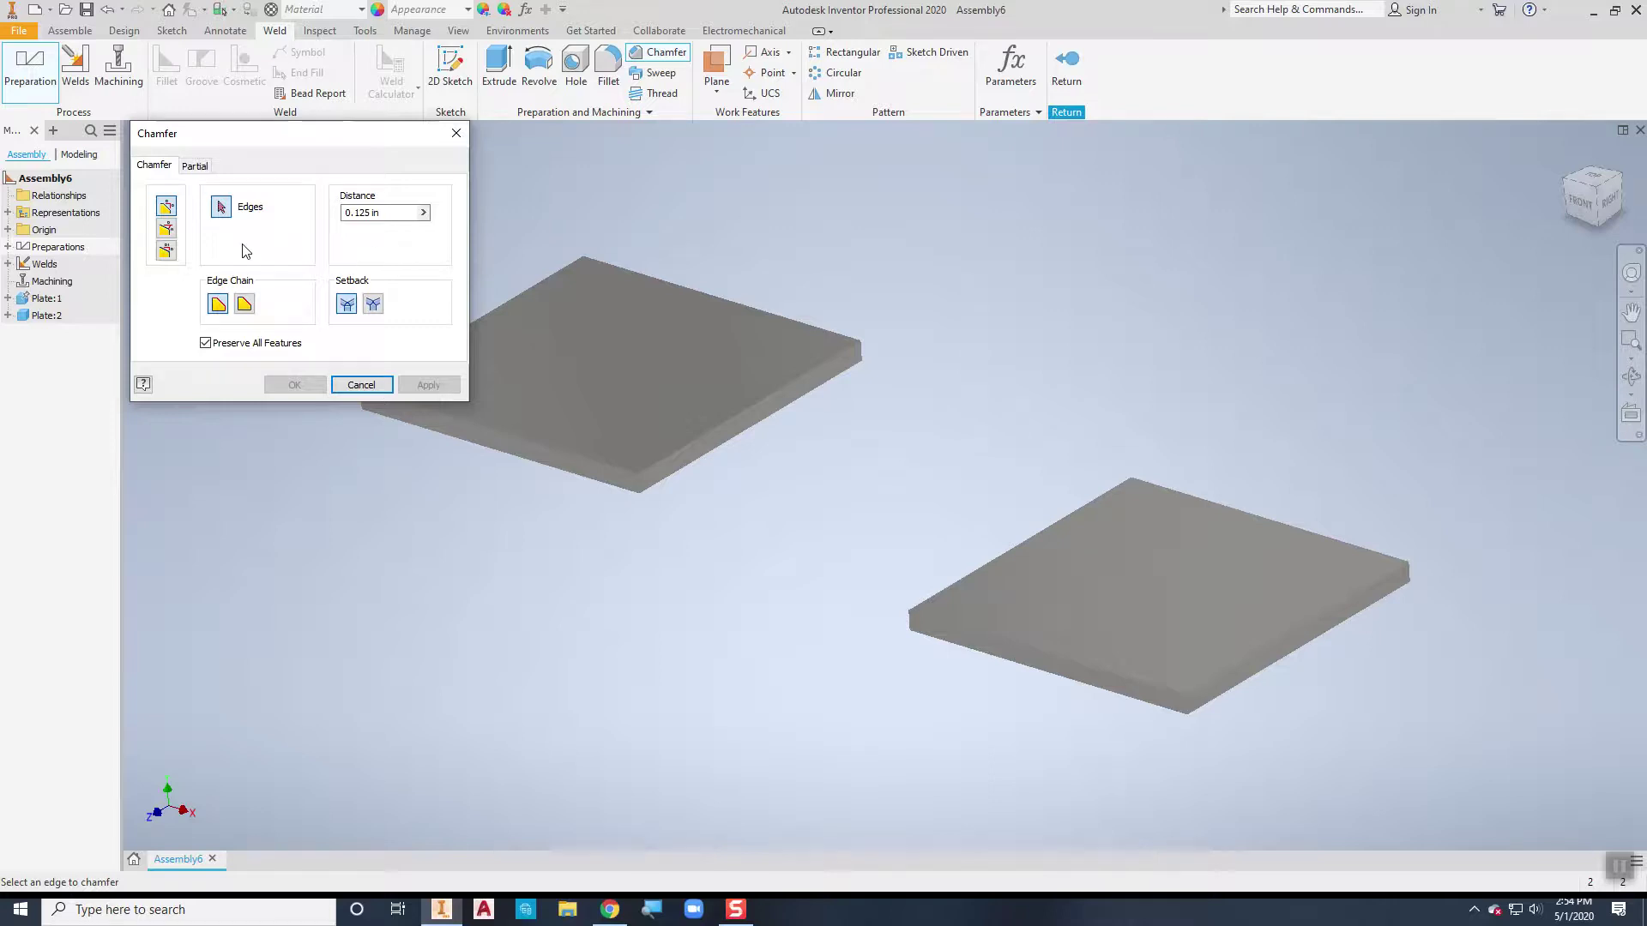
{"action": "left_click", "coordinate": [168, 230]}
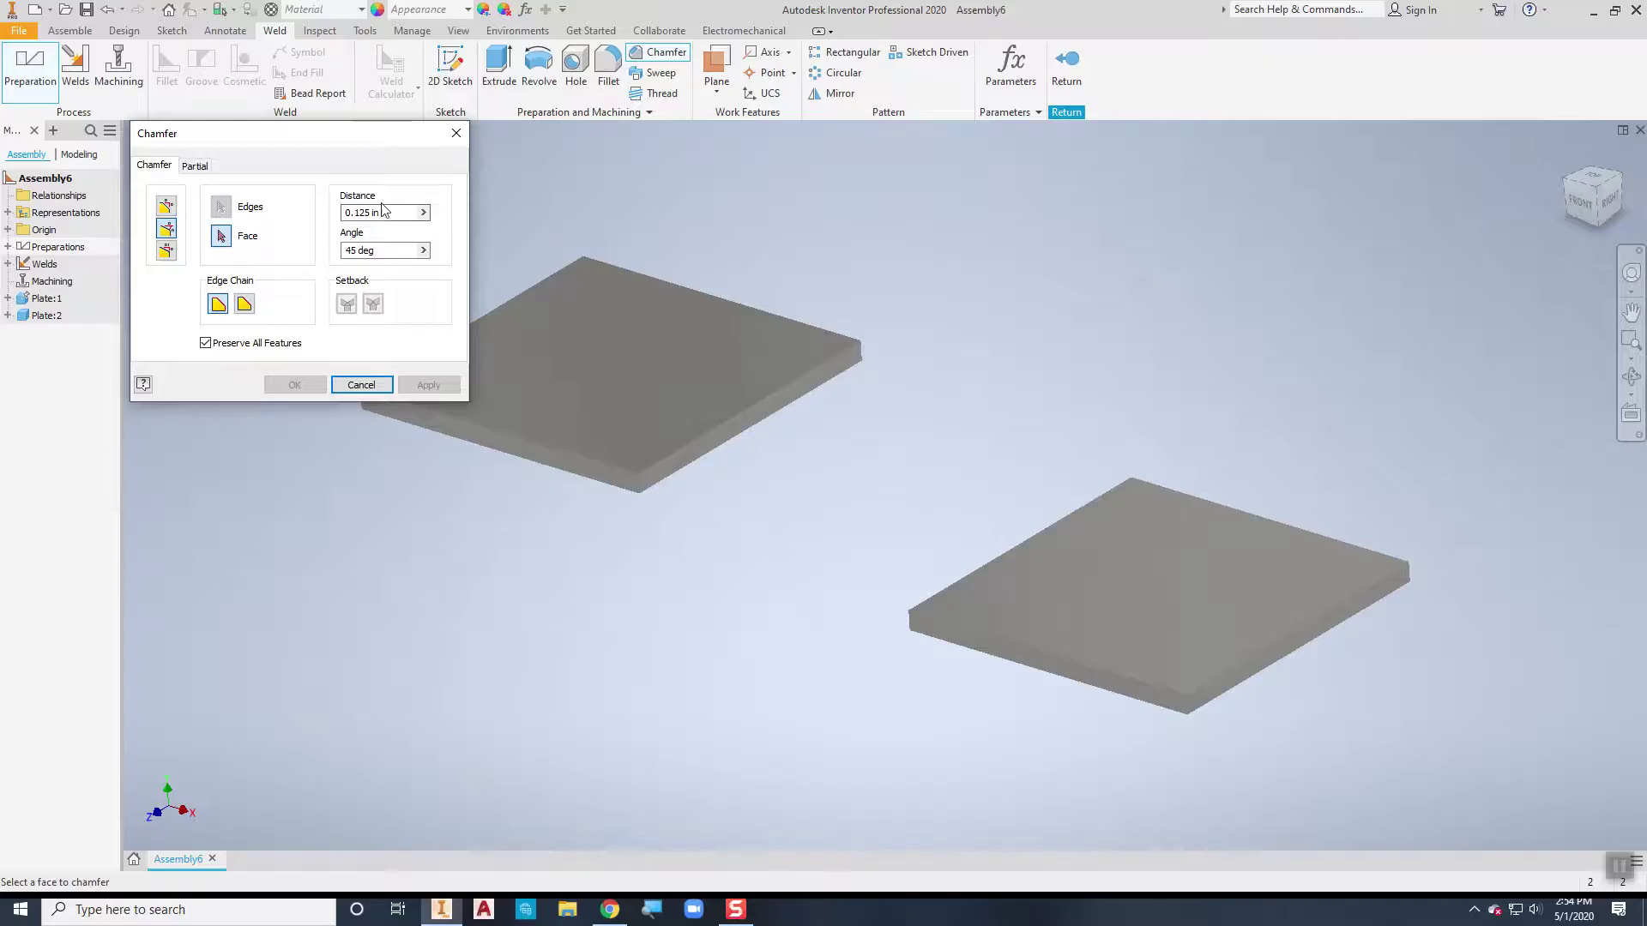
{"action": "left_click", "coordinate": [378, 250]}
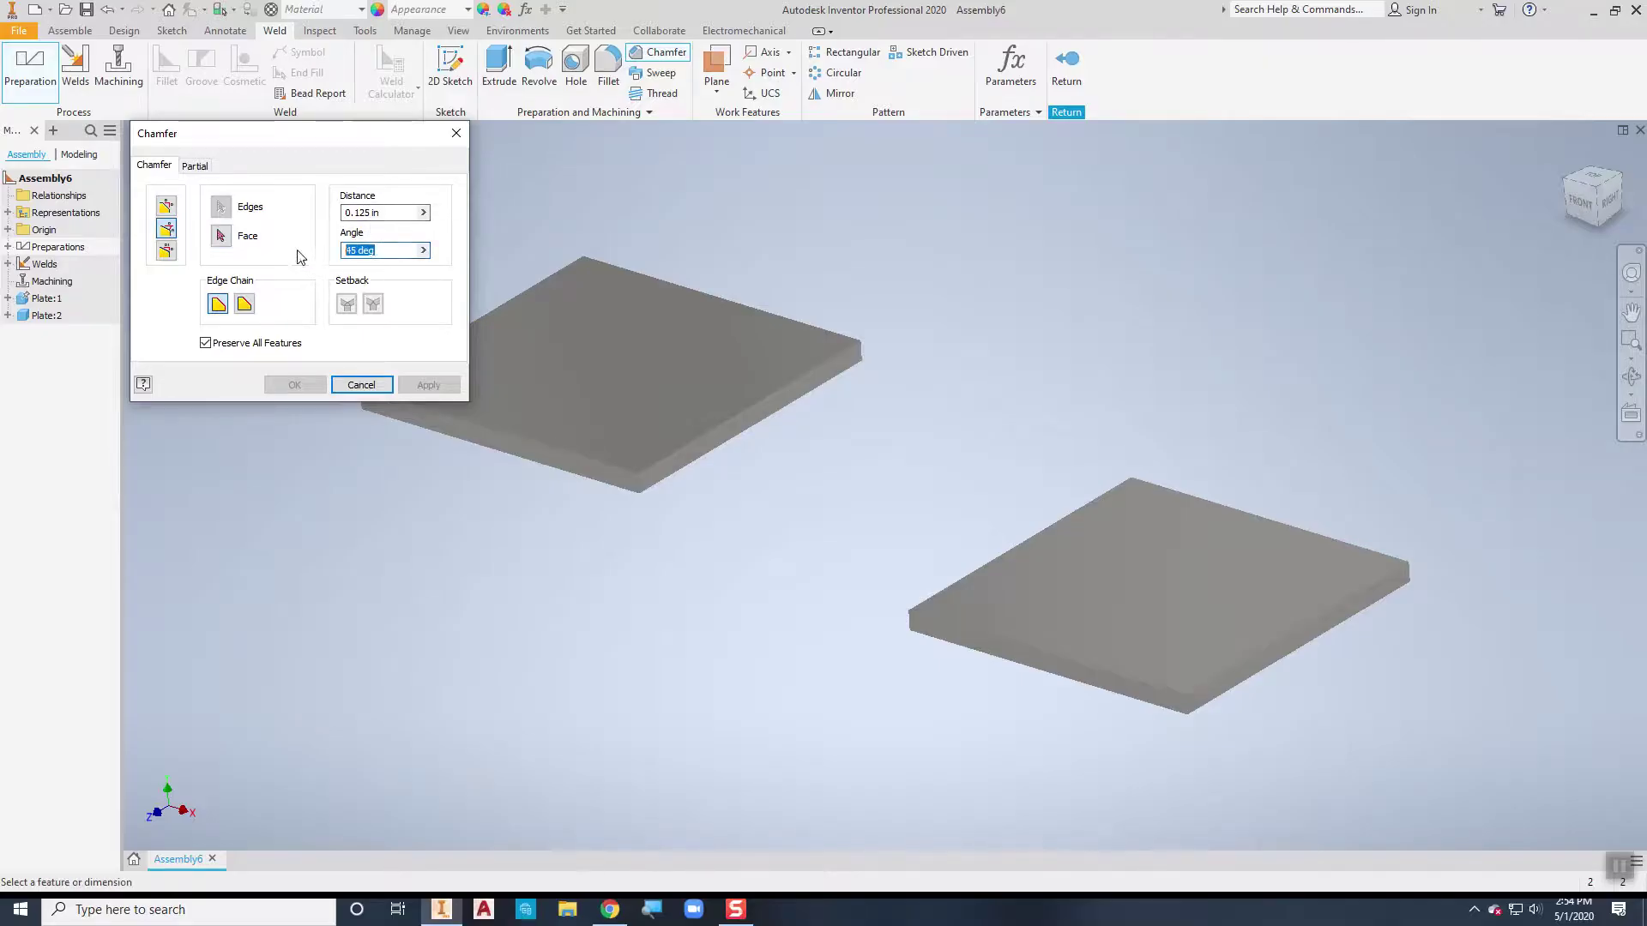
{"action": "type", "text": "60"}
- Chamfer the first plate's upper edge facing the second plate, taking the top face as reference, with a 0.125 in distance
{"action": "left_click", "coordinate": [220, 235]}
{"action": "left_click", "coordinate": [677, 442]}
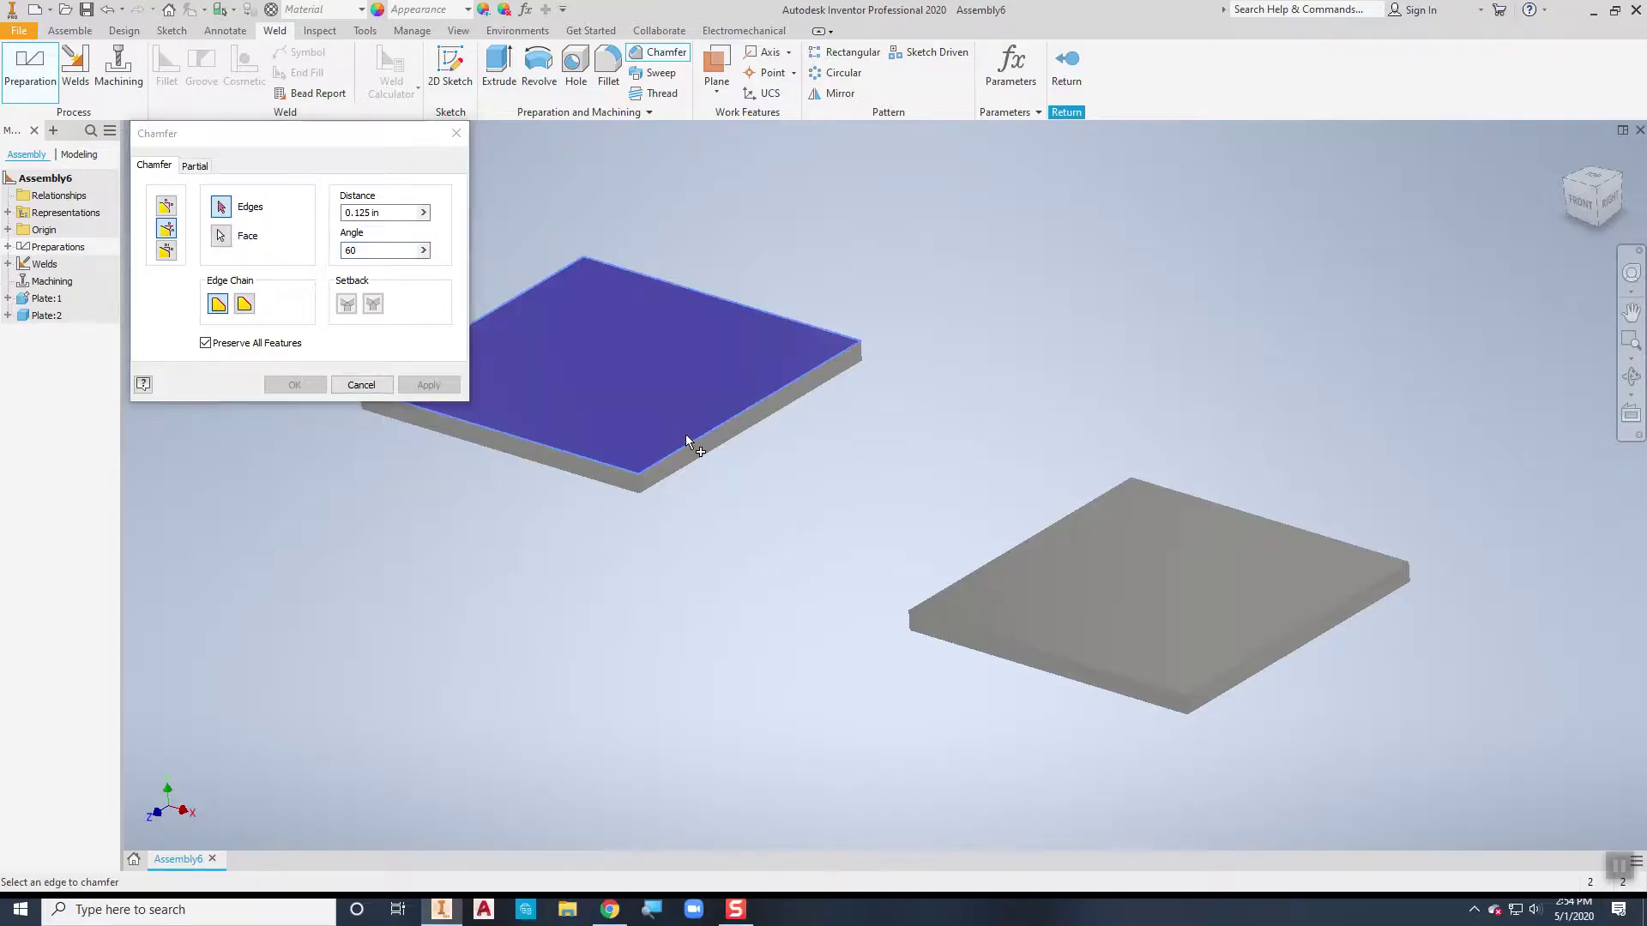
{"action": "left_click", "coordinate": [669, 479]}
{"action": "scroll", "coordinate": [669, 478], "scroll_direction": "down", "scroll_amount": 5}
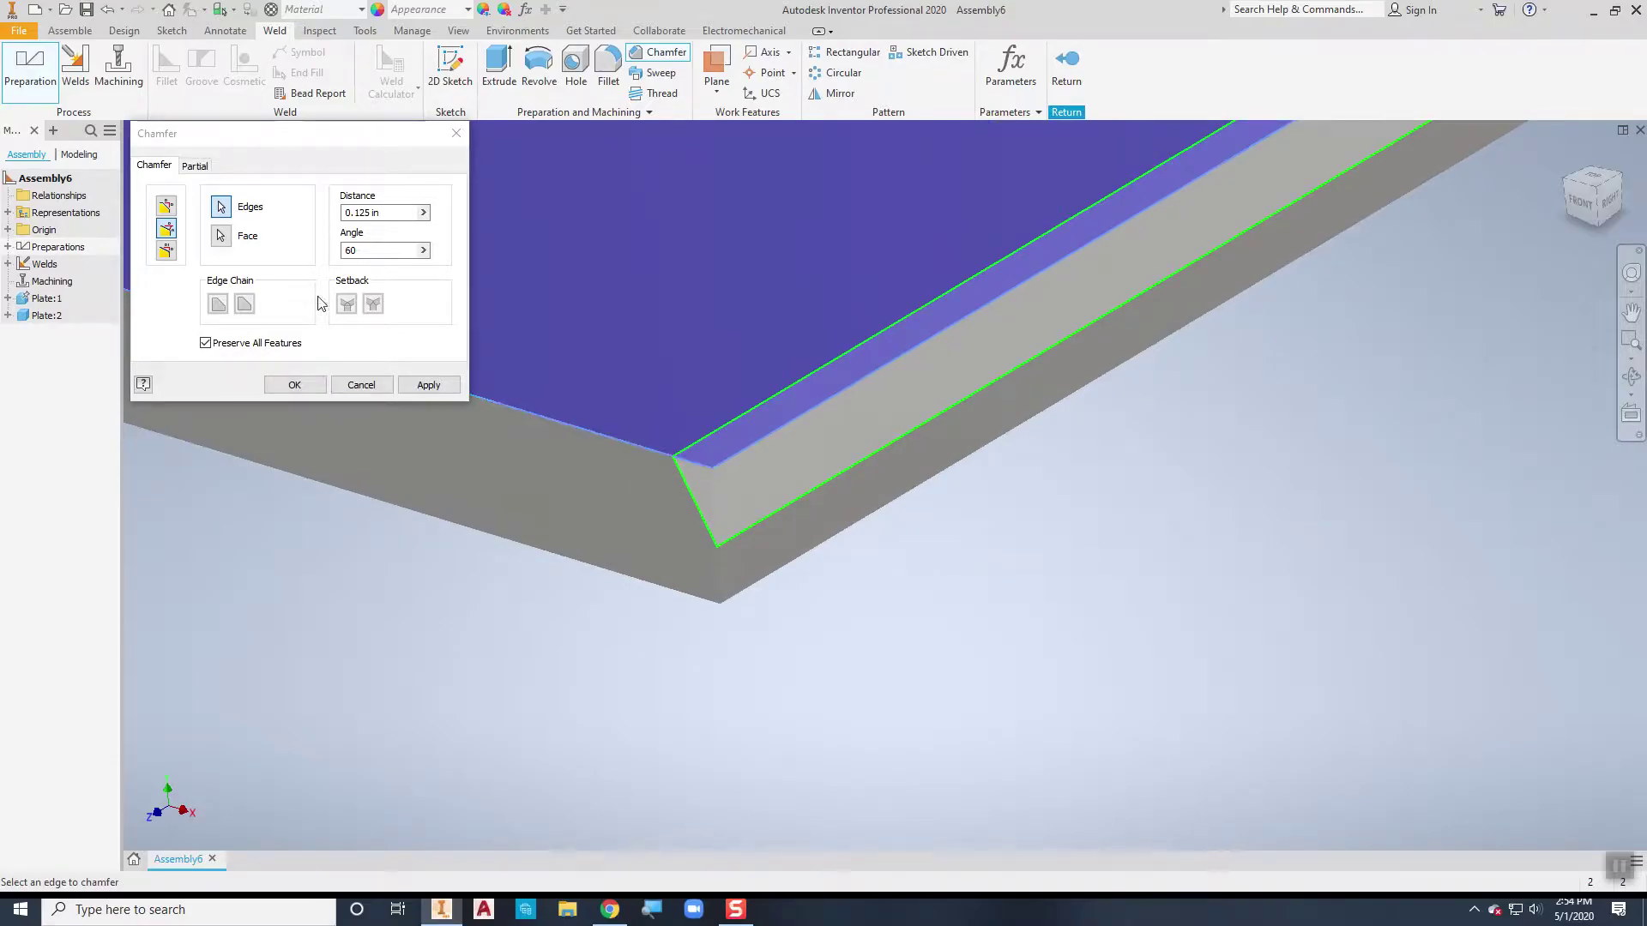
{"action": "left_click", "coordinate": [694, 496]}
{"action": "scroll", "coordinate": [296, 429], "scroll_direction": "down", "scroll_amount": 3}
{"action": "scroll", "coordinate": [408, 493], "scroll_direction": "up", "scroll_amount": 2}
{"action": "left_click", "coordinate": [429, 384]}
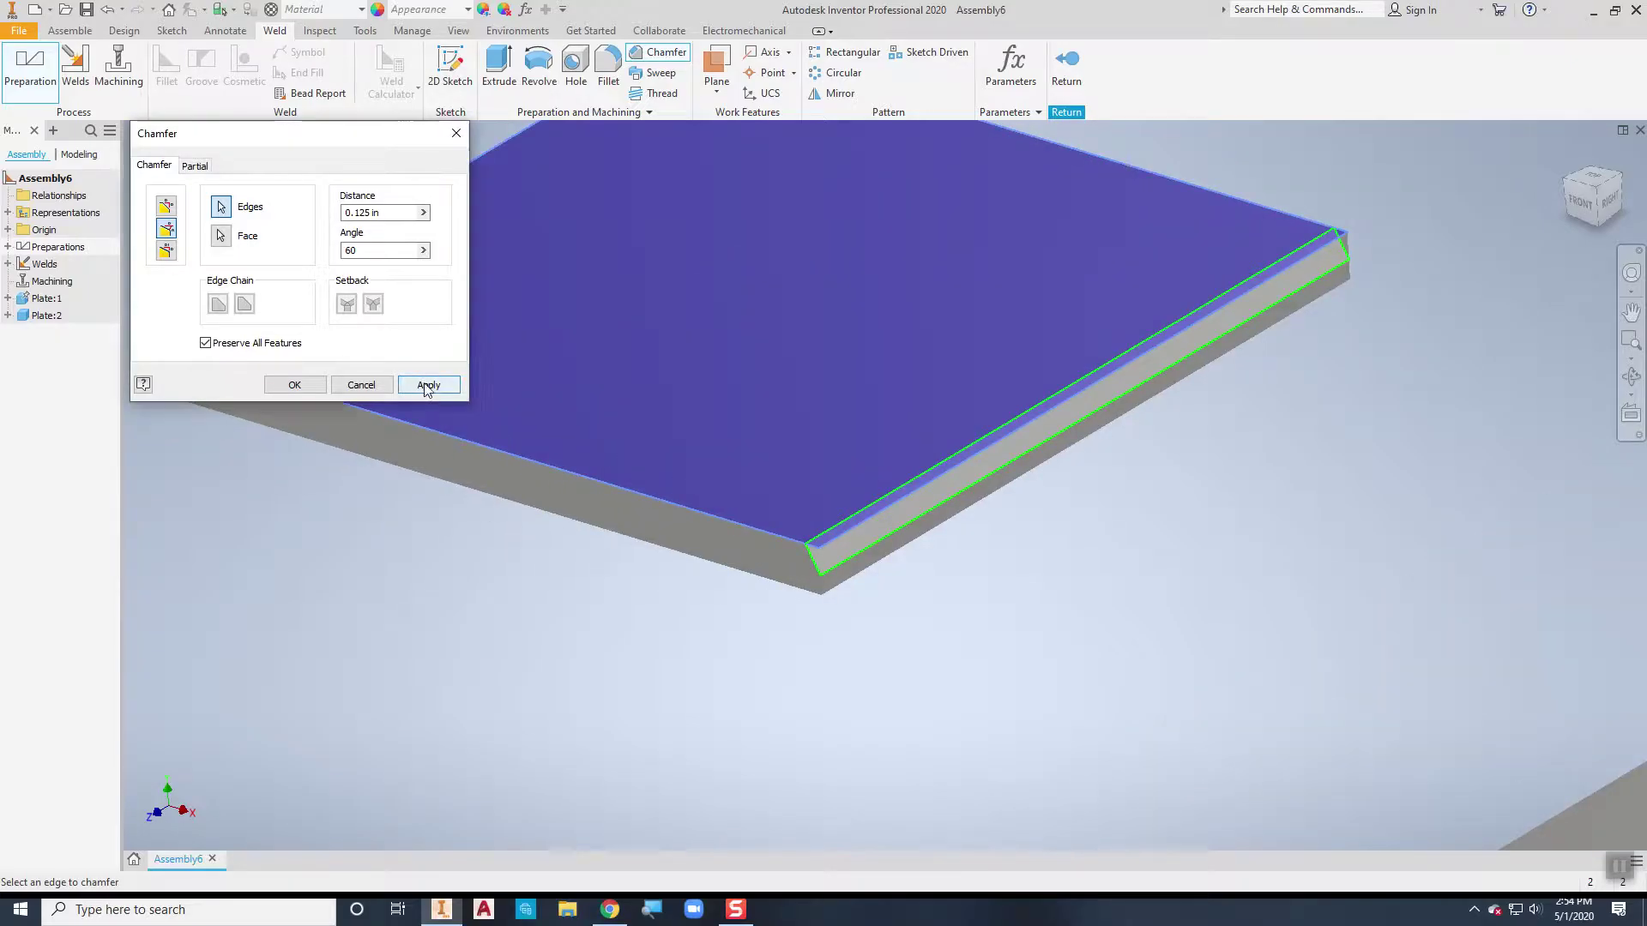
- Add the same 0.125 in, 60-degree chamfer to the second plate's upper edge facing the first plate, and finish the chamfers
{"action": "scroll", "coordinate": [680, 624], "scroll_direction": "down", "scroll_amount": 4}
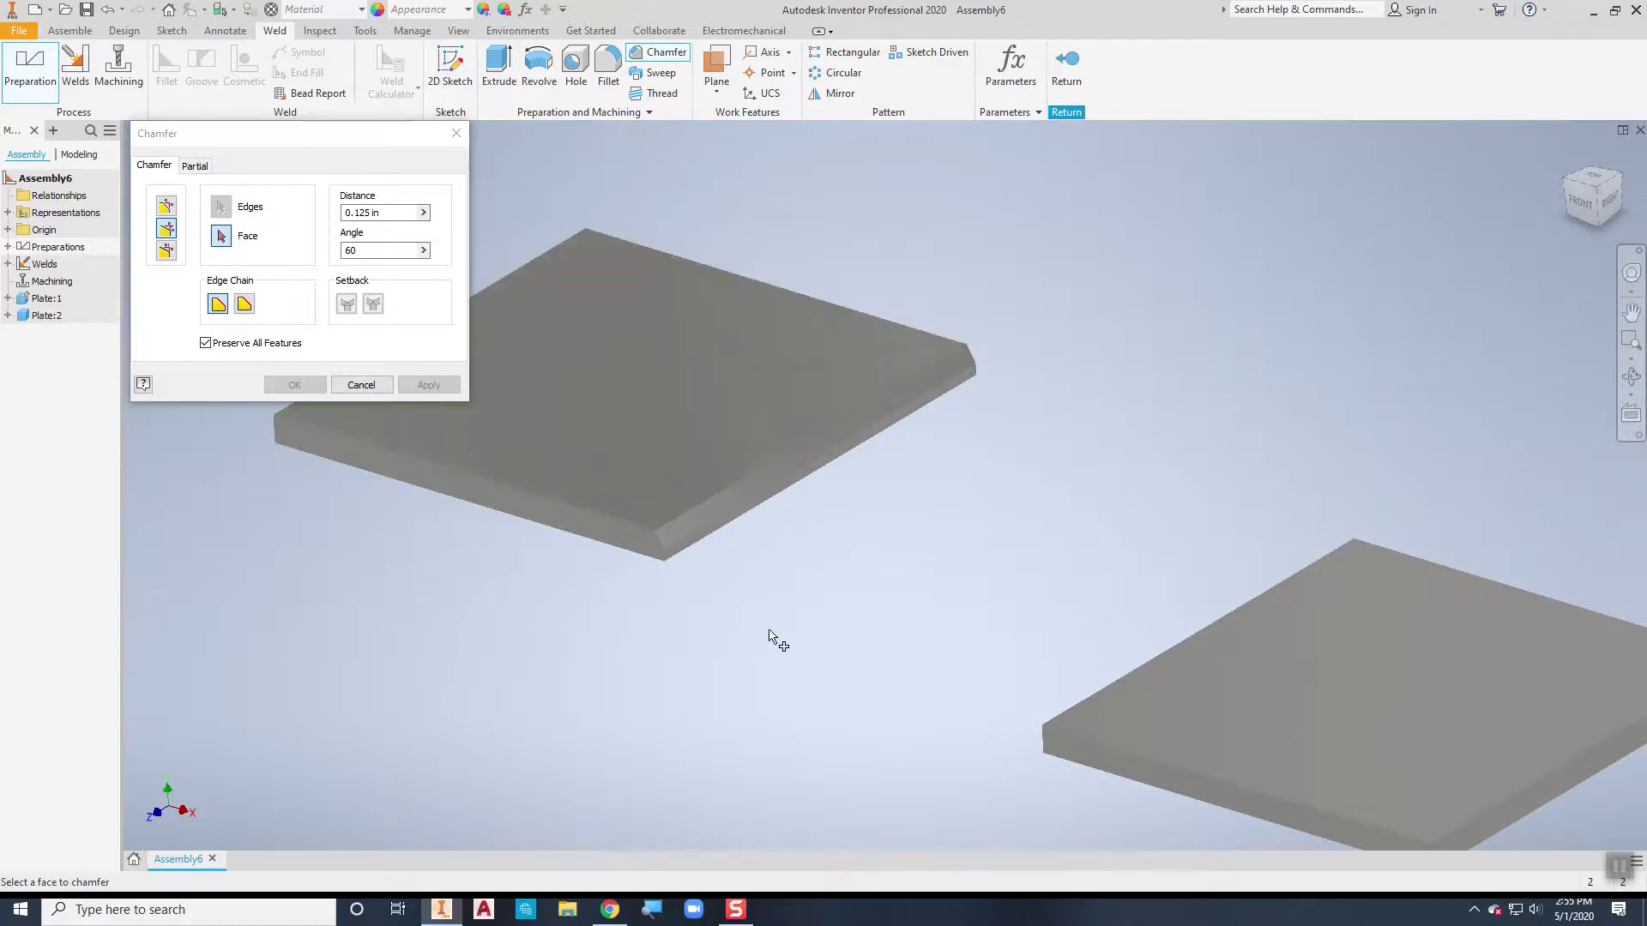
{"action": "scroll", "coordinate": [771, 639], "scroll_direction": "up", "scroll_amount": 4}
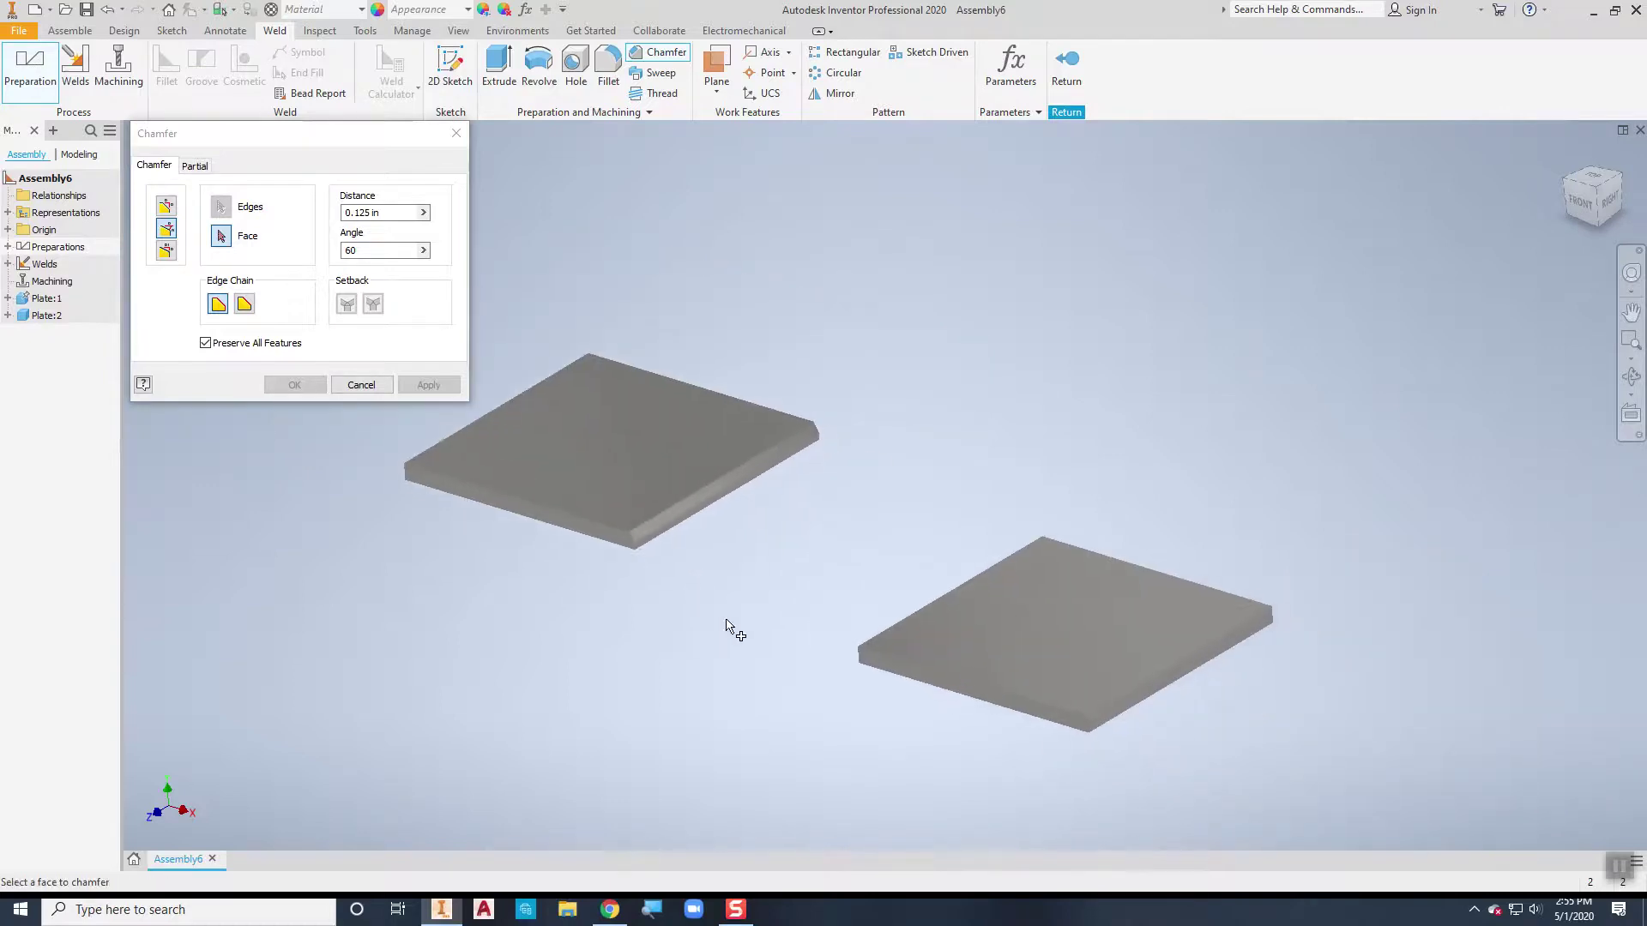
{"action": "scroll", "coordinate": [978, 636], "scroll_direction": "down", "scroll_amount": 3}
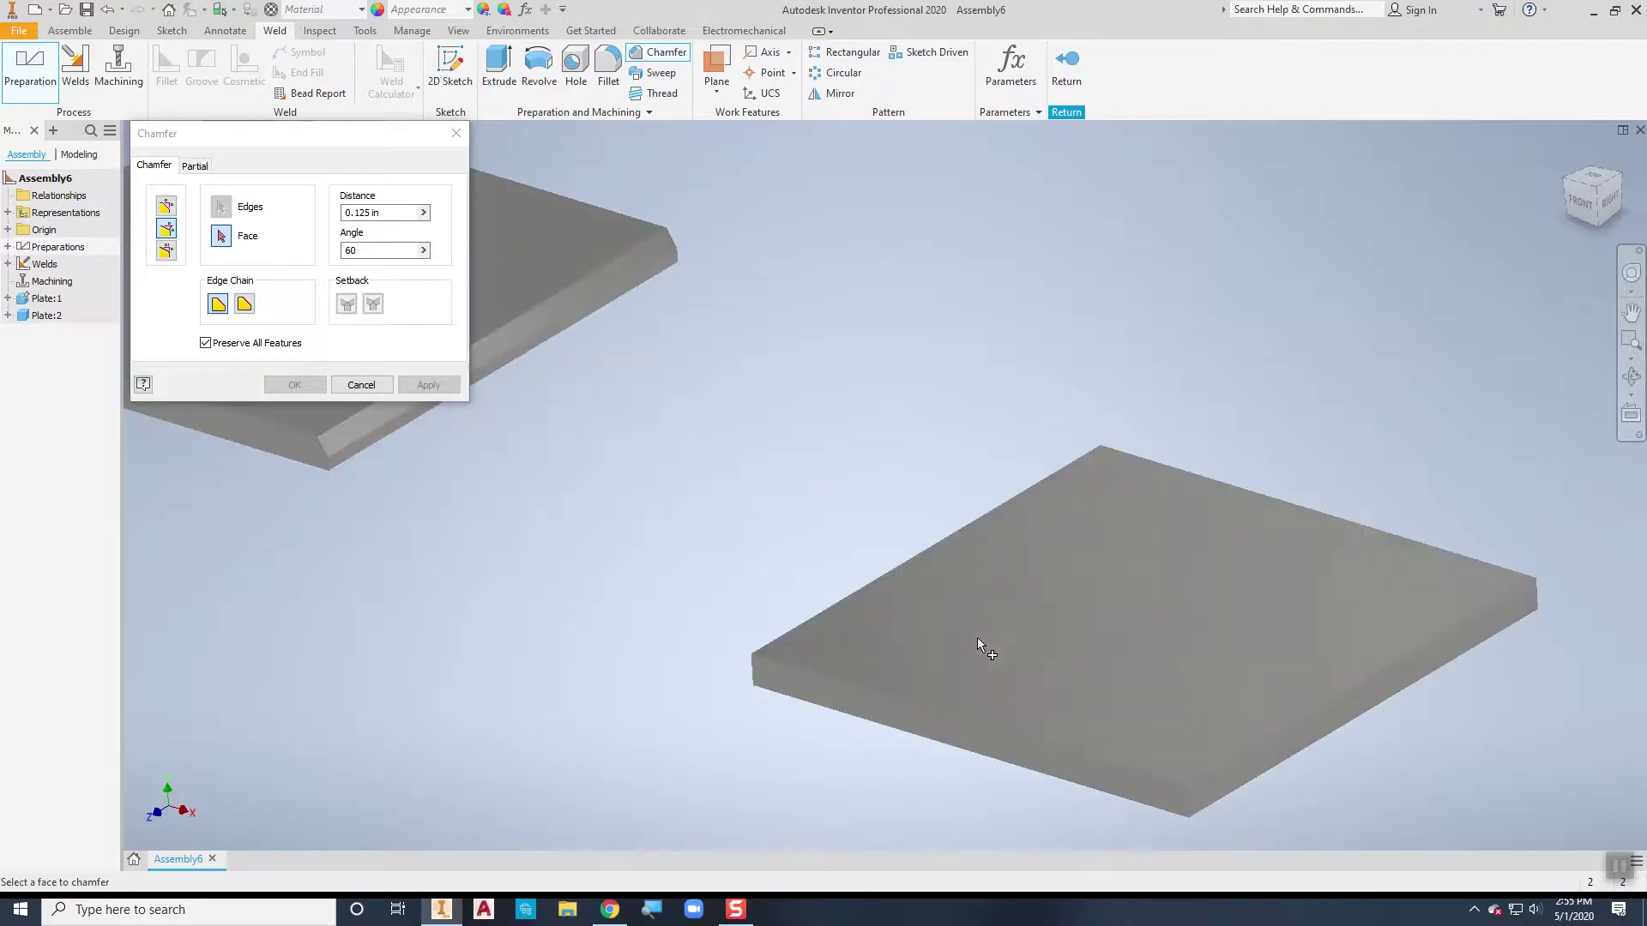
{"action": "scroll", "coordinate": [530, 526], "scroll_direction": "down", "scroll_amount": 3}
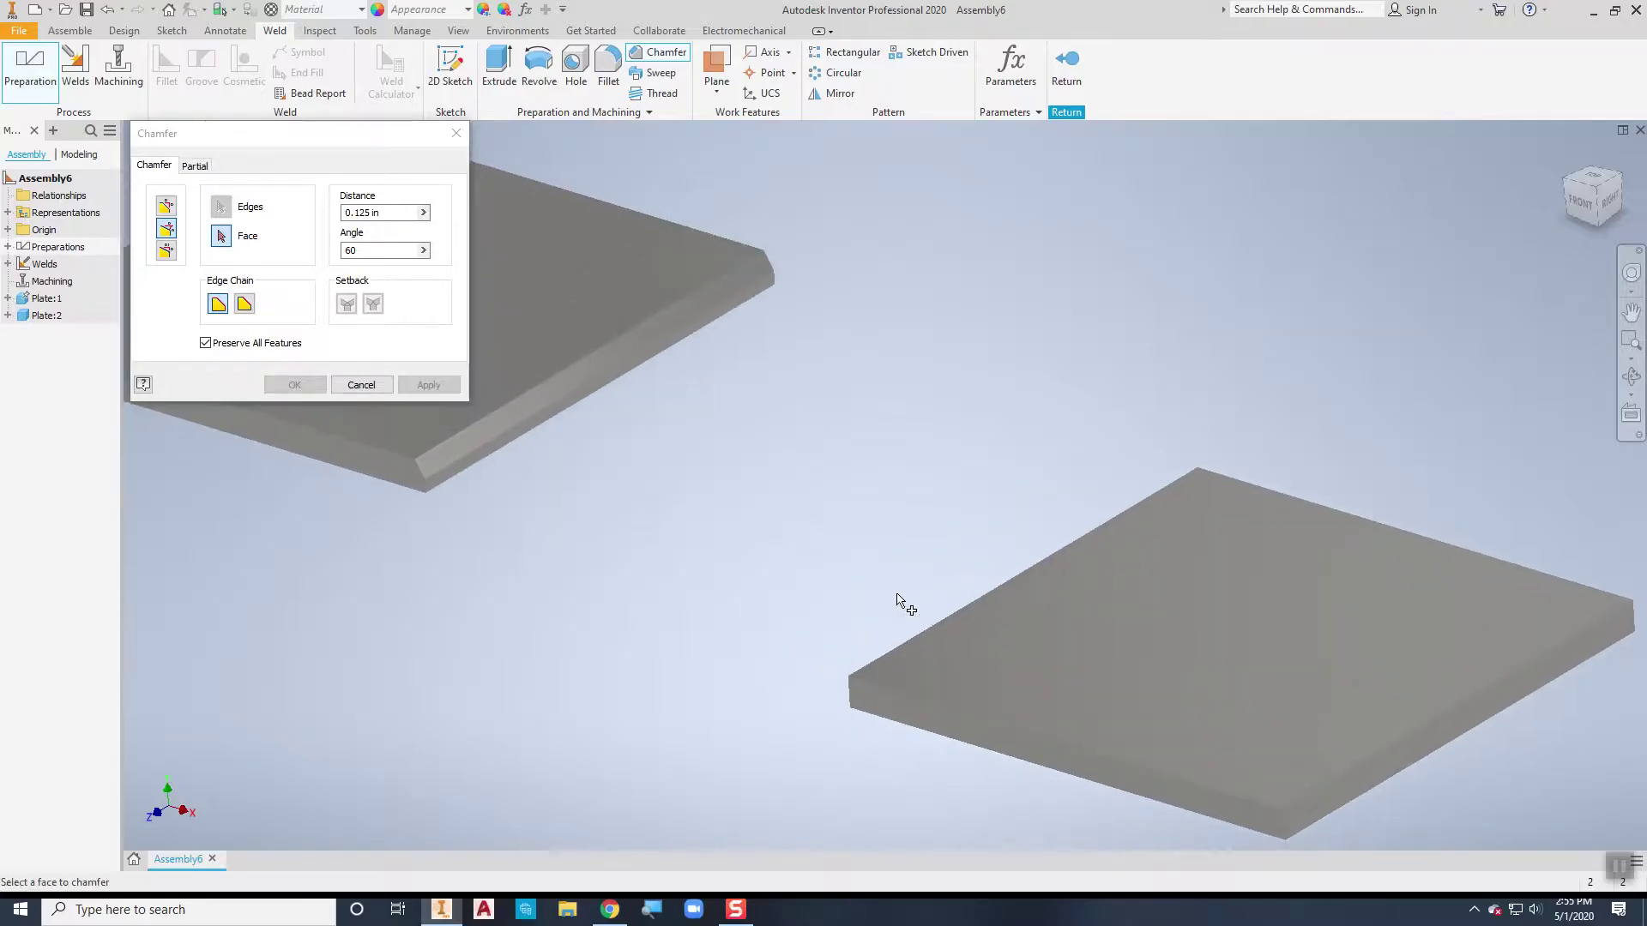
{"action": "left_click", "coordinate": [964, 640]}
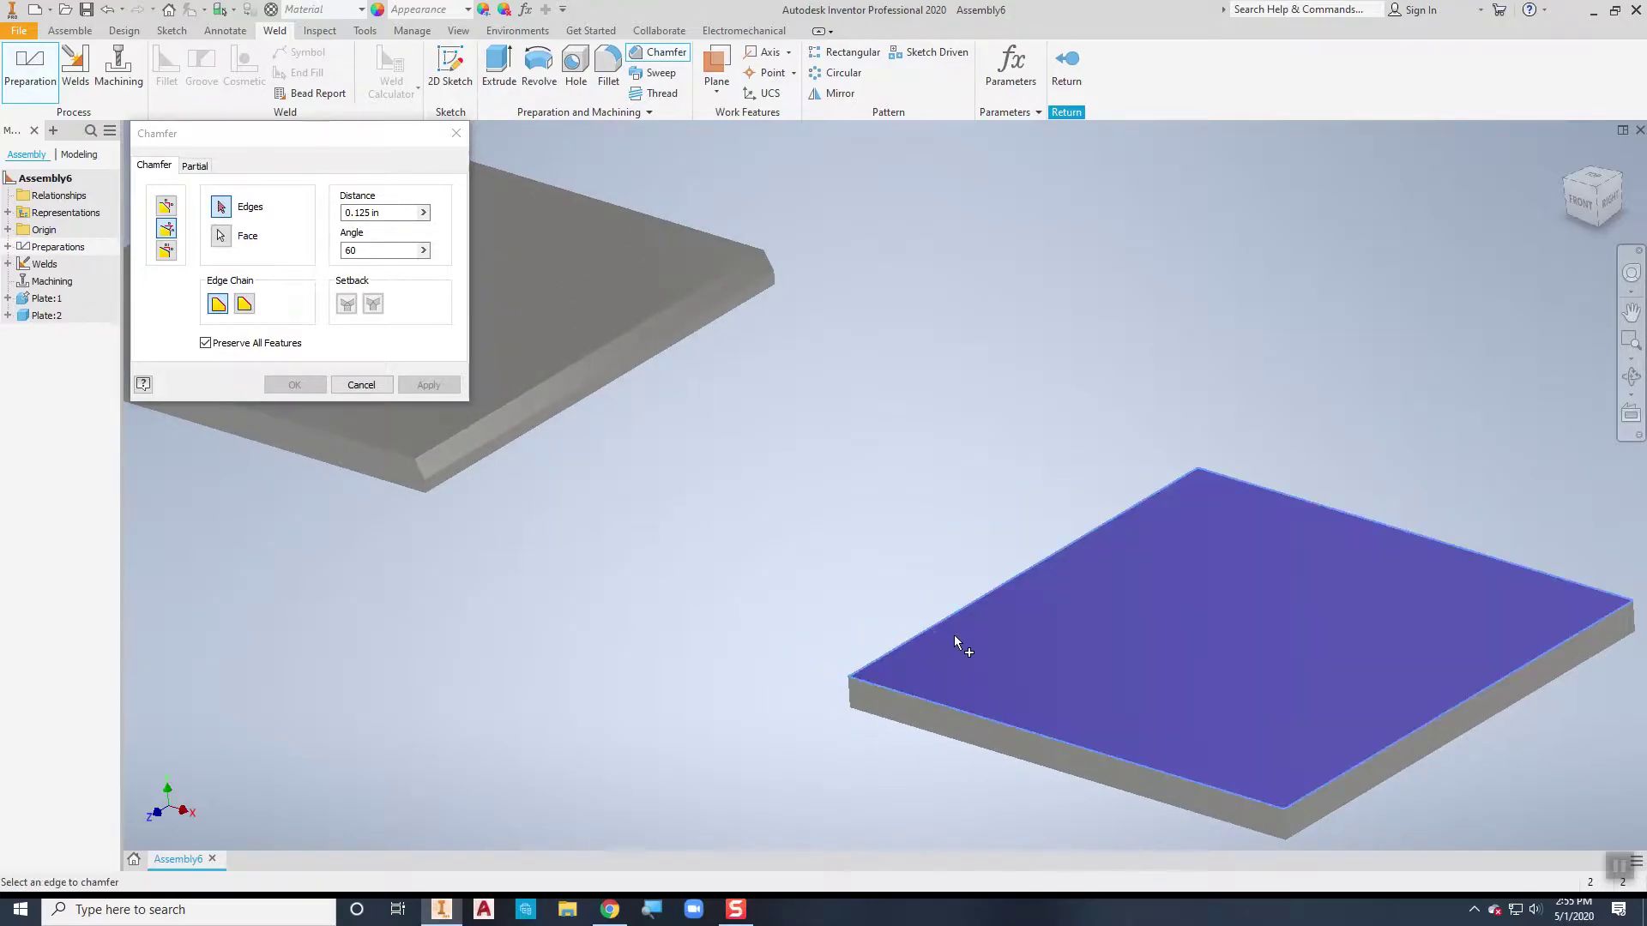
{"action": "left_click", "coordinate": [926, 630]}
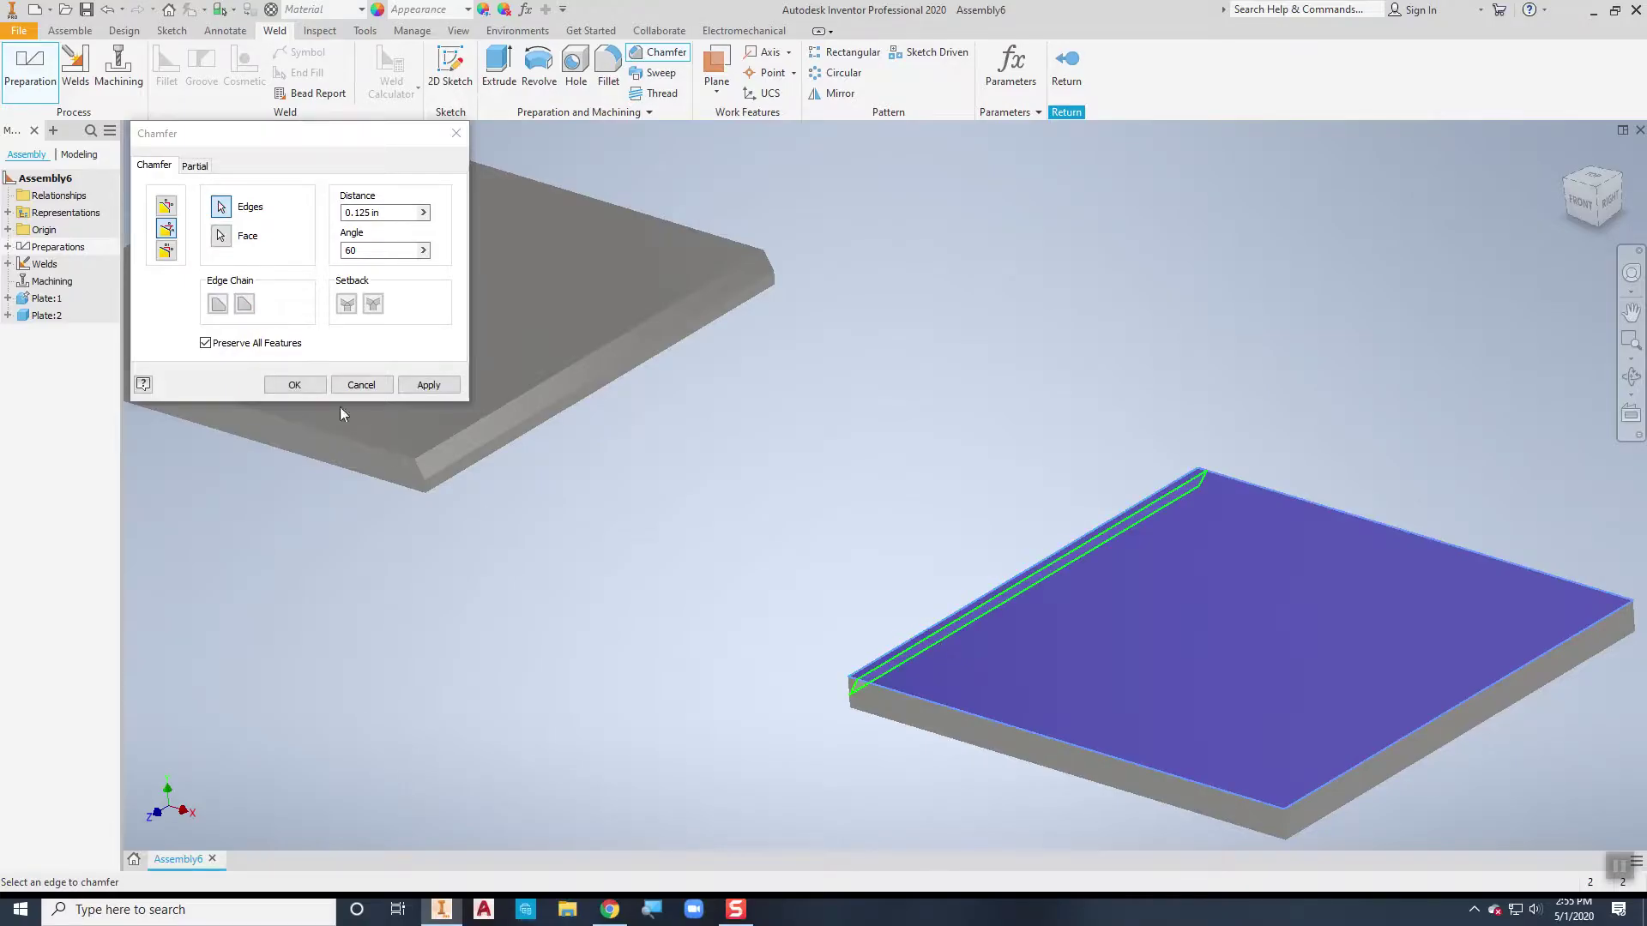
{"action": "left_click", "coordinate": [293, 384]}
{"action": "scroll", "coordinate": [527, 523], "scroll_direction": "down", "scroll_amount": 3}
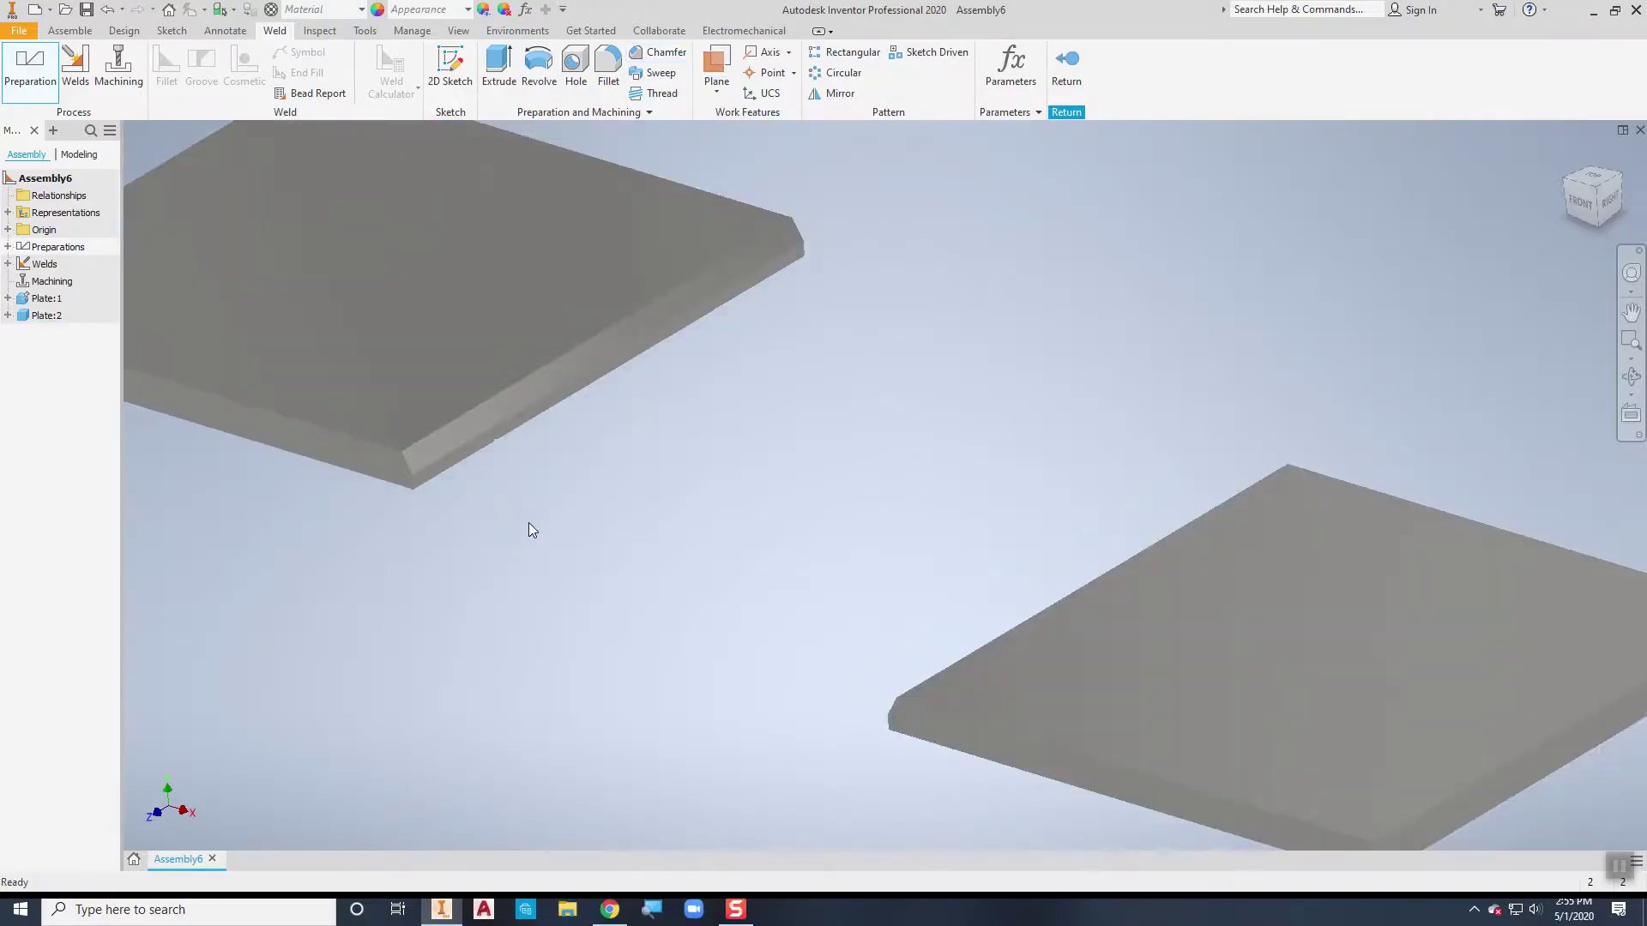
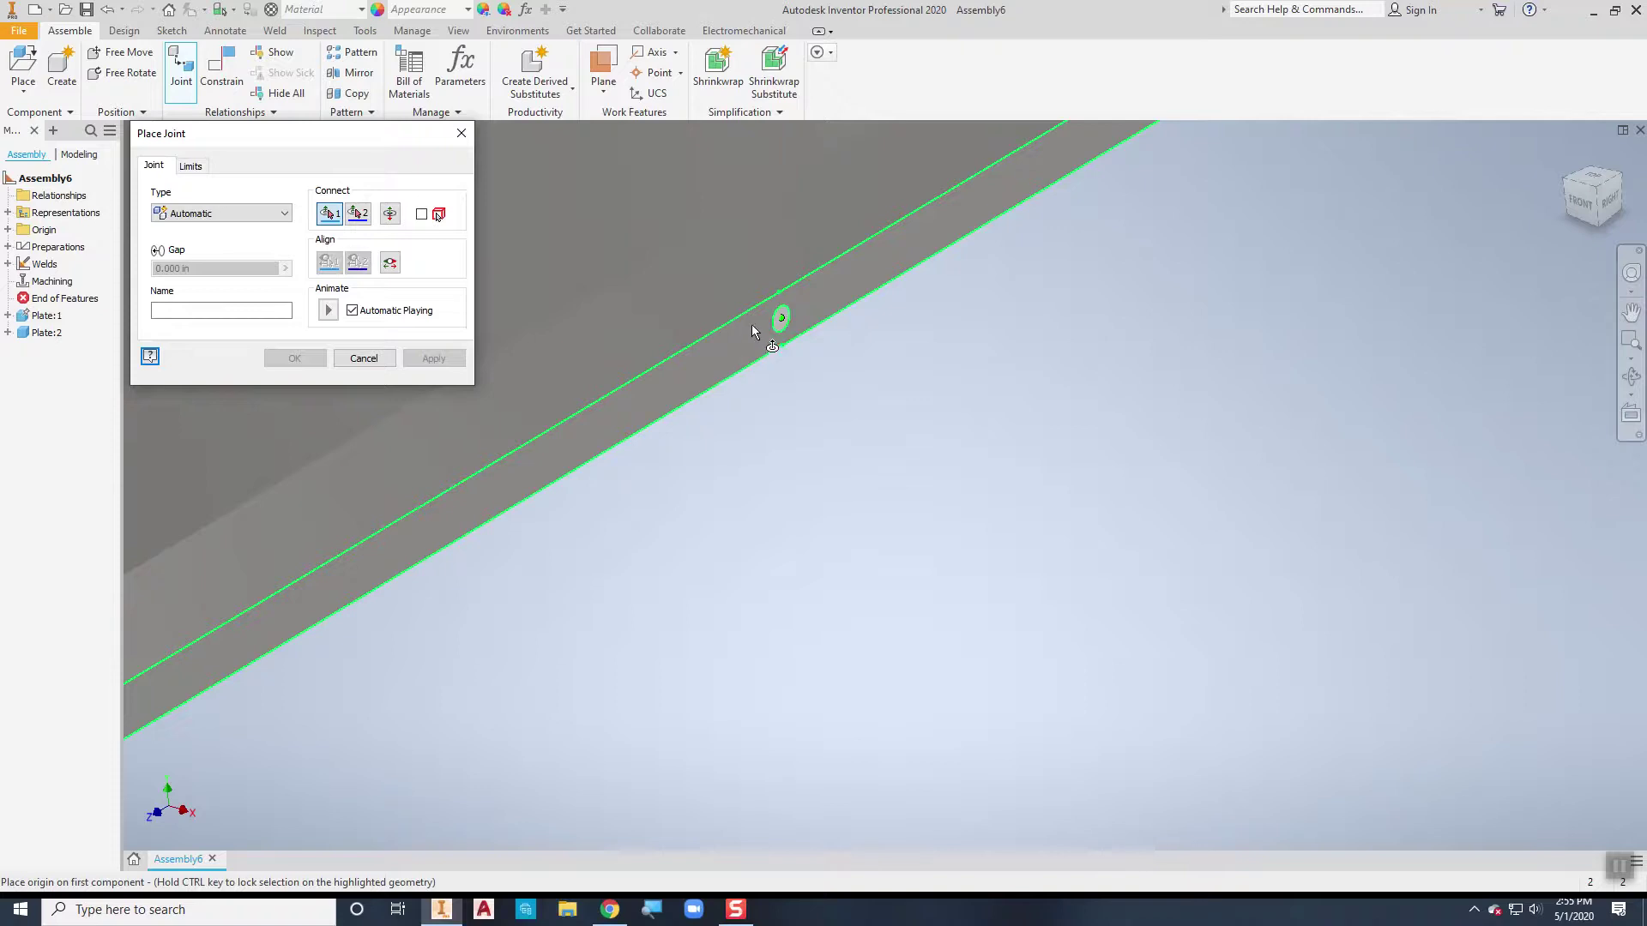
{"action": "left_click", "coordinate": [834, 311]}
{"action": "scroll", "coordinate": [841, 316], "scroll_direction": "down", "scroll_amount": 1}
{"action": "scroll", "coordinate": [896, 367], "scroll_direction": "down", "scroll_amount": 3}
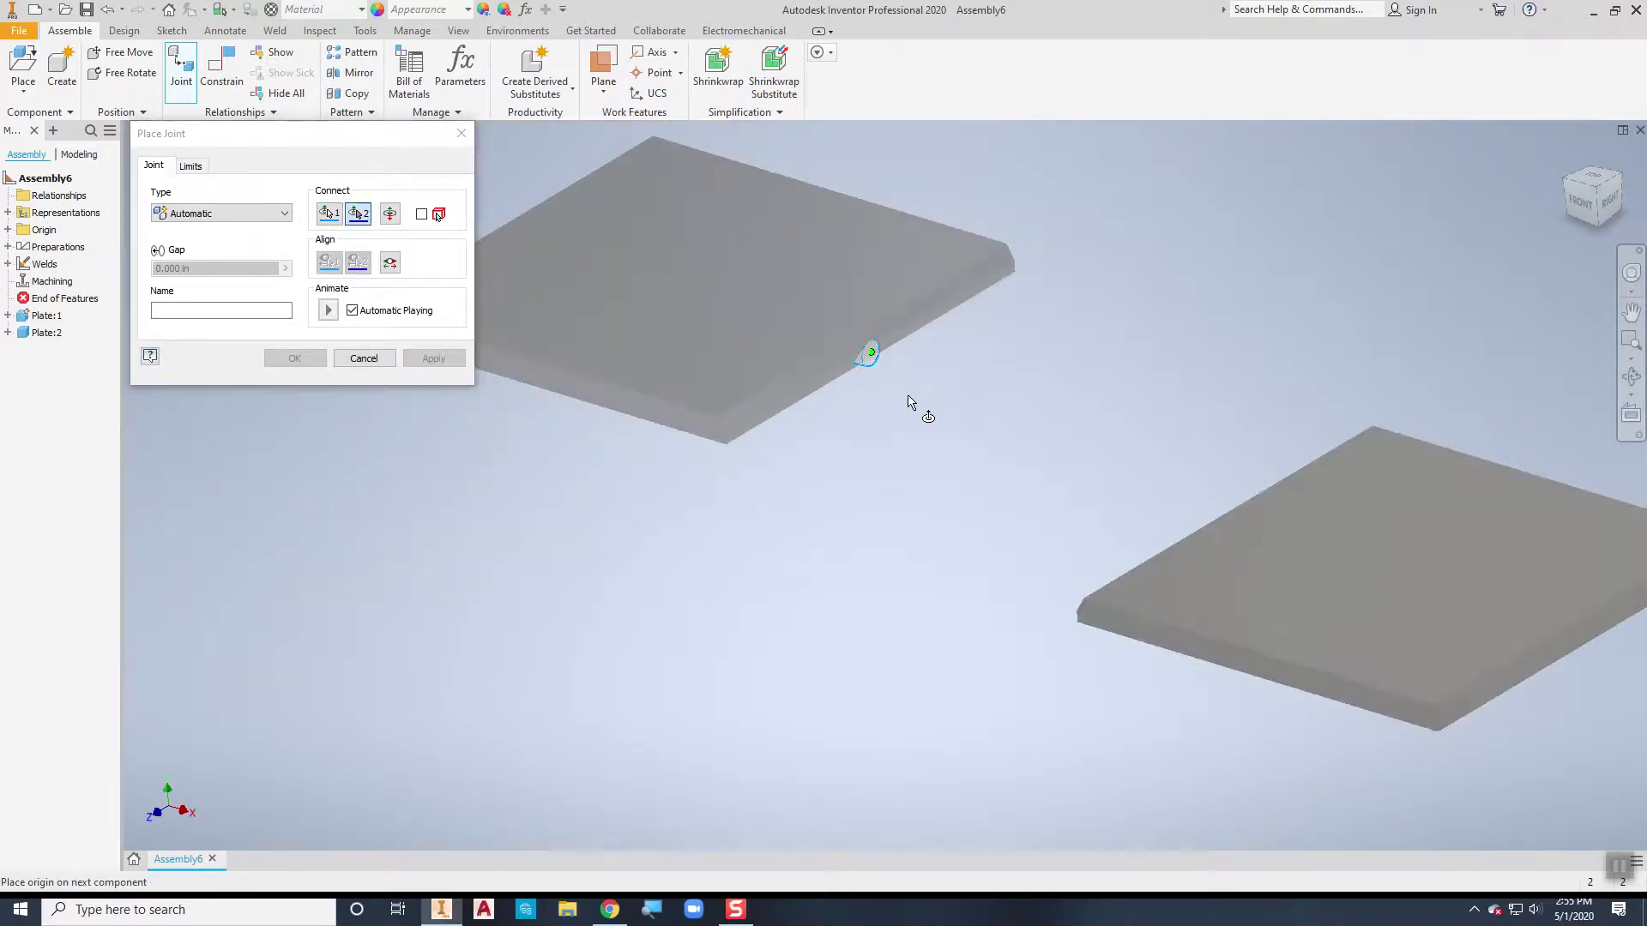
{"action": "middle_click_drag", "start_coordinate": [919, 430], "coordinate": [1055, 460], "text": "shift"}
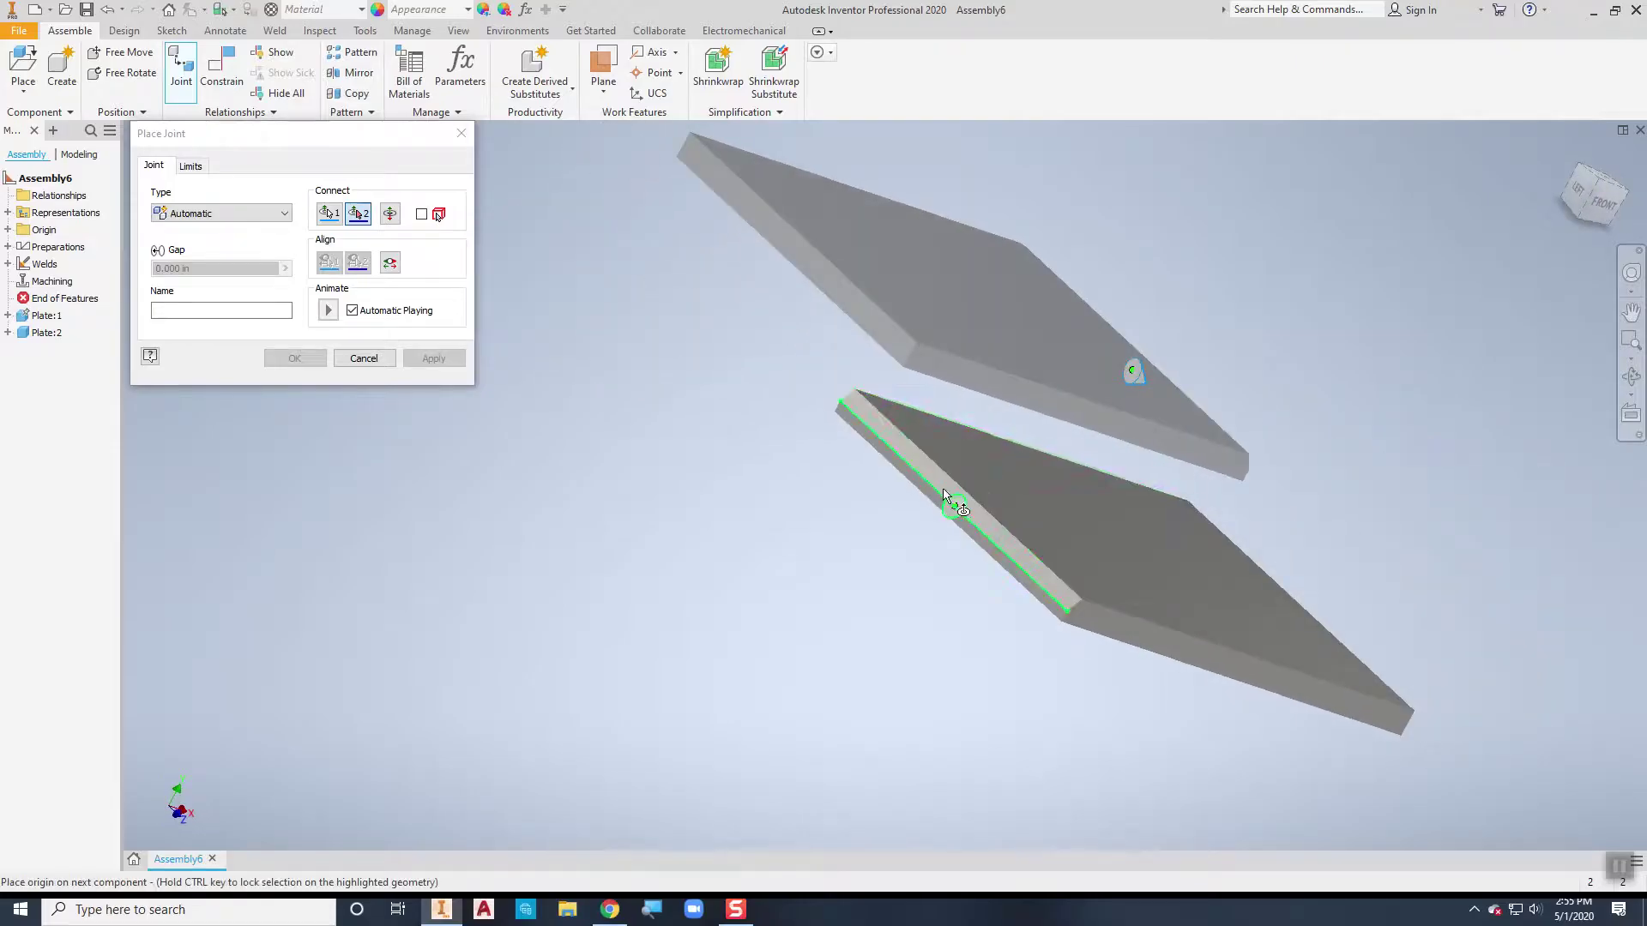
{"action": "left_click", "coordinate": [944, 496]}
{"action": "scroll", "coordinate": [949, 537], "scroll_direction": "up", "scroll_amount": 5}
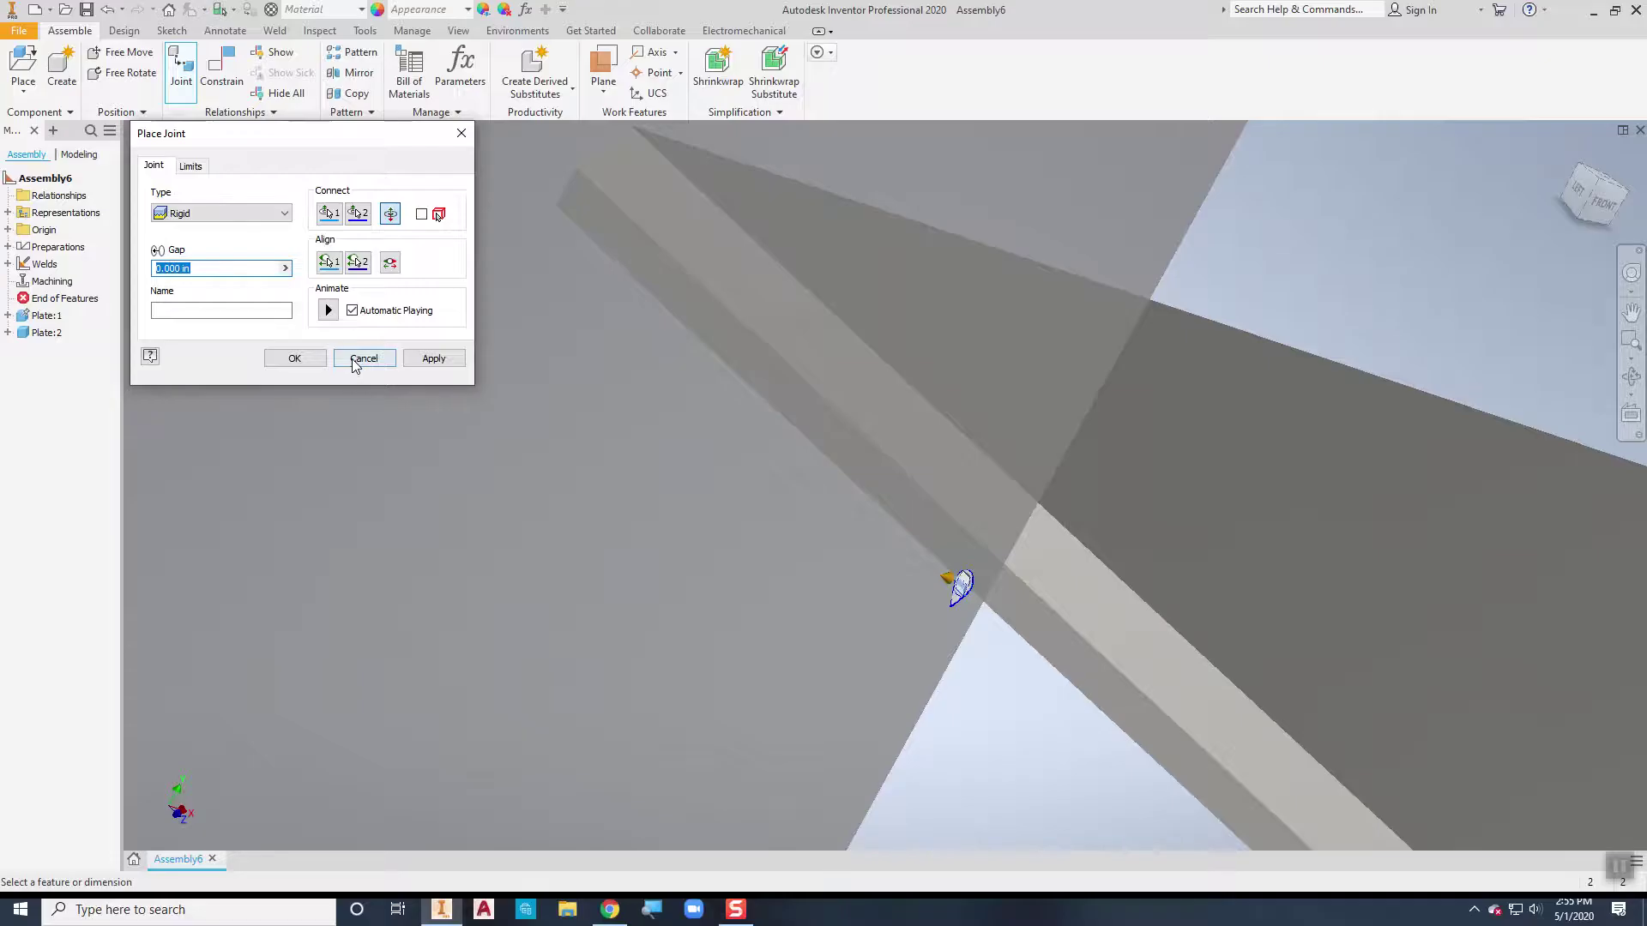
{"action": "left_click", "coordinate": [356, 360]}
- Start a joint connecting the center of the flat face below the first plate's chamfer to the matching face center on the second plate
{"action": "scroll", "coordinate": [486, 299], "scroll_direction": "down", "scroll_amount": 5}
{"action": "middle_click_drag", "start_coordinate": [482, 302], "coordinate": [280, 209], "text": "shift"}
{"action": "left_click", "coordinate": [181, 58]}
{"action": "scroll", "coordinate": [779, 446], "scroll_direction": "up", "scroll_amount": 4}
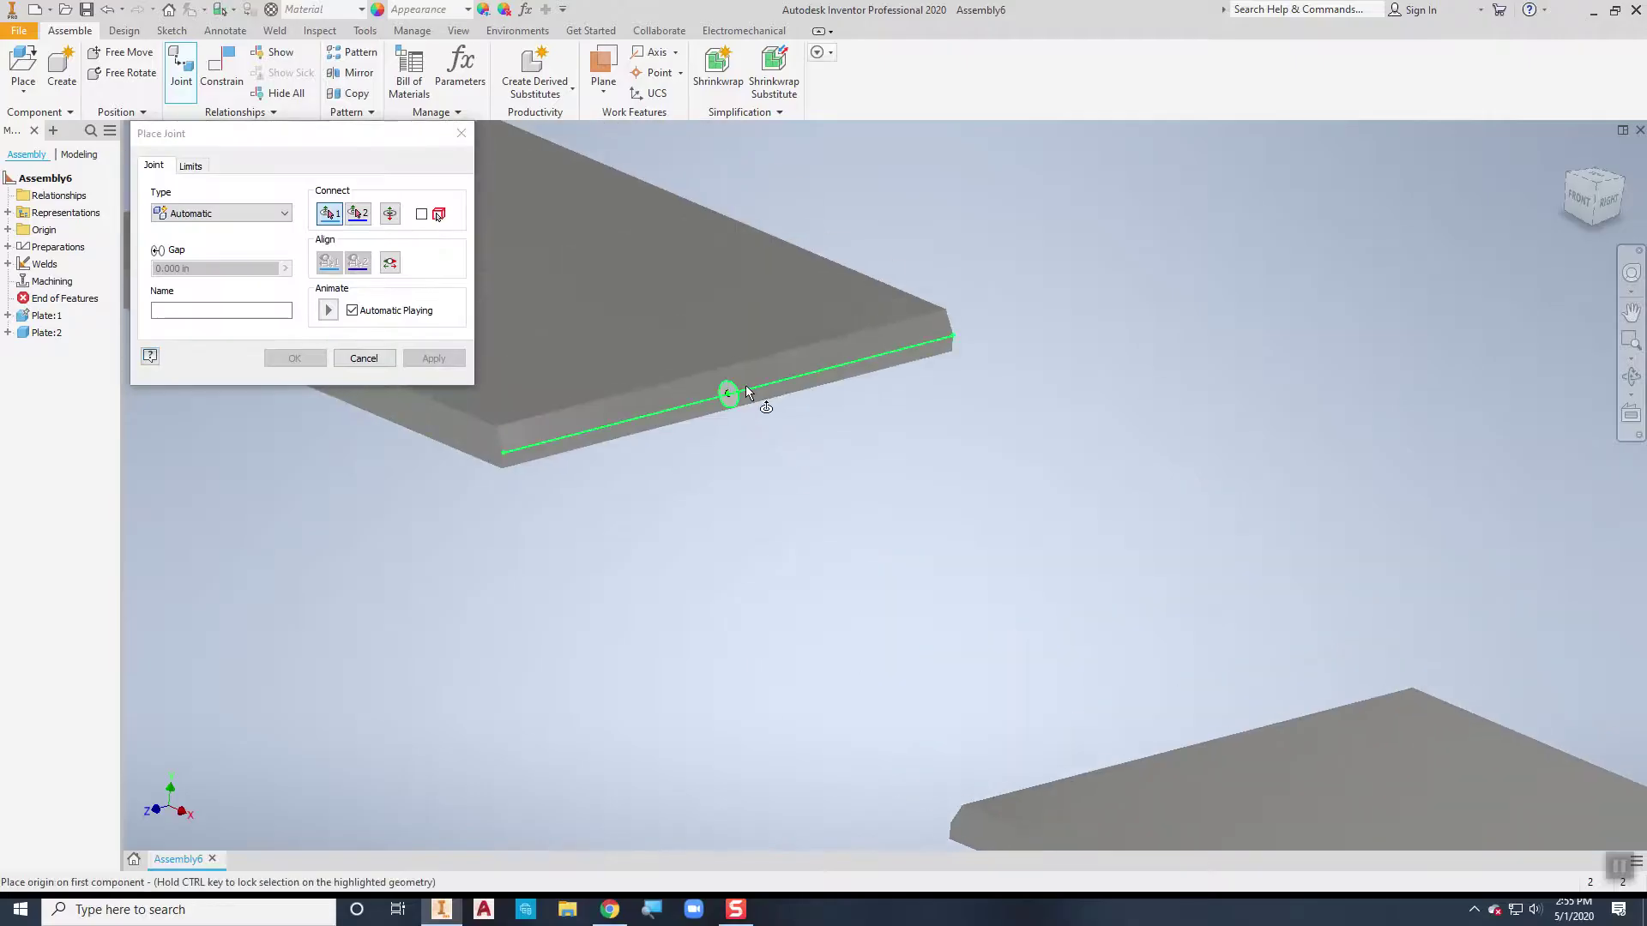
{"action": "scroll", "coordinate": [746, 393], "scroll_direction": "up", "scroll_amount": 3}
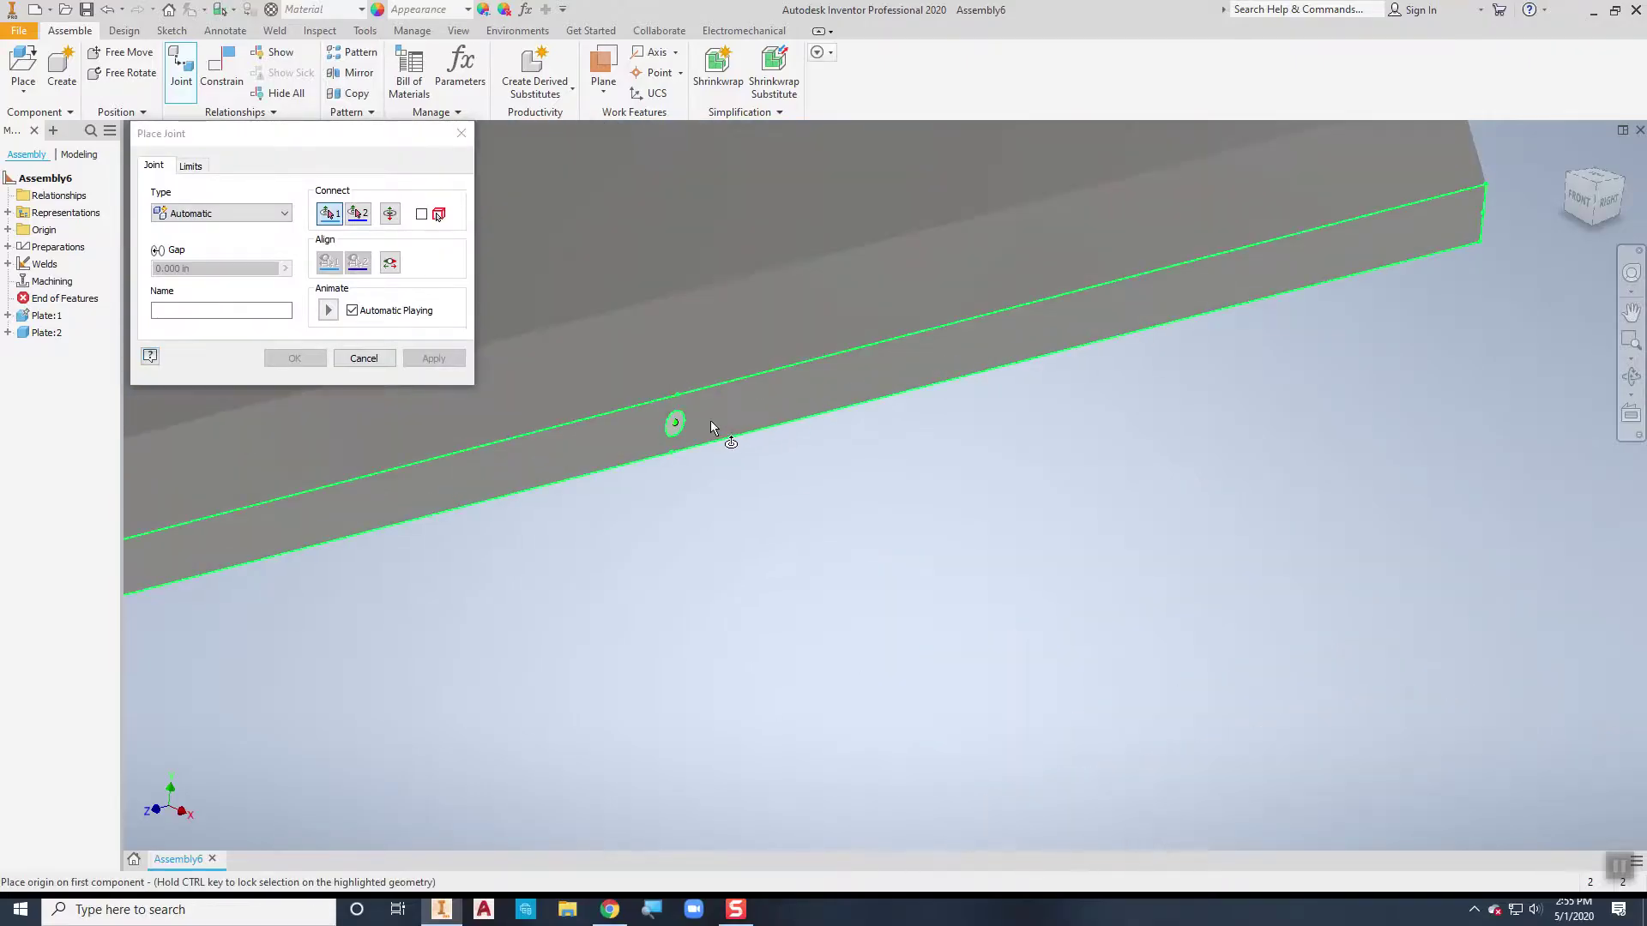
{"action": "left_click", "coordinate": [724, 414]}
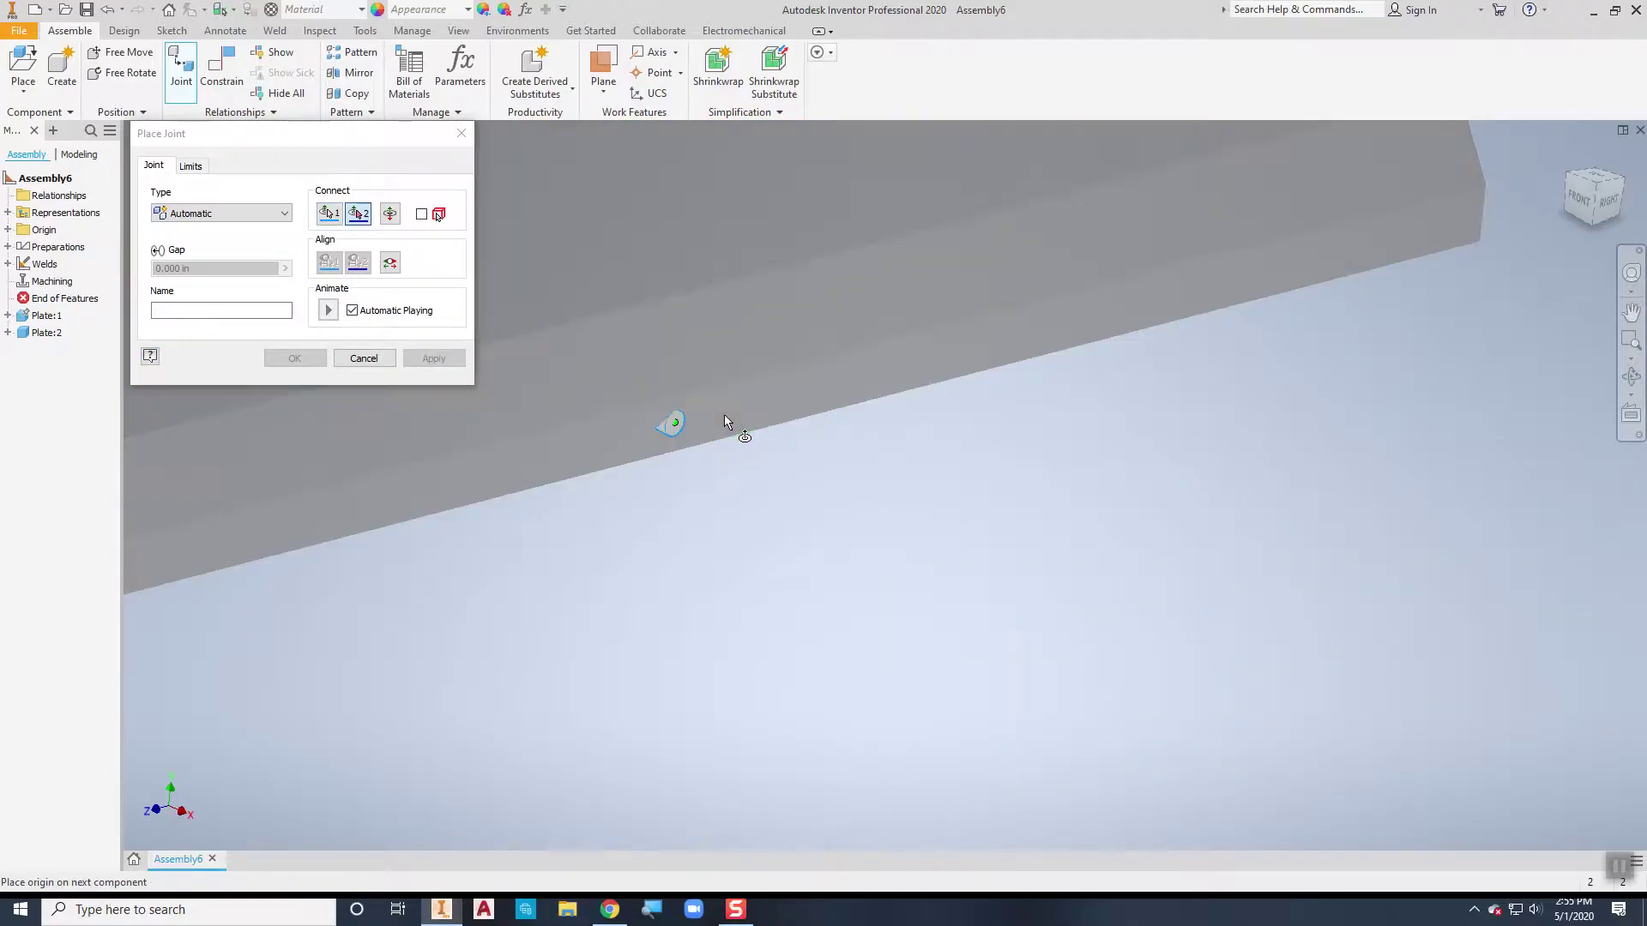
{"action": "scroll", "coordinate": [731, 429], "scroll_direction": "down", "scroll_amount": 5}
{"action": "middle_click_drag", "start_coordinate": [897, 607], "coordinate": [1132, 625], "text": "shift"}
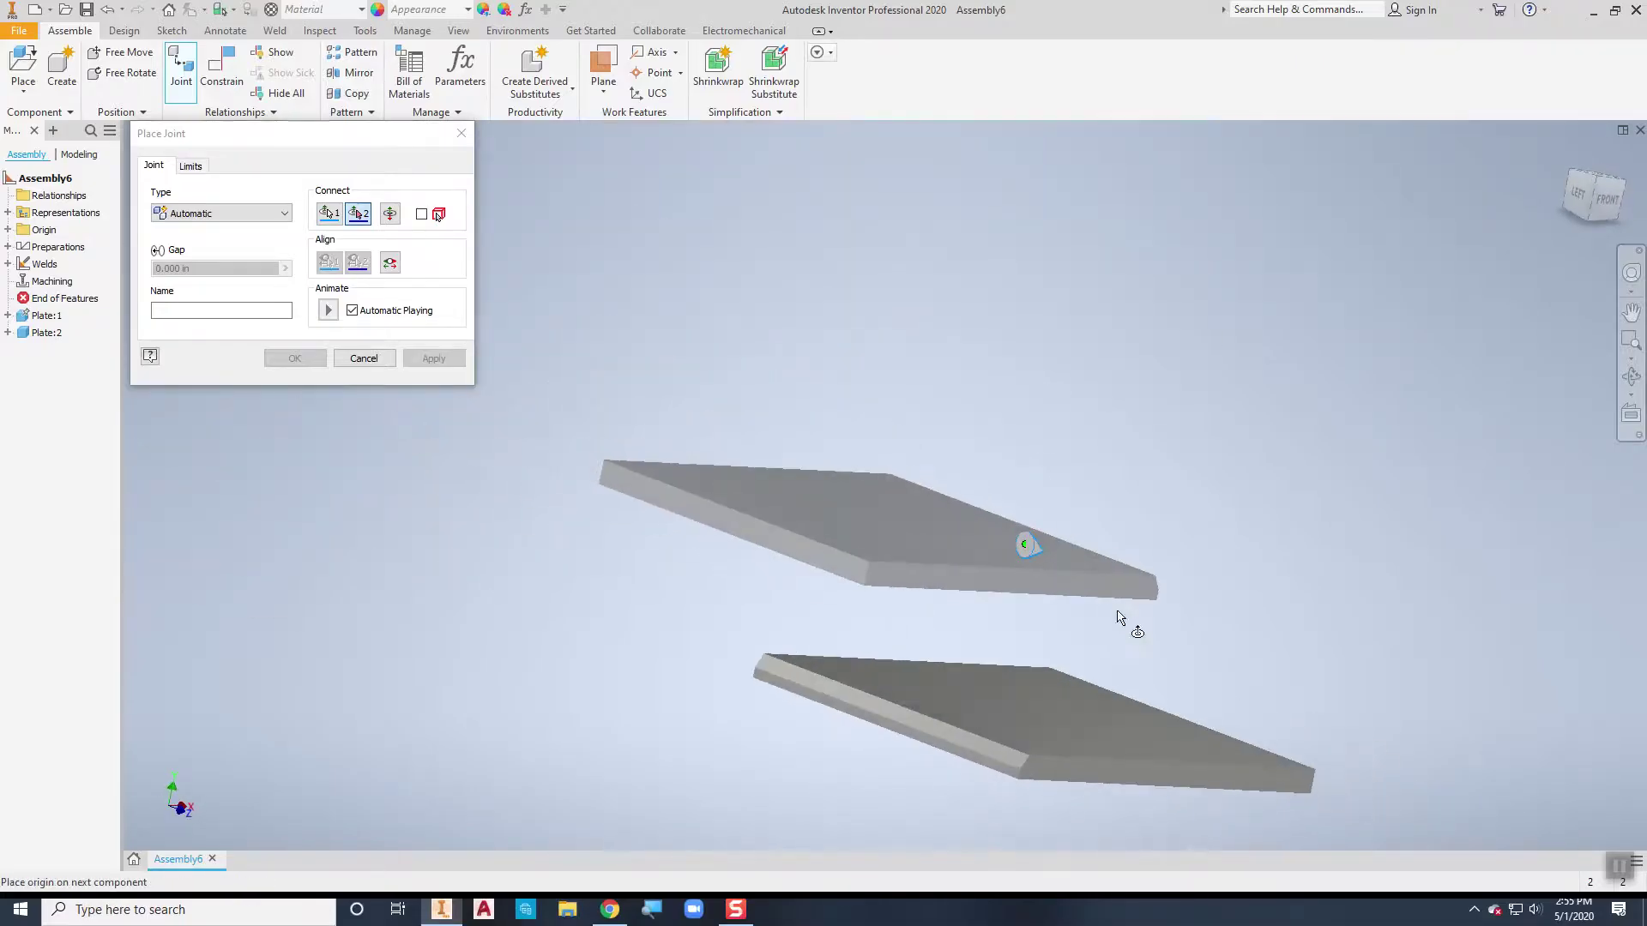
{"action": "scroll", "coordinate": [901, 729], "scroll_direction": "up", "scroll_amount": 6}
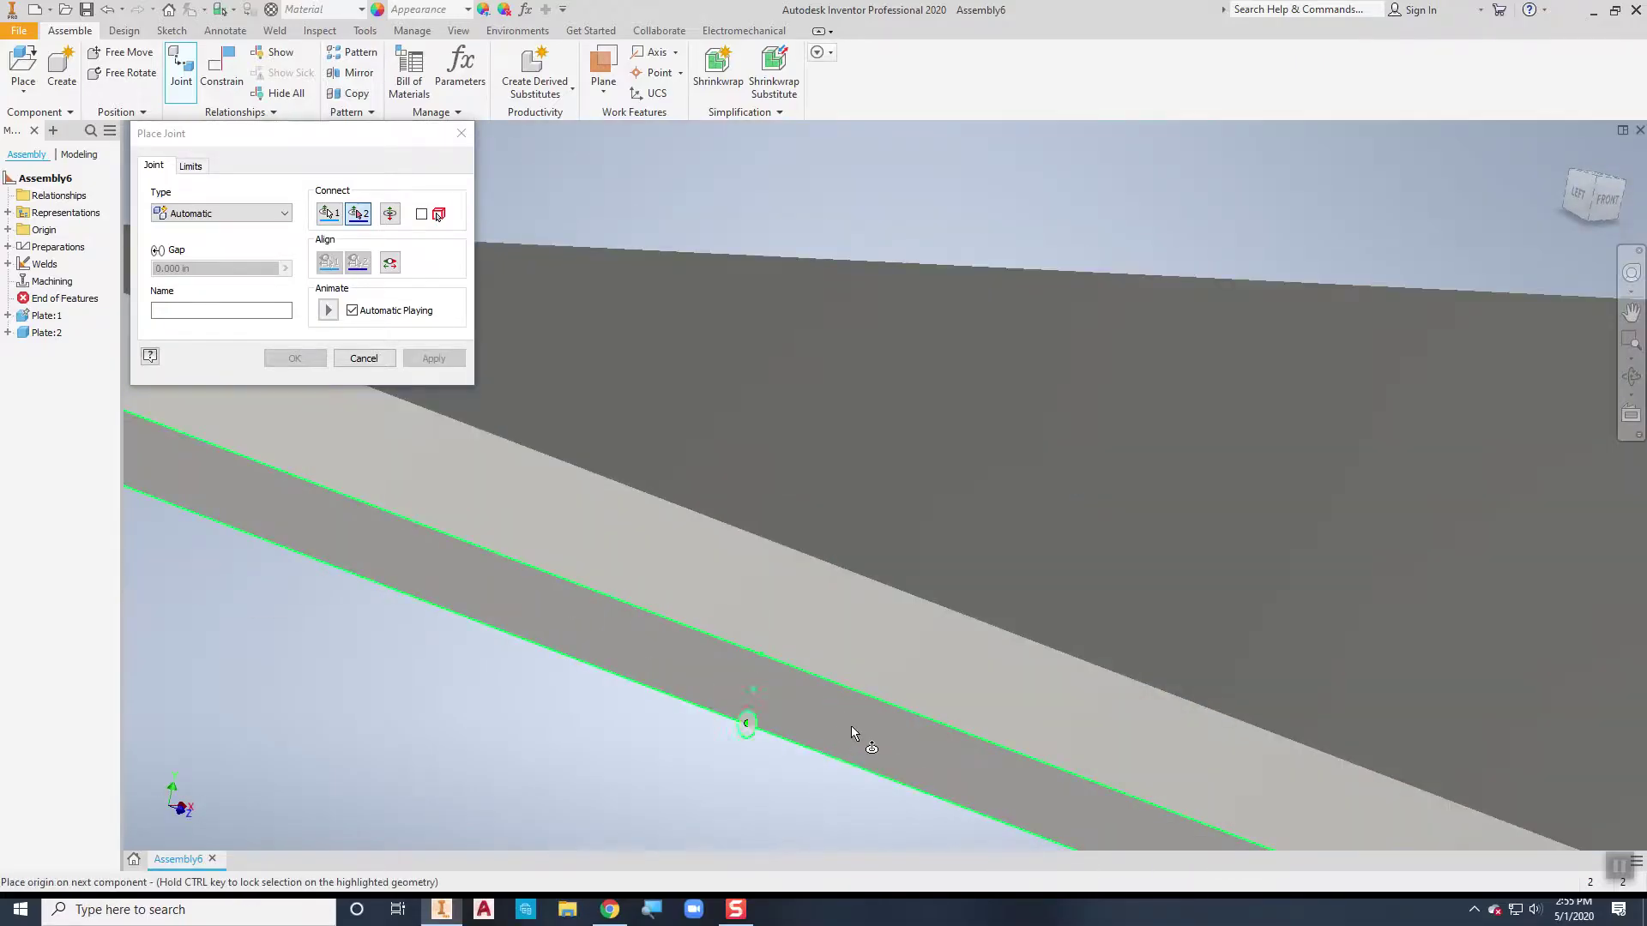
{"action": "left_click", "coordinate": [602, 639]}
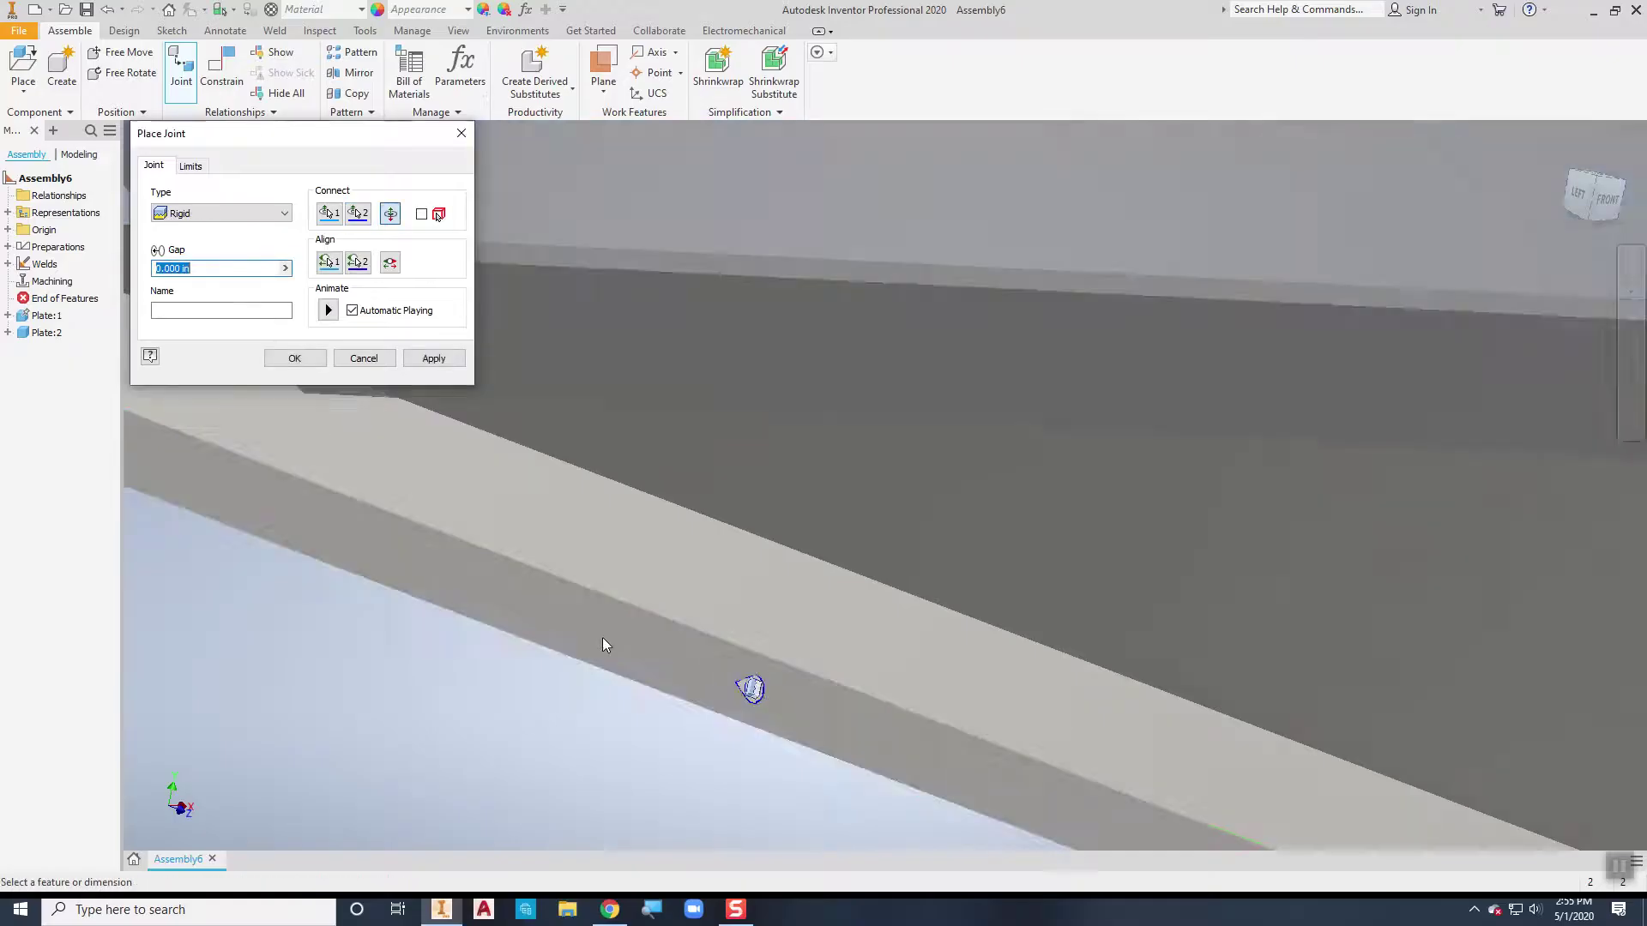
- Align the two plates by picking an alignment face on each, and create the rigid joint
{"action": "scroll", "coordinate": [598, 652], "scroll_direction": "down", "scroll_amount": 8}
{"action": "middle_click_drag", "start_coordinate": [794, 708], "coordinate": [761, 577], "text": "shift"}
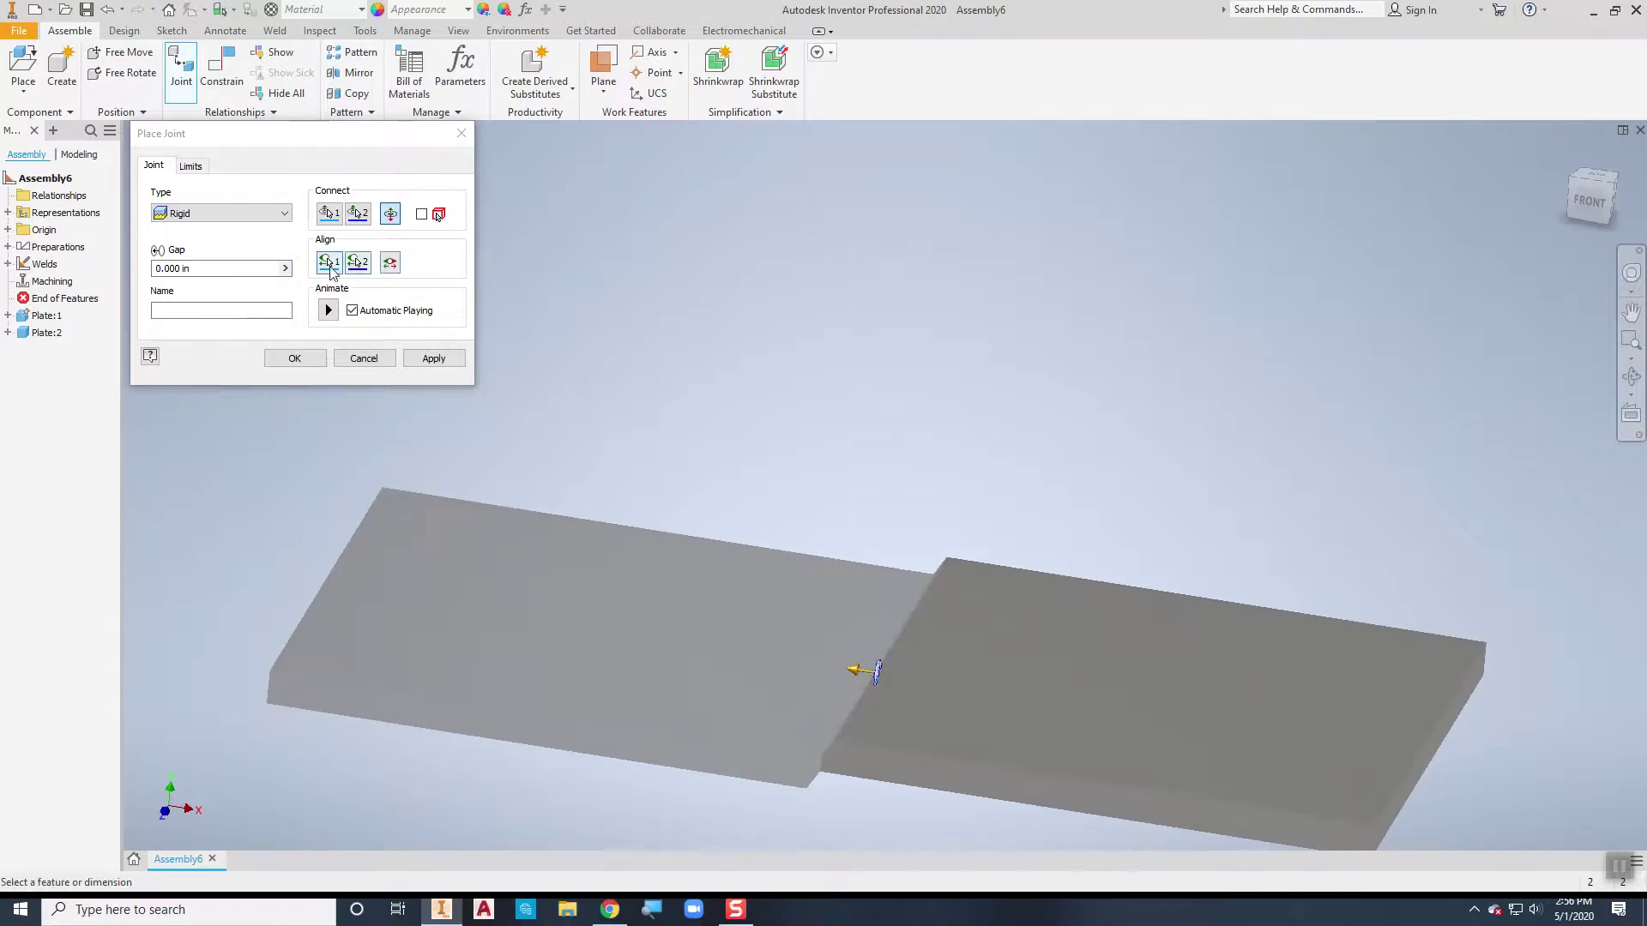
{"action": "left_click", "coordinate": [327, 263]}
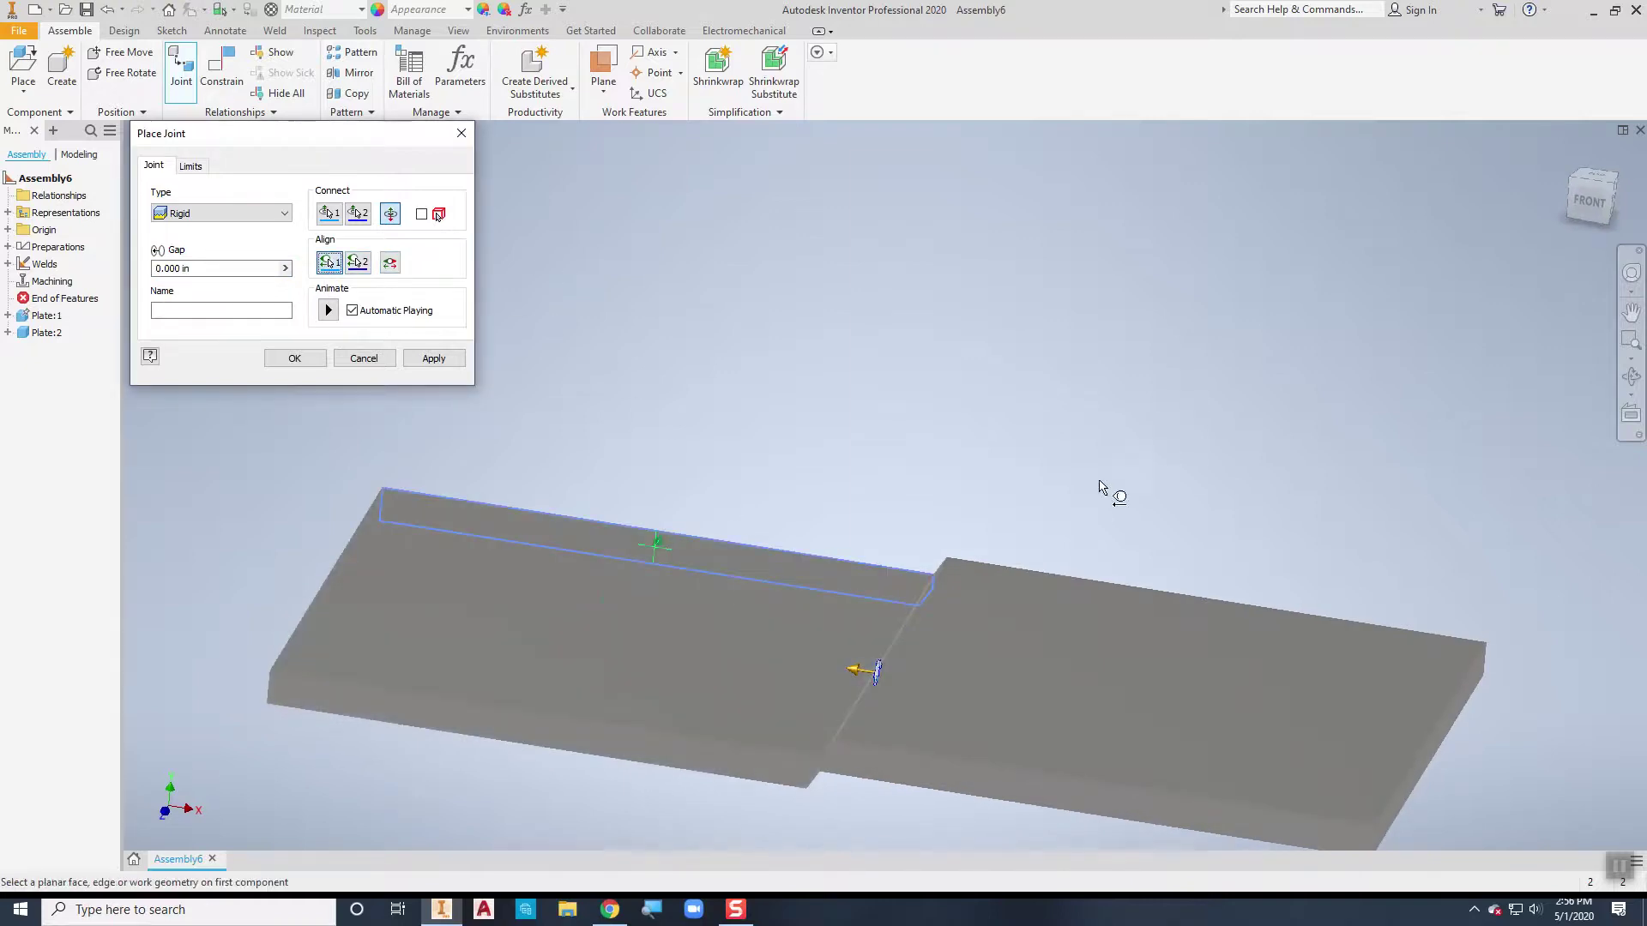
{"action": "left_click", "coordinate": [661, 764]}
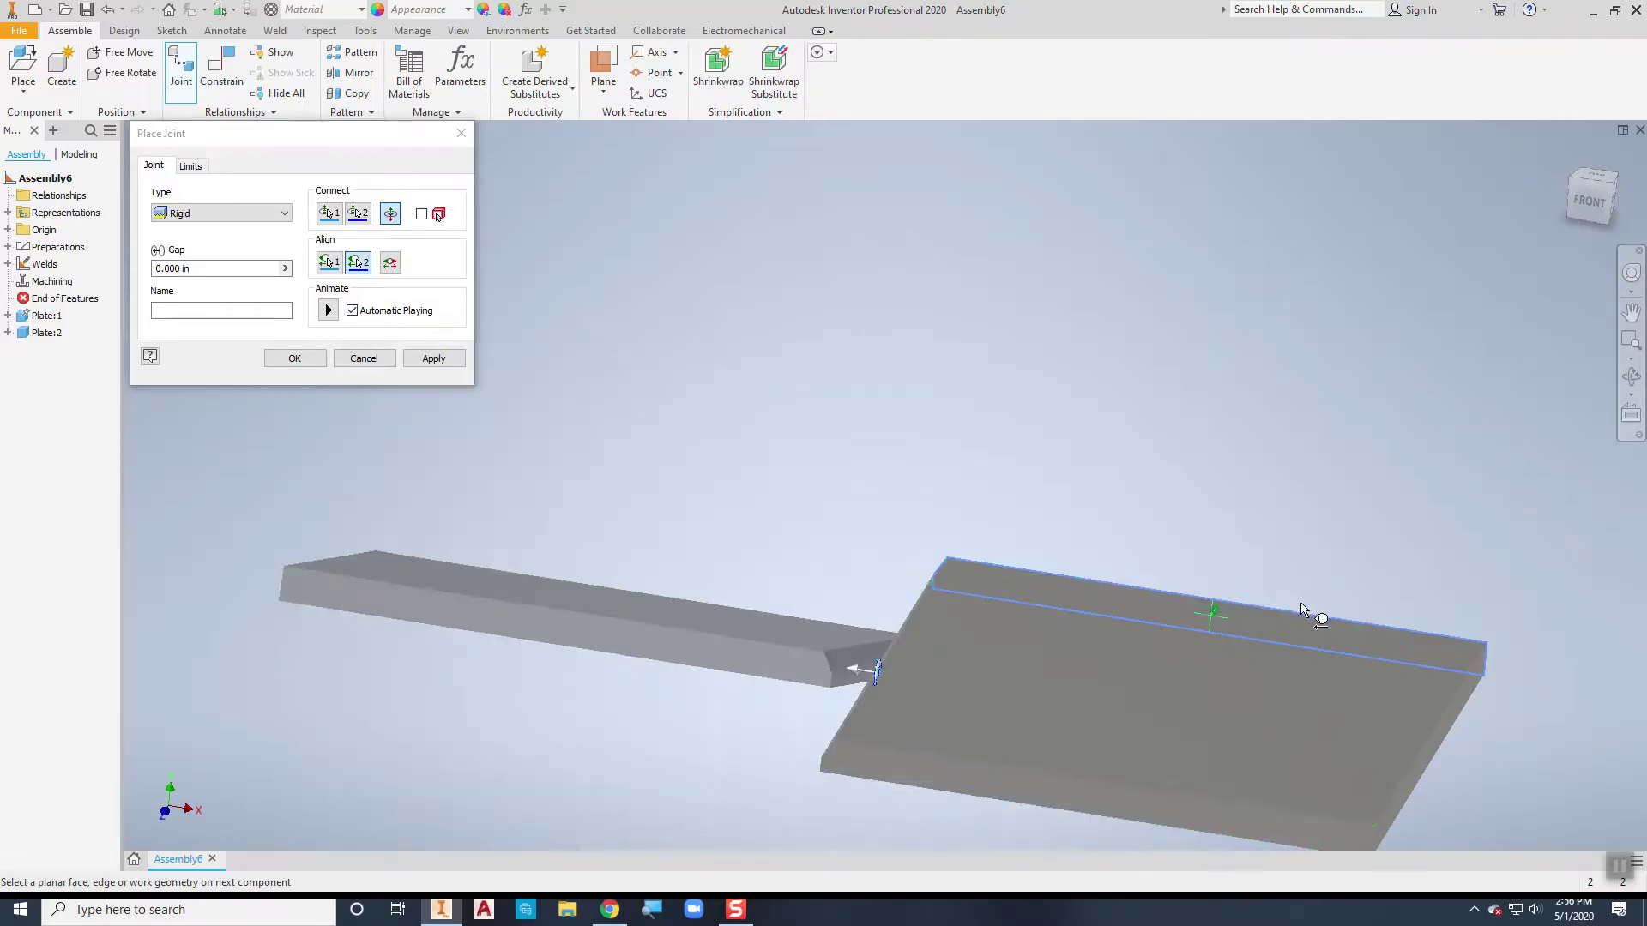
{"action": "middle_click_drag", "start_coordinate": [1443, 572], "coordinate": [1167, 600], "text": "shift"}
{"action": "left_click", "coordinate": [1159, 614]}
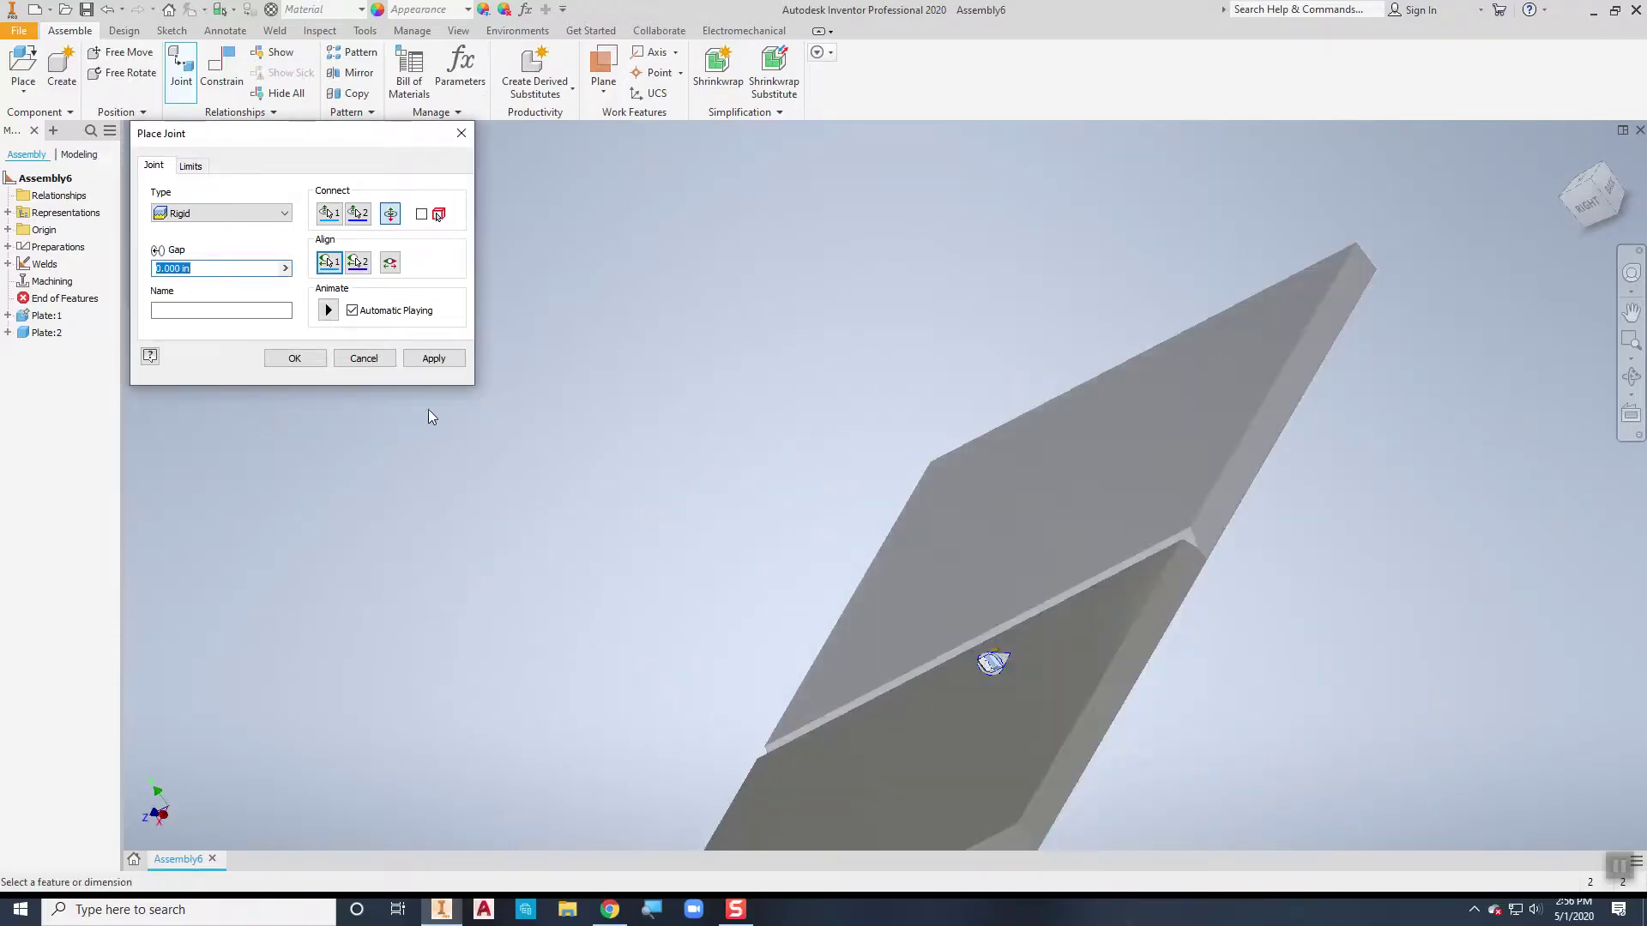
{"action": "left_click", "coordinate": [294, 358]}
- Edit the rigid joint between the two plates and set its gap to 0.0625 in
{"action": "middle_click_drag", "start_coordinate": [666, 589], "coordinate": [978, 546], "text": "shift"}
{"action": "left_click", "coordinate": [935, 450]}
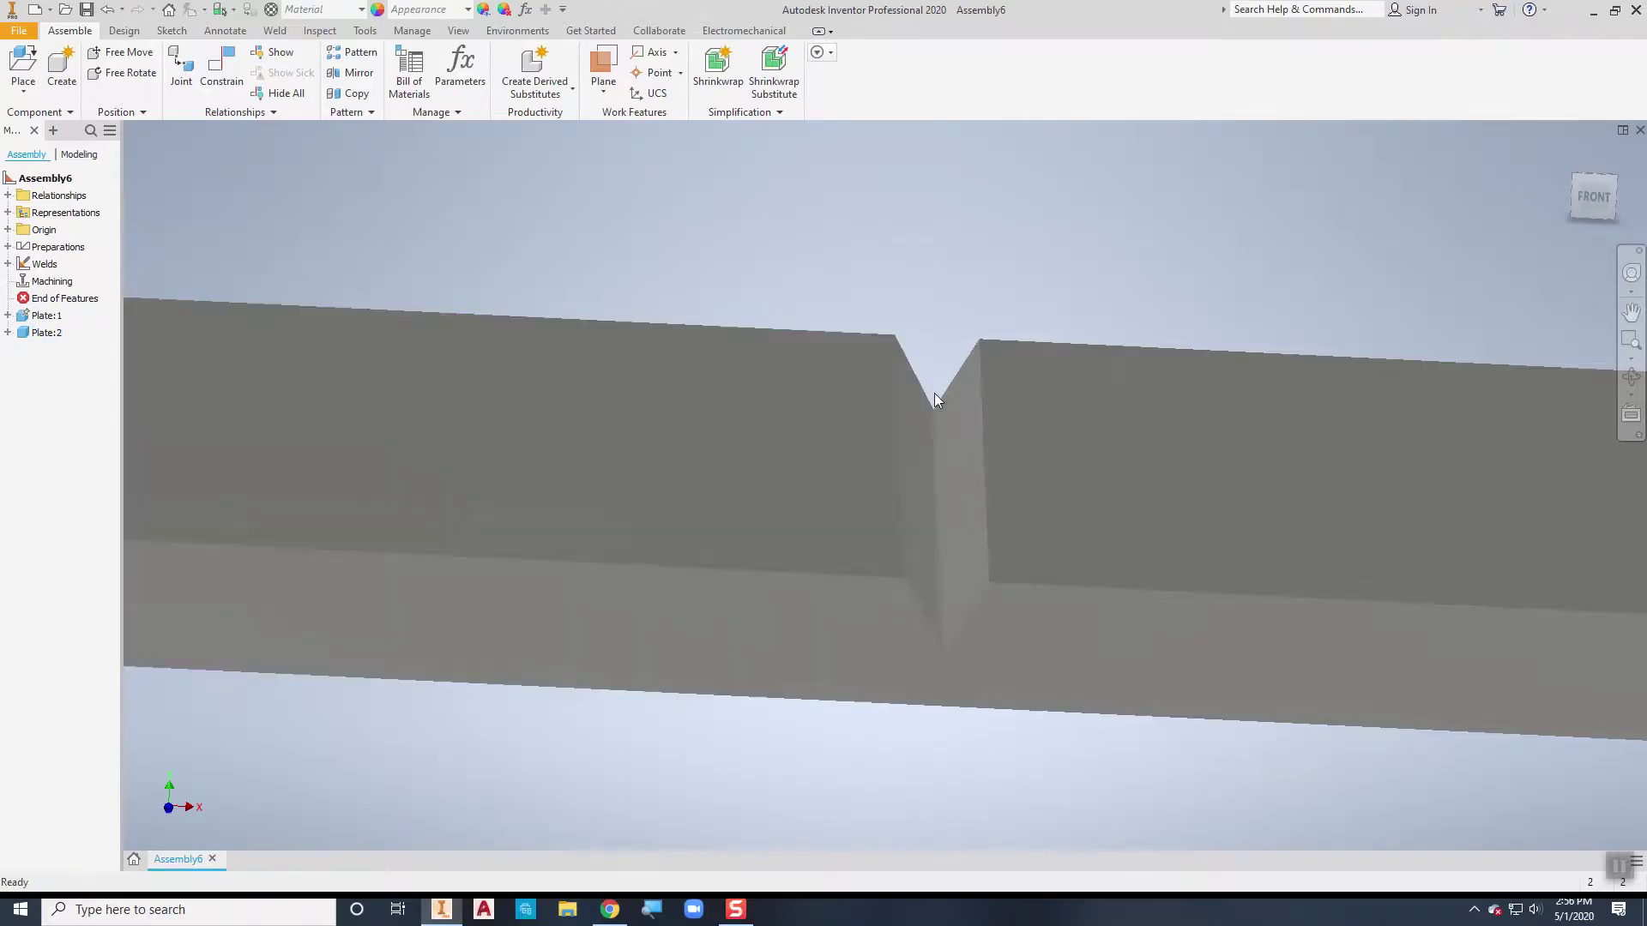
{"action": "middle_click_drag", "start_coordinate": [882, 328], "coordinate": [845, 334], "text": "shift"}
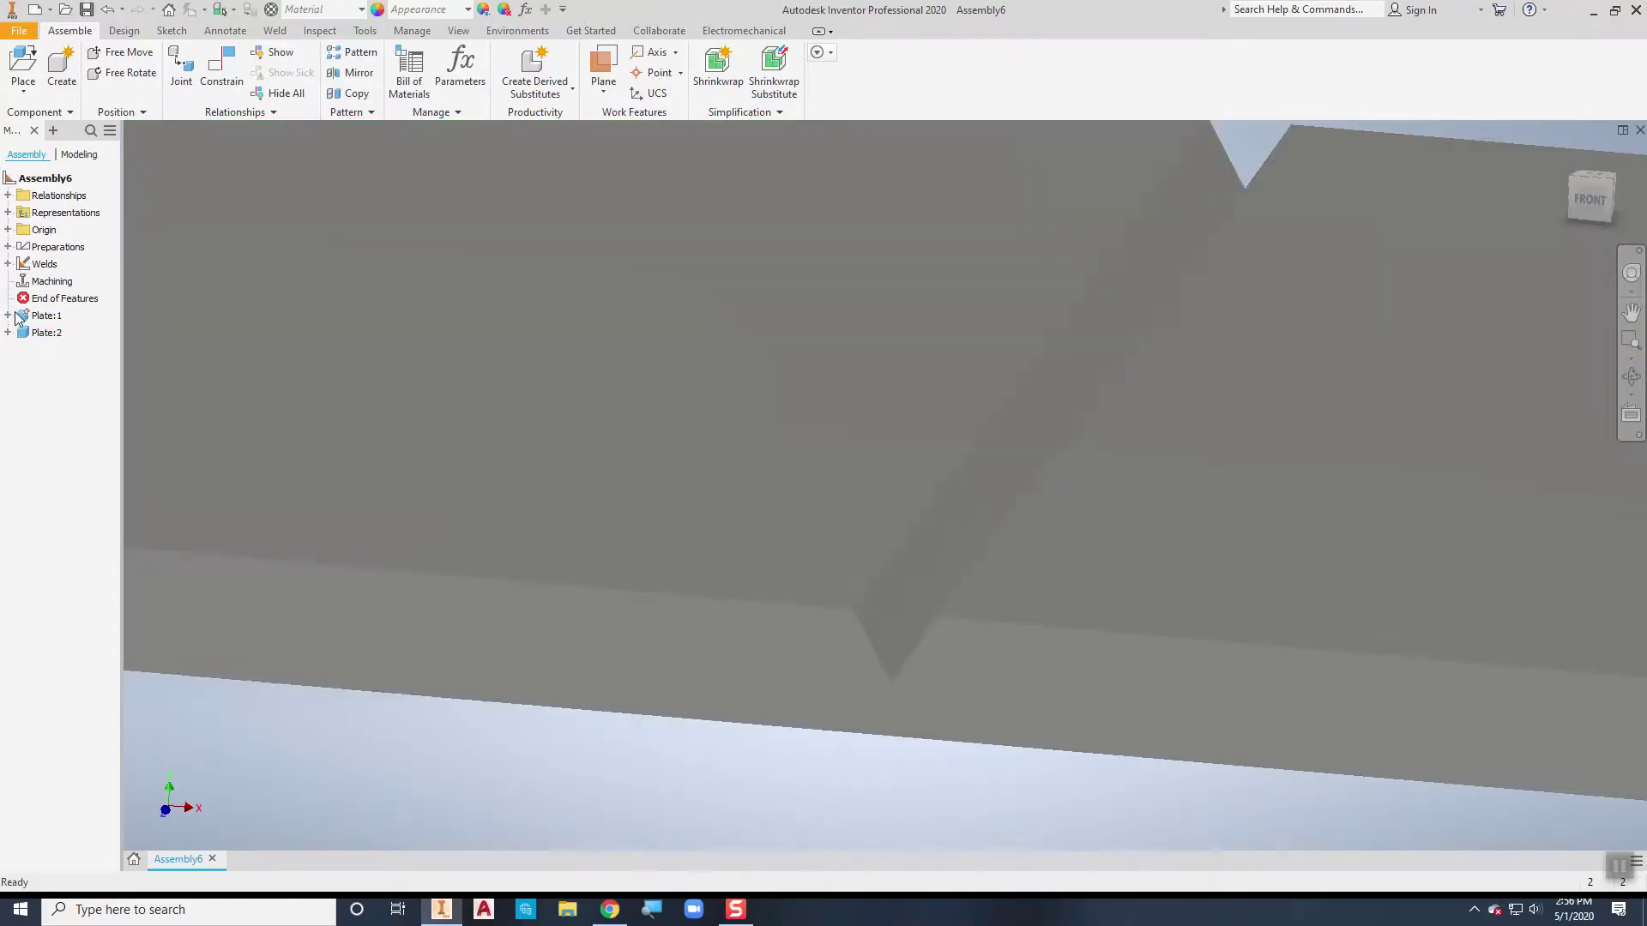
{"action": "left_click", "coordinate": [8, 315]}
{"action": "right_click", "coordinate": [48, 355]}
{"action": "left_click", "coordinate": [69, 371]}
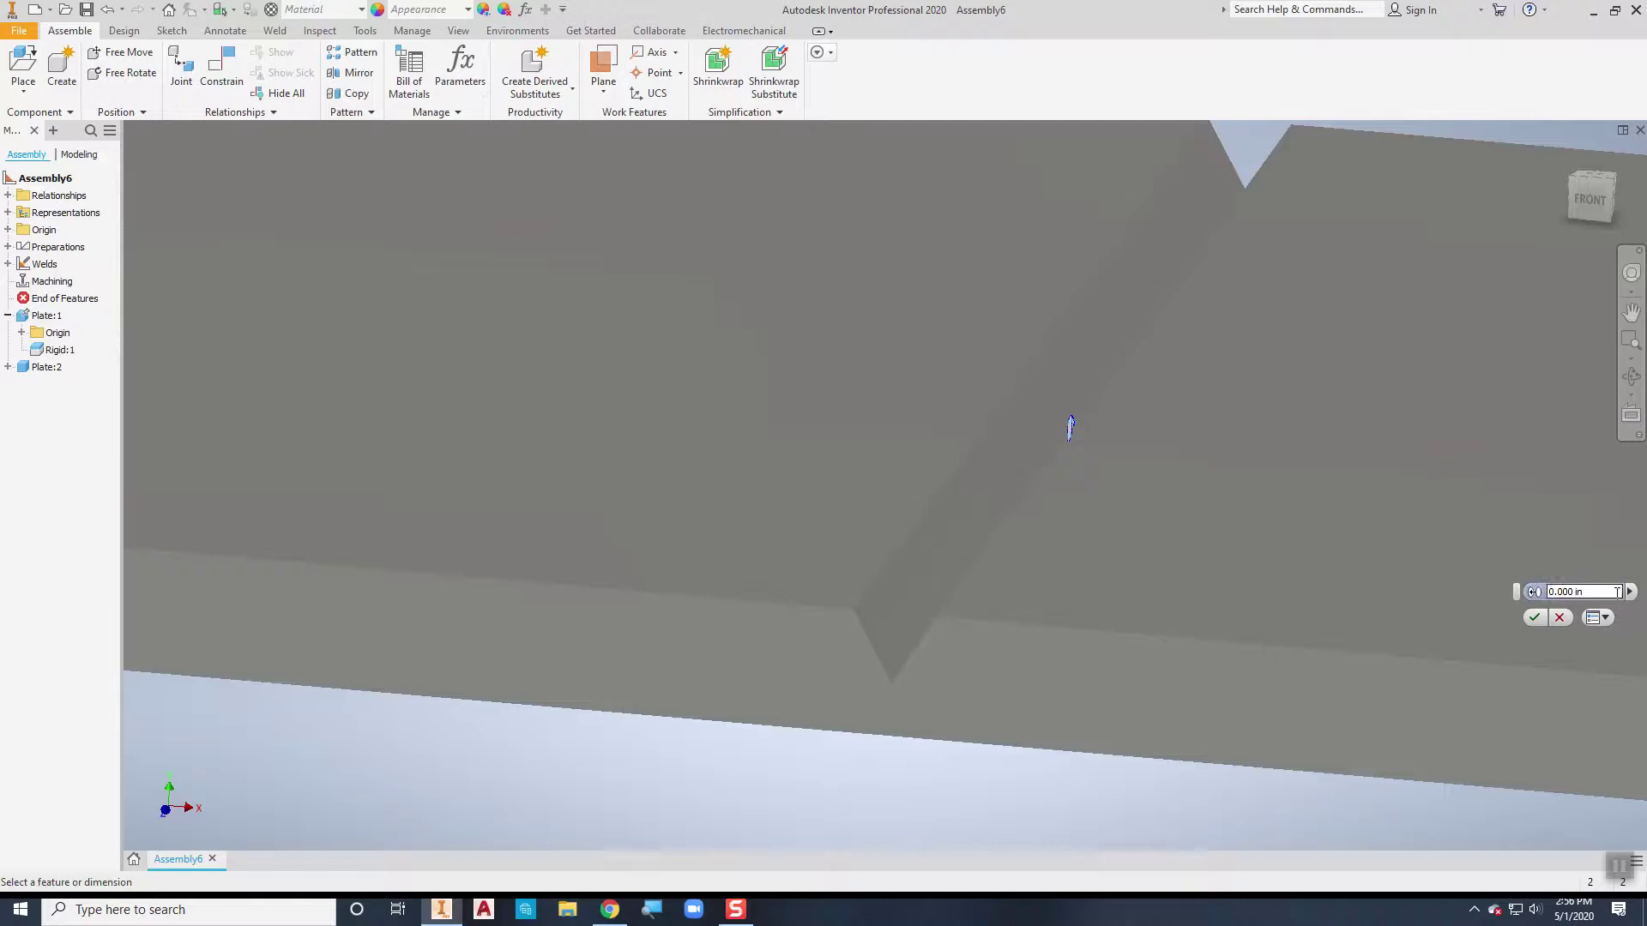
{"action": "double_click", "coordinate": [1594, 592]}
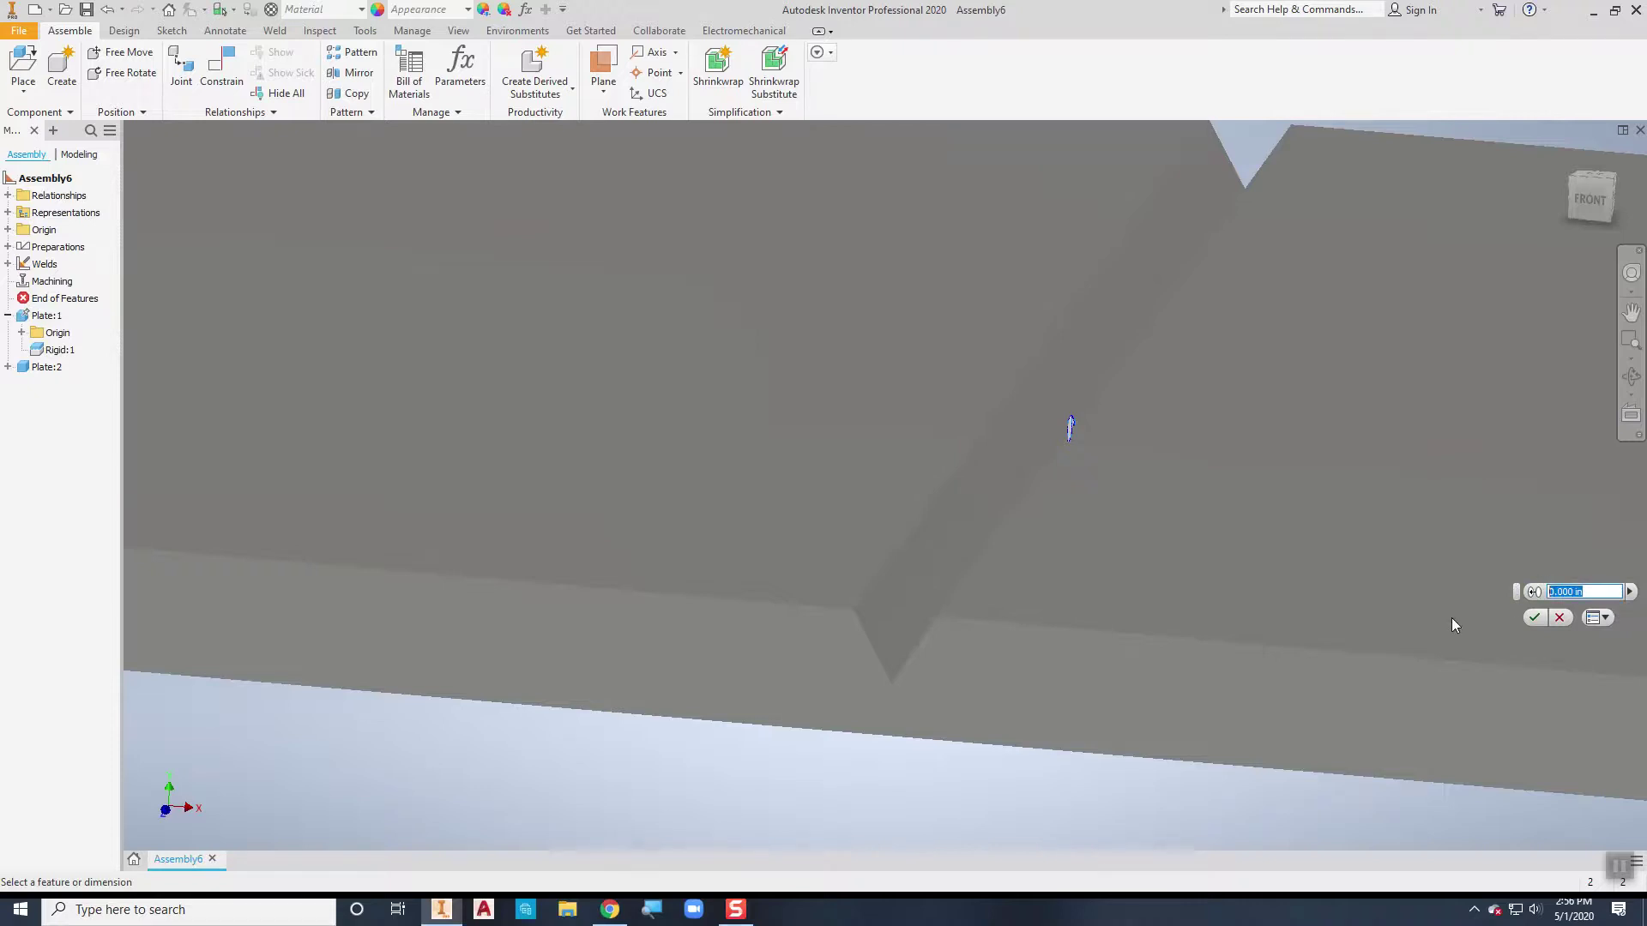
{"action": "type", "text": ".0625"}
{"action": "key", "text": "Return"}
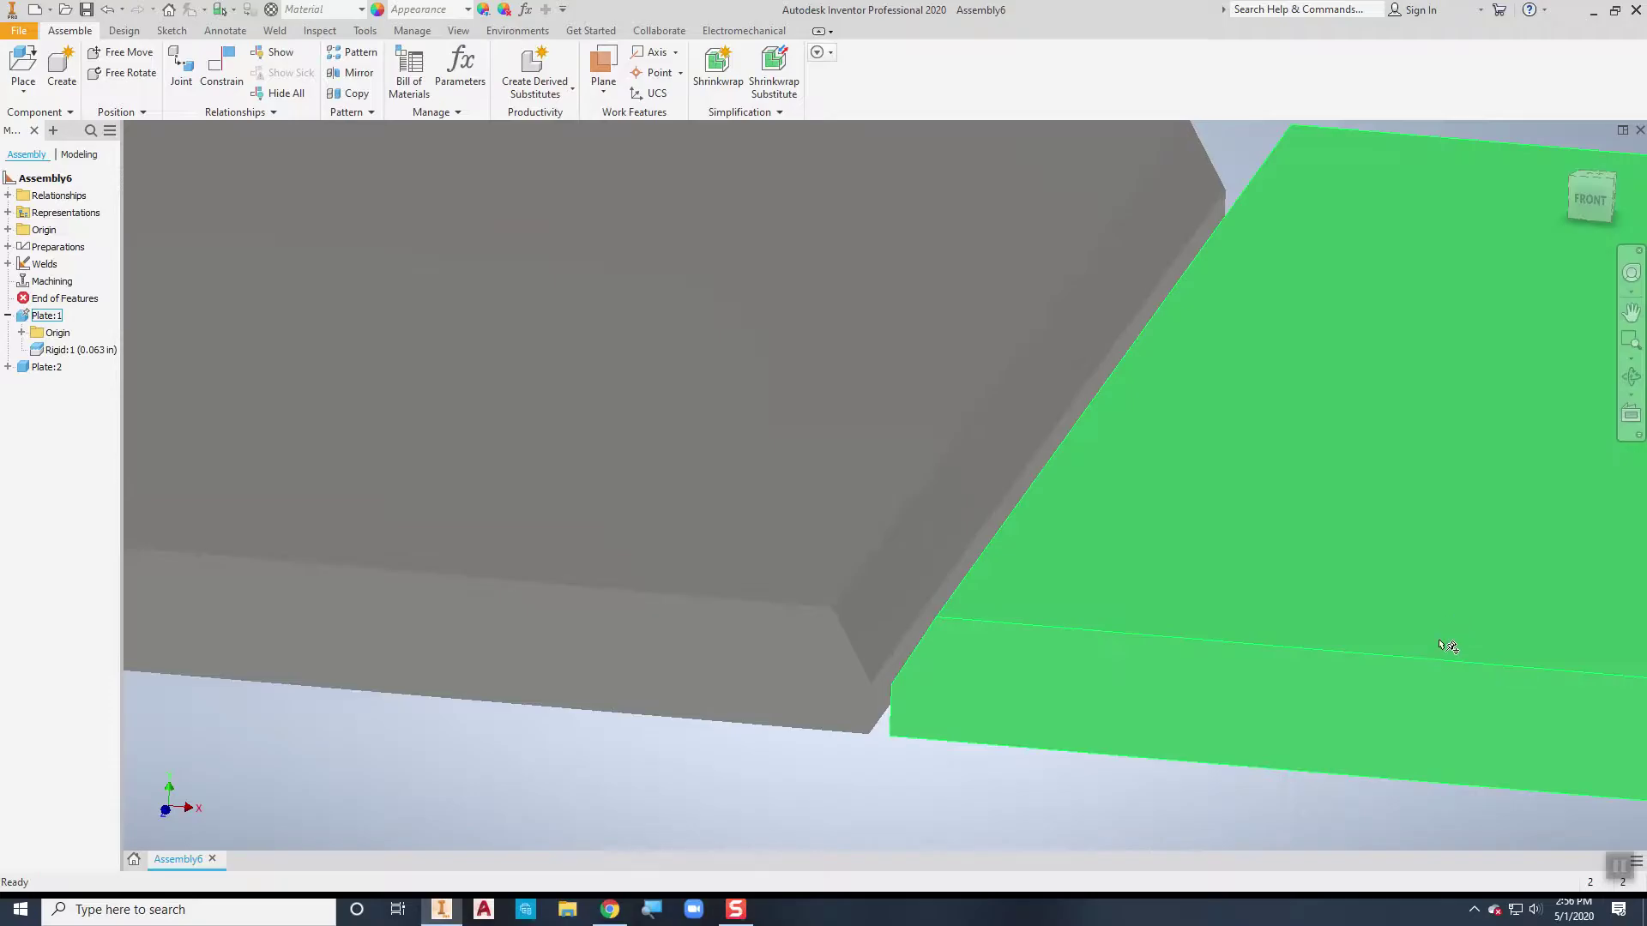
- Examine the gap and the chamfered groove between the two plates from several angles
{"action": "scroll", "coordinate": [924, 777], "scroll_direction": "down", "scroll_amount": 2}
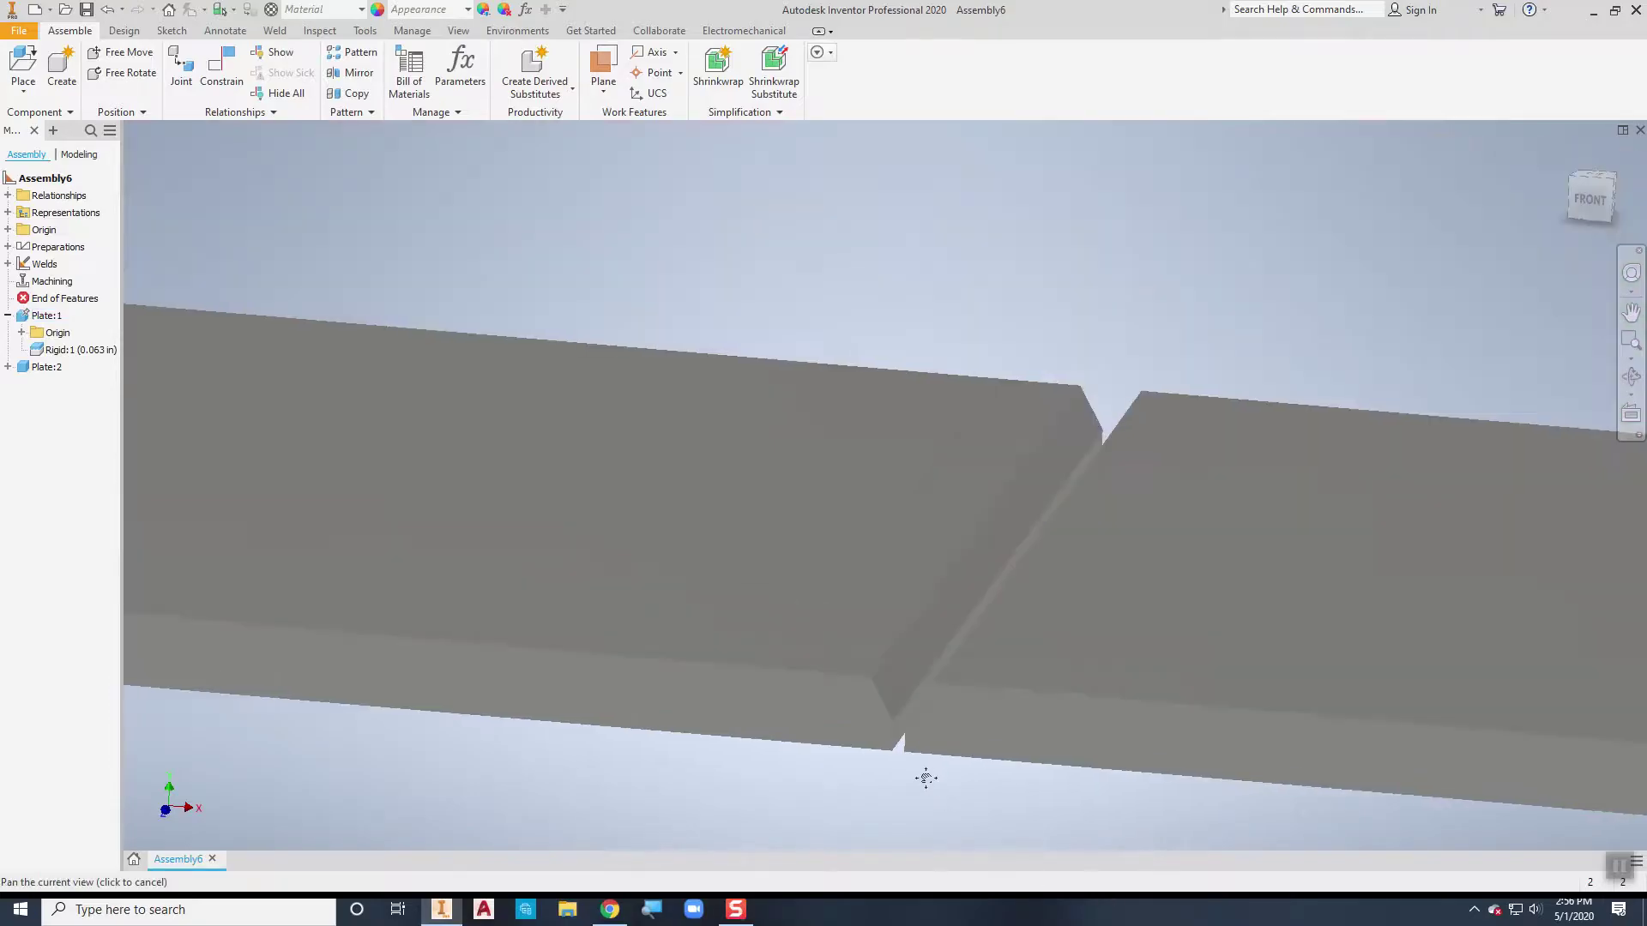
{"action": "scroll", "coordinate": [986, 772], "scroll_direction": "down", "scroll_amount": 3}
{"action": "middle_click_drag", "start_coordinate": [1002, 759], "coordinate": [1053, 657], "text": "shift"}
{"action": "scroll", "coordinate": [1029, 748], "scroll_direction": "down", "scroll_amount": 2}
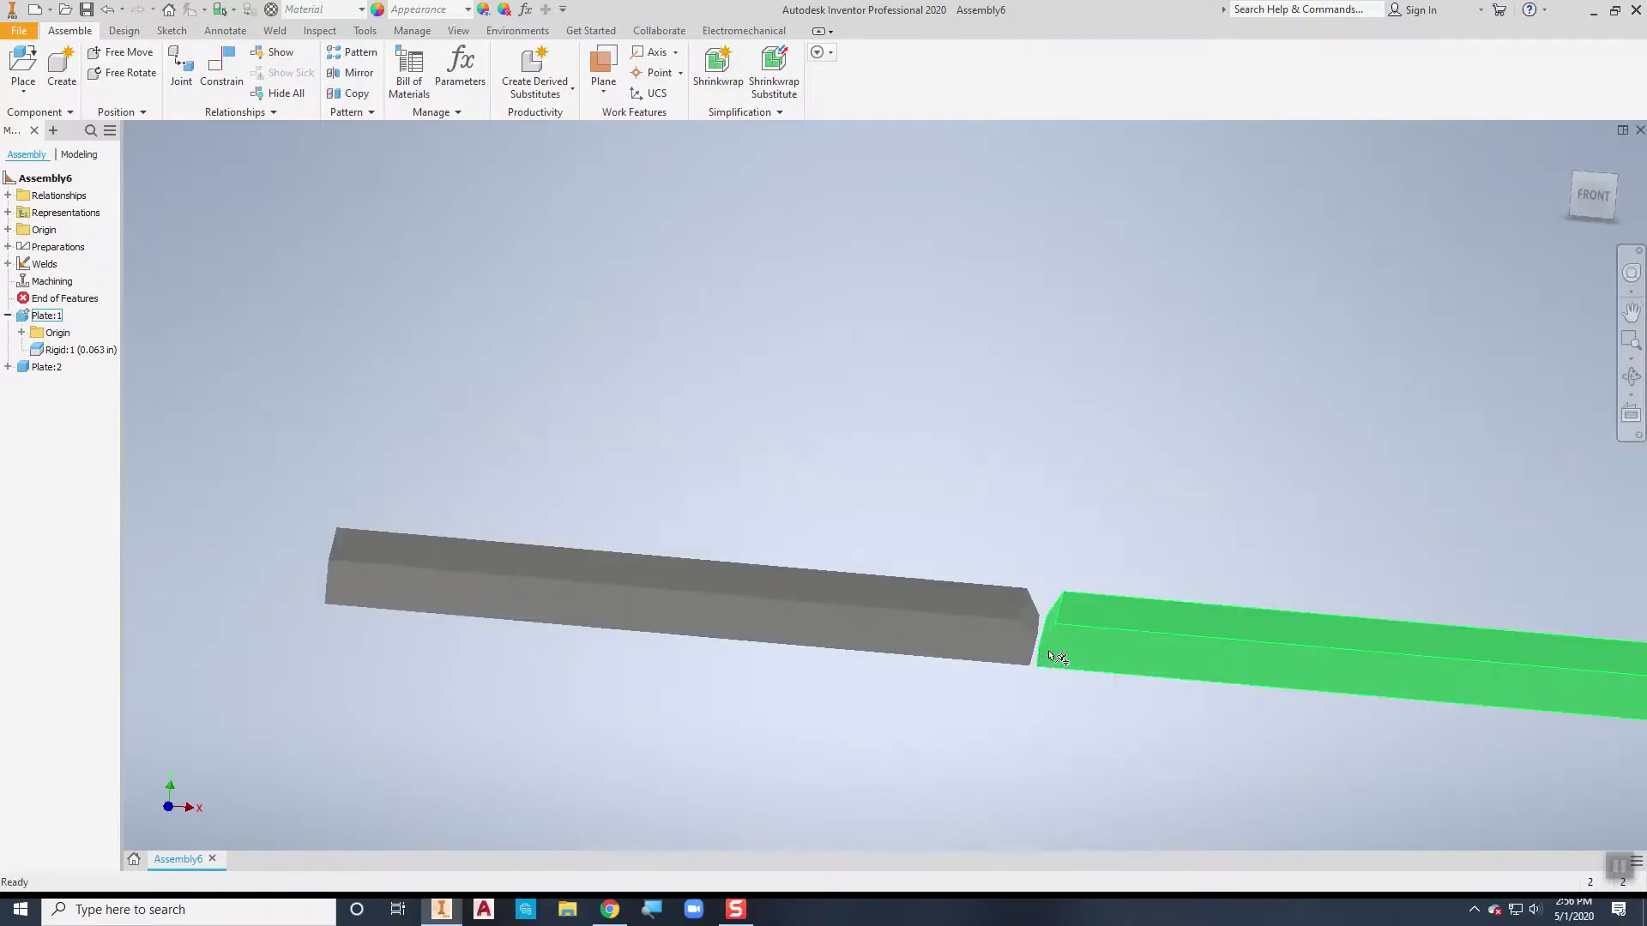
{"action": "scroll", "coordinate": [1016, 660], "scroll_direction": "up", "scroll_amount": 3}
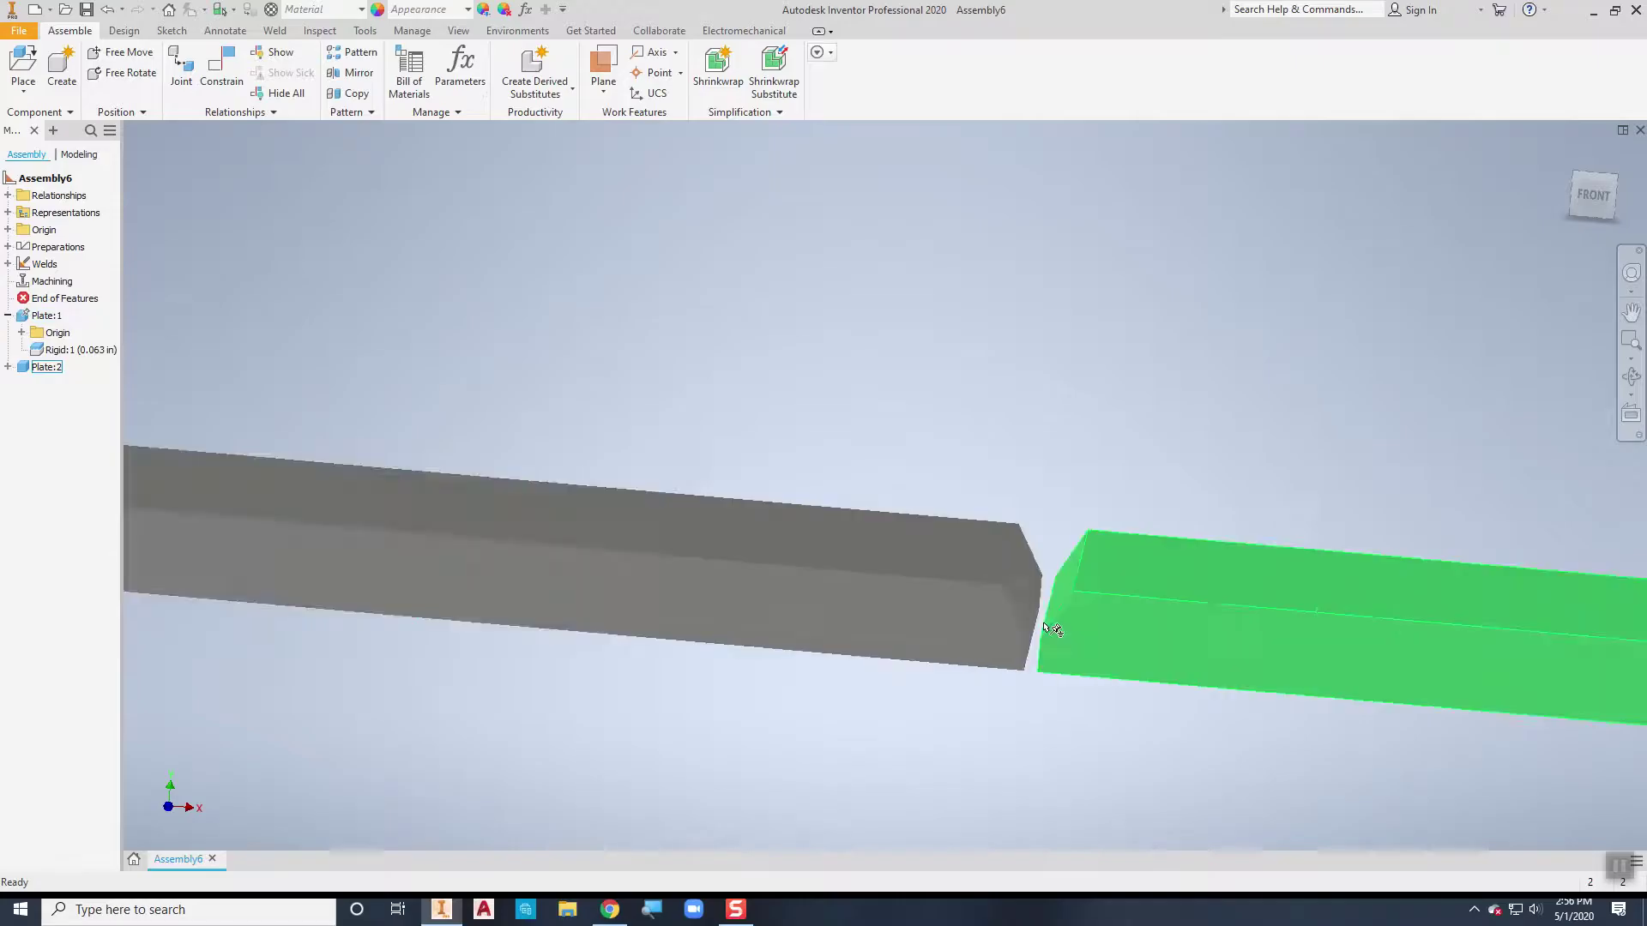
{"action": "key", "text": "ctrl+z"}
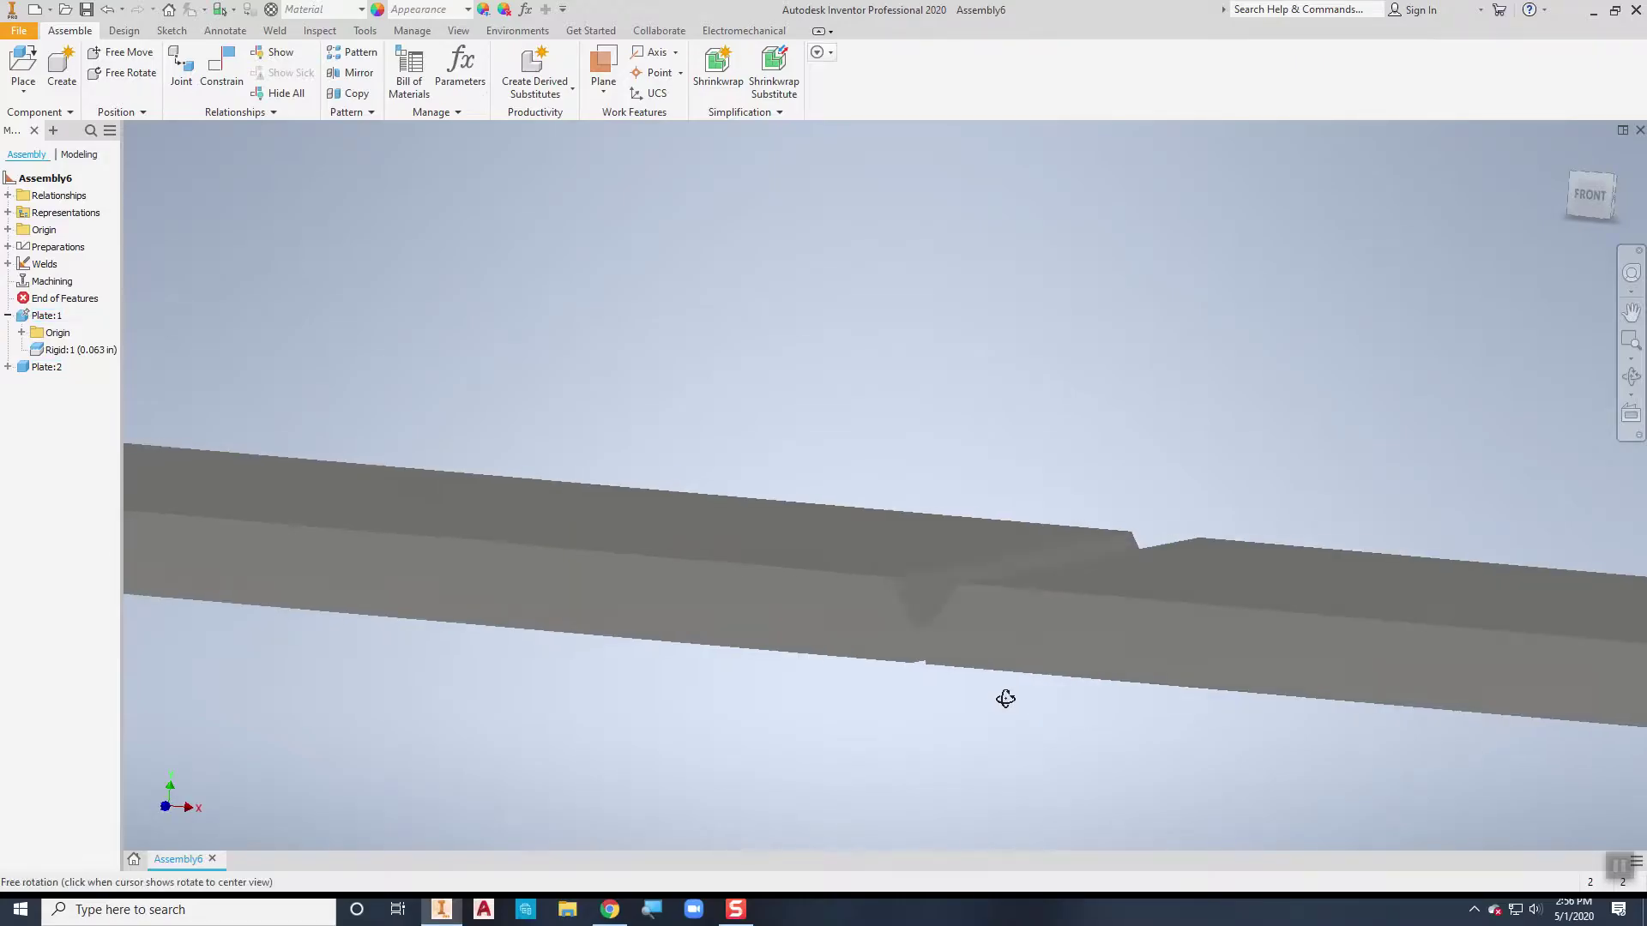
{"action": "scroll", "coordinate": [978, 696], "scroll_direction": "down", "scroll_amount": 3}
{"action": "scroll", "coordinate": [870, 675], "scroll_direction": "up", "scroll_amount": 2}
{"action": "middle_click_drag", "start_coordinate": [822, 459], "coordinate": [826, 480], "text": "shift"}
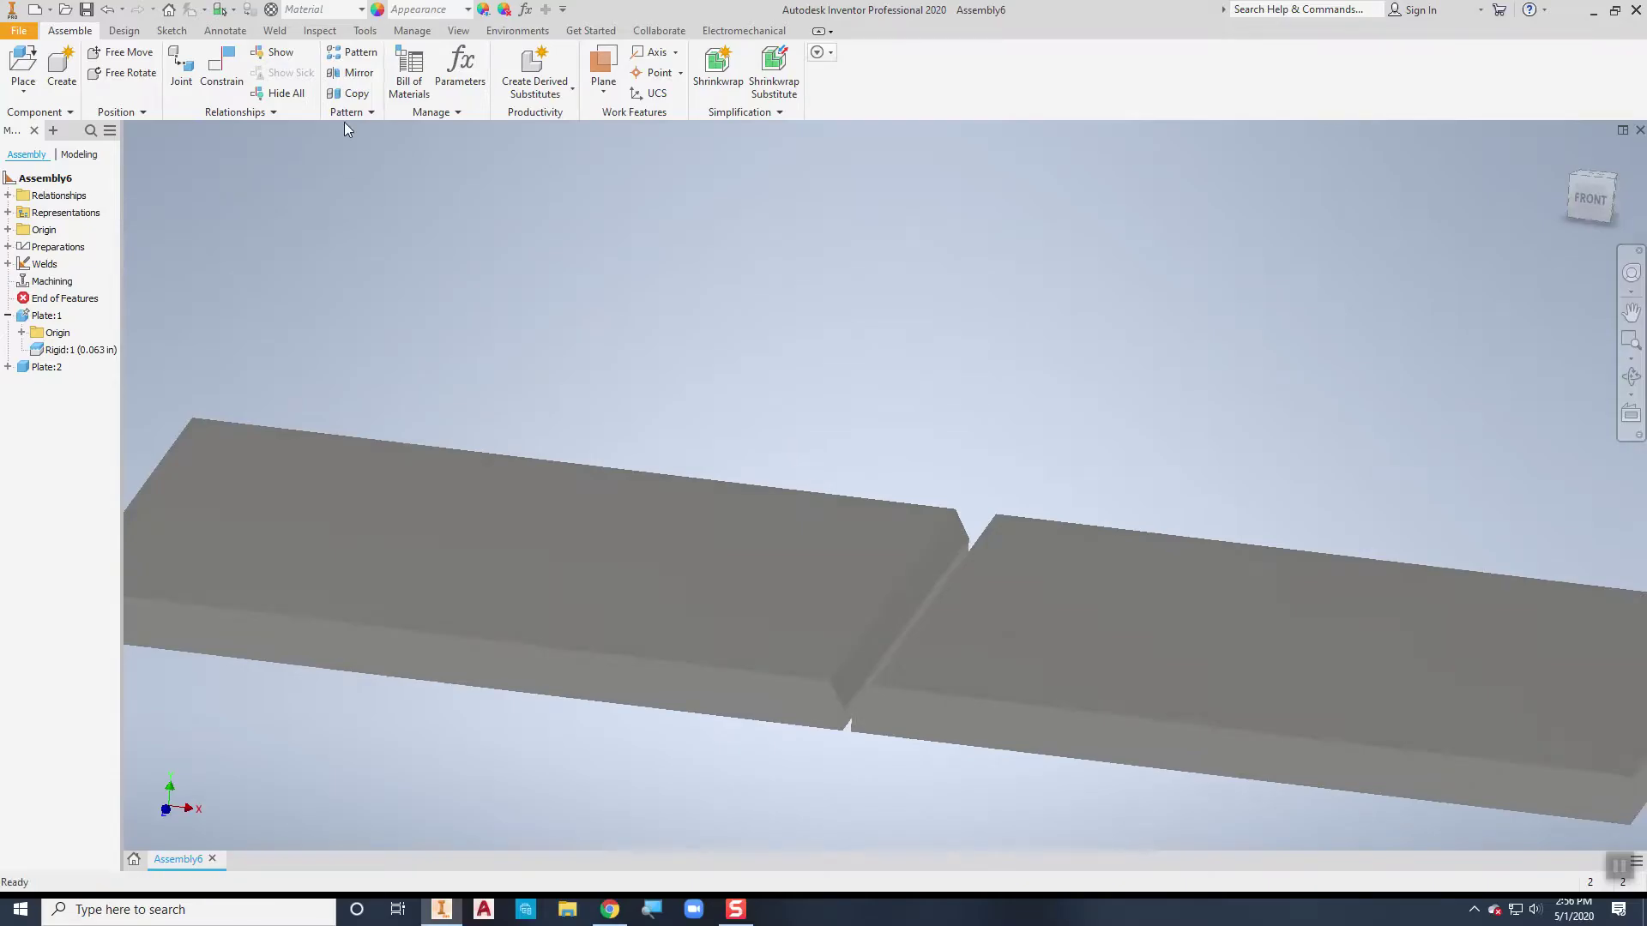
- Start a groove weld and choose the first plate's chamfer and the flat face below it as face set 1
{"action": "left_click", "coordinate": [275, 30]}
{"action": "left_click", "coordinate": [89, 90]}
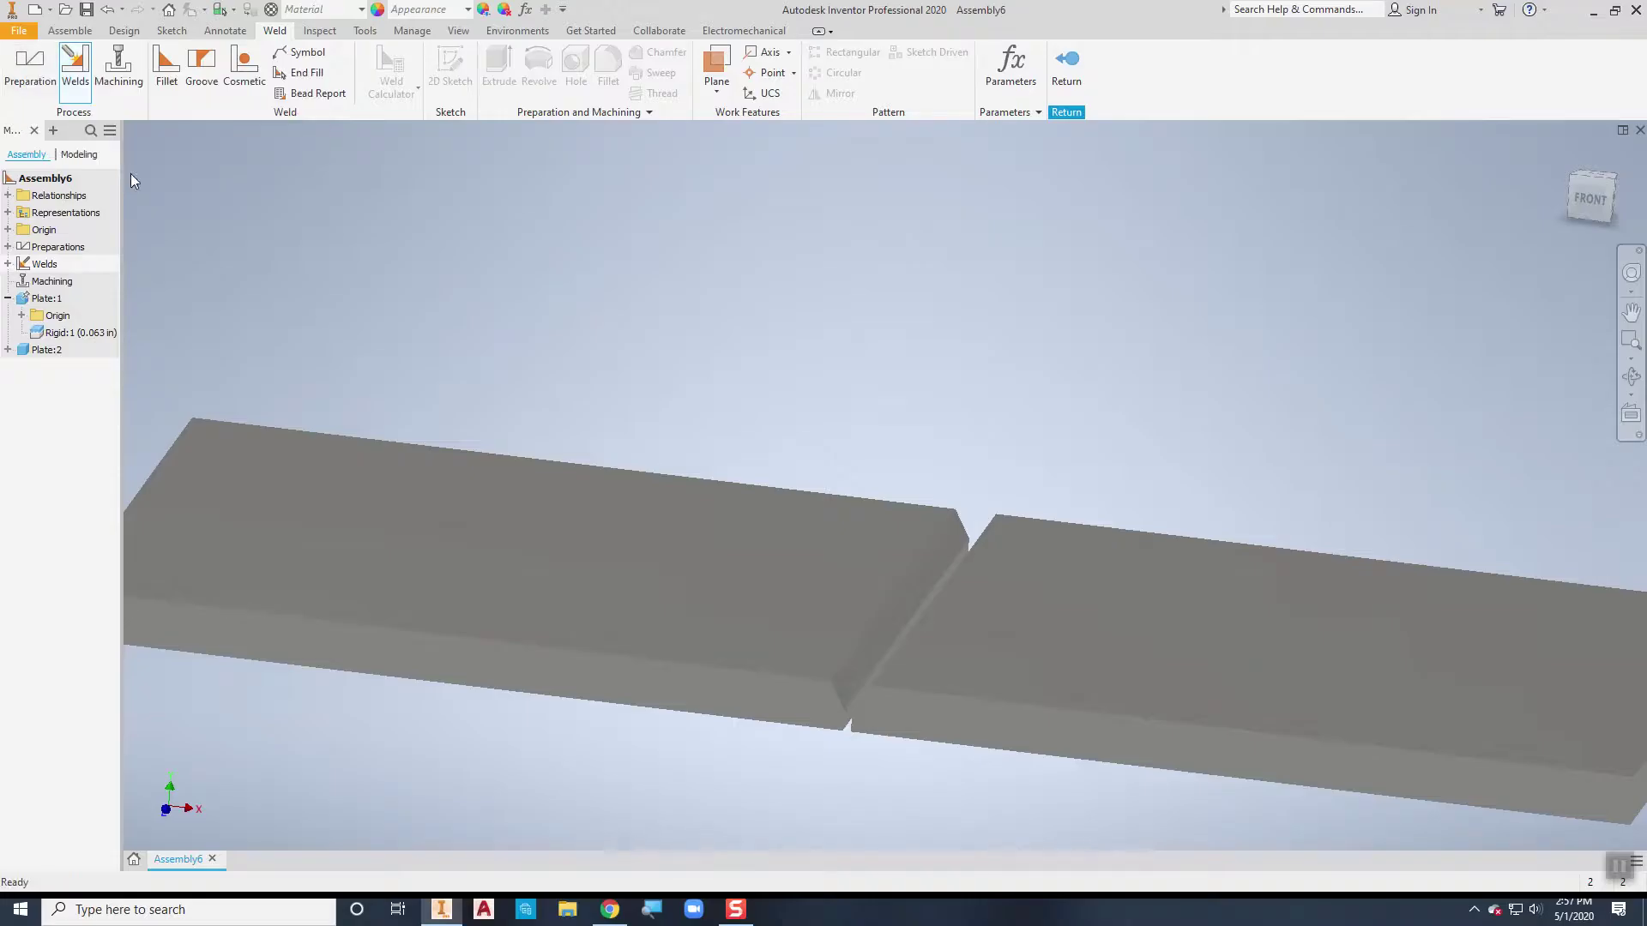
{"action": "left_click", "coordinate": [201, 91]}
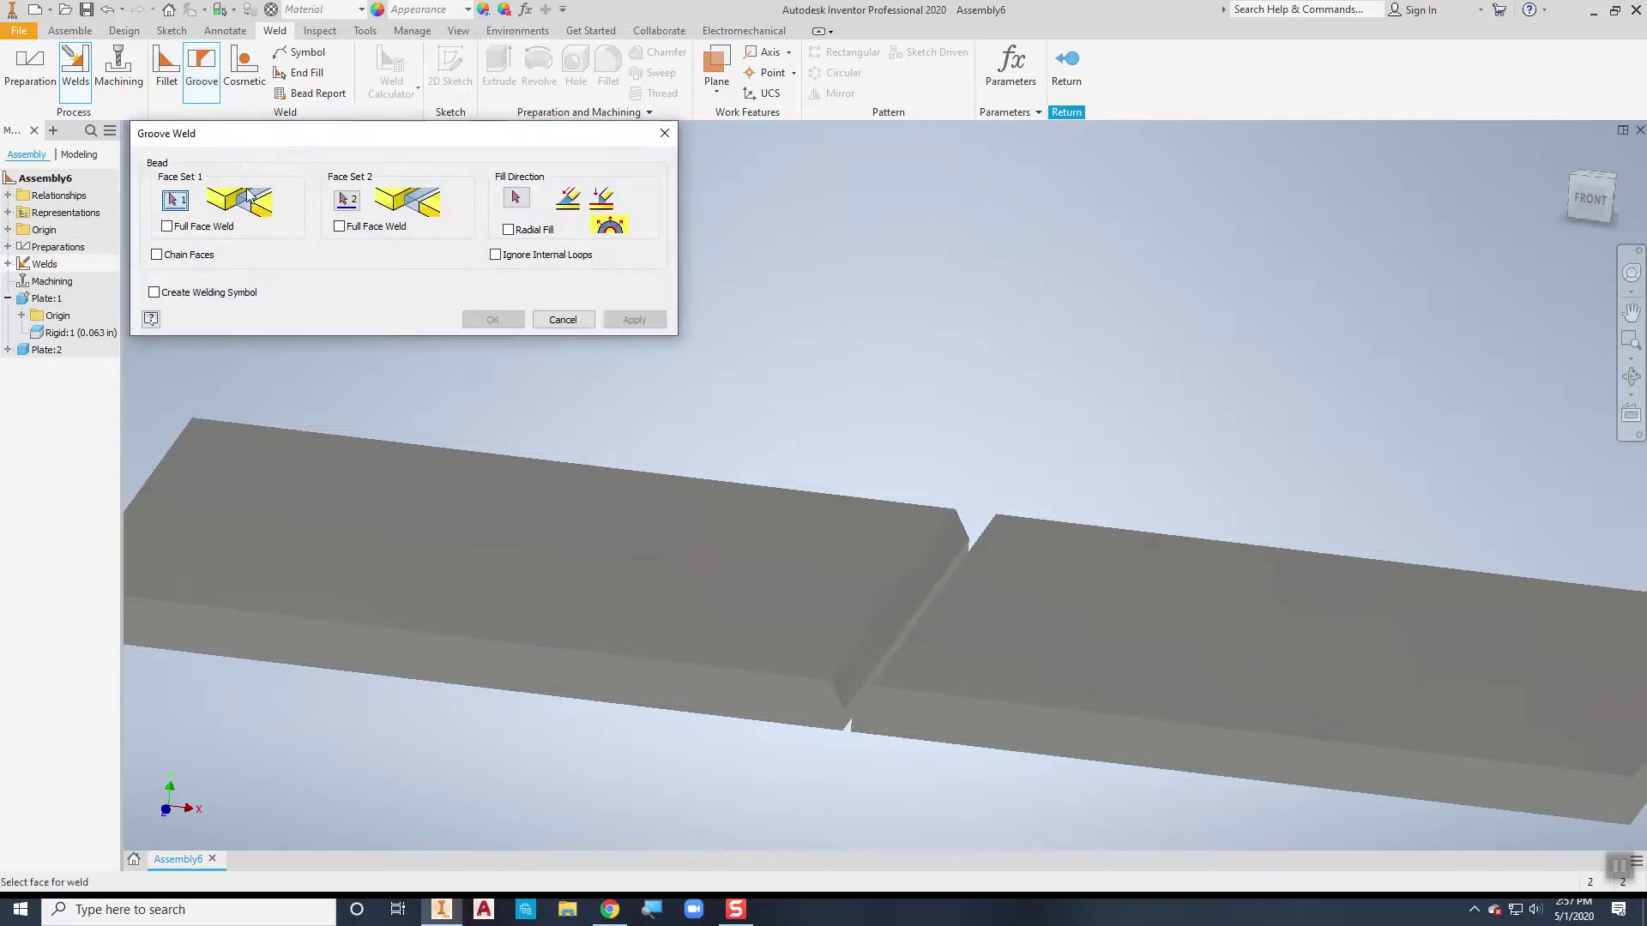
{"action": "scroll", "coordinate": [890, 615], "scroll_direction": "up", "scroll_amount": 2}
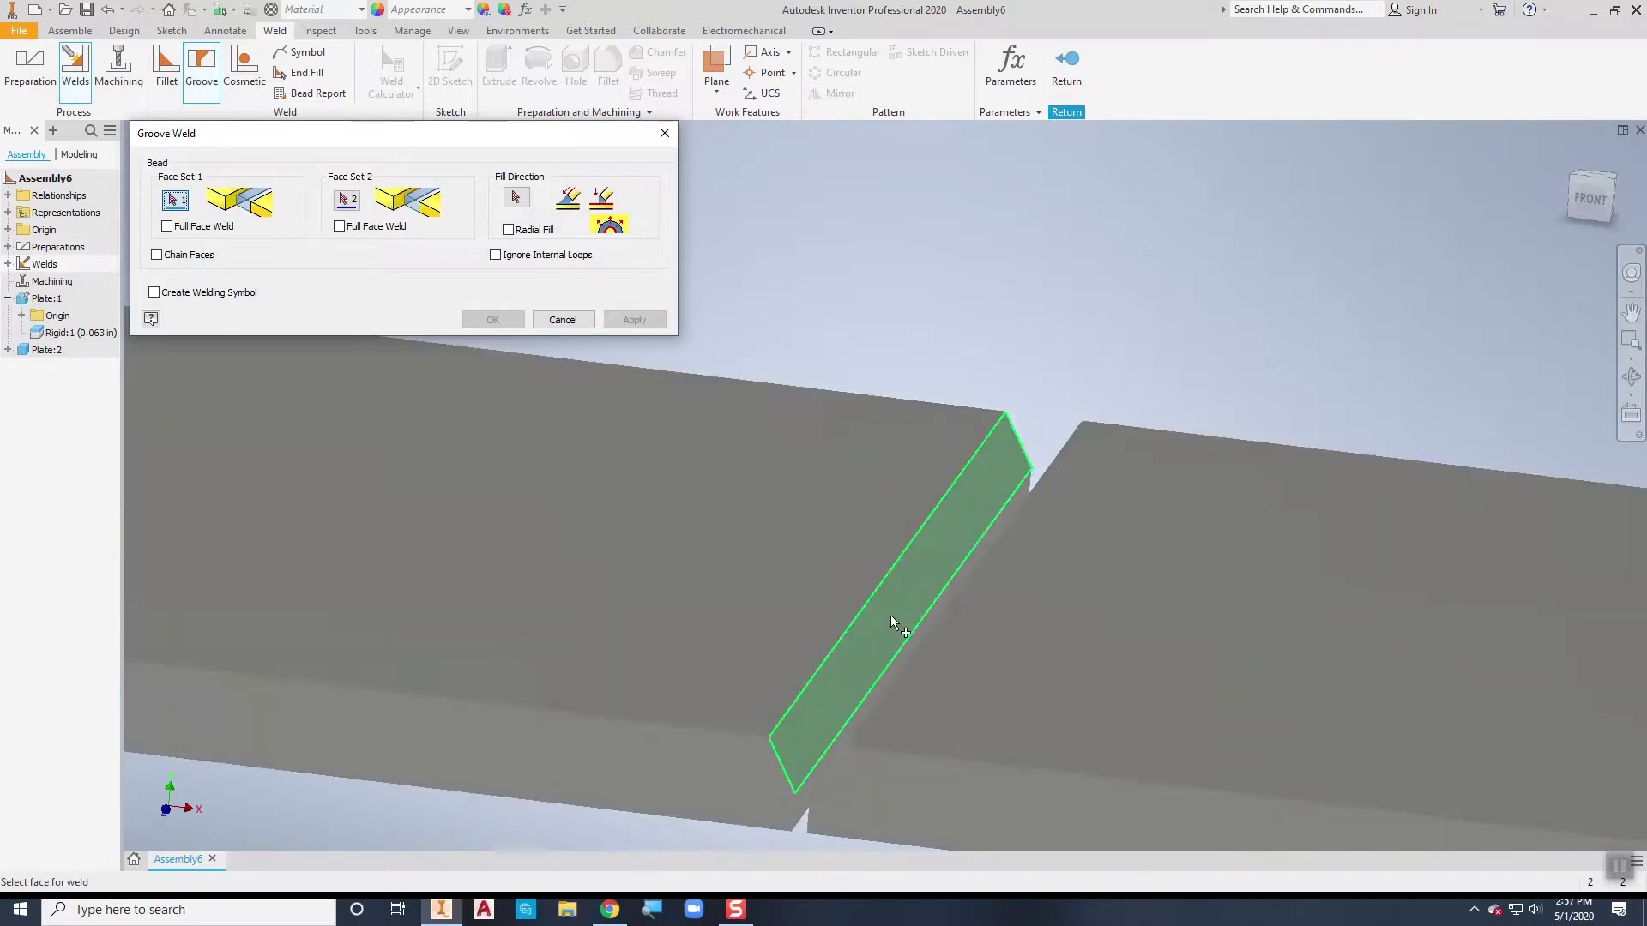
{"action": "left_click", "coordinate": [834, 679]}
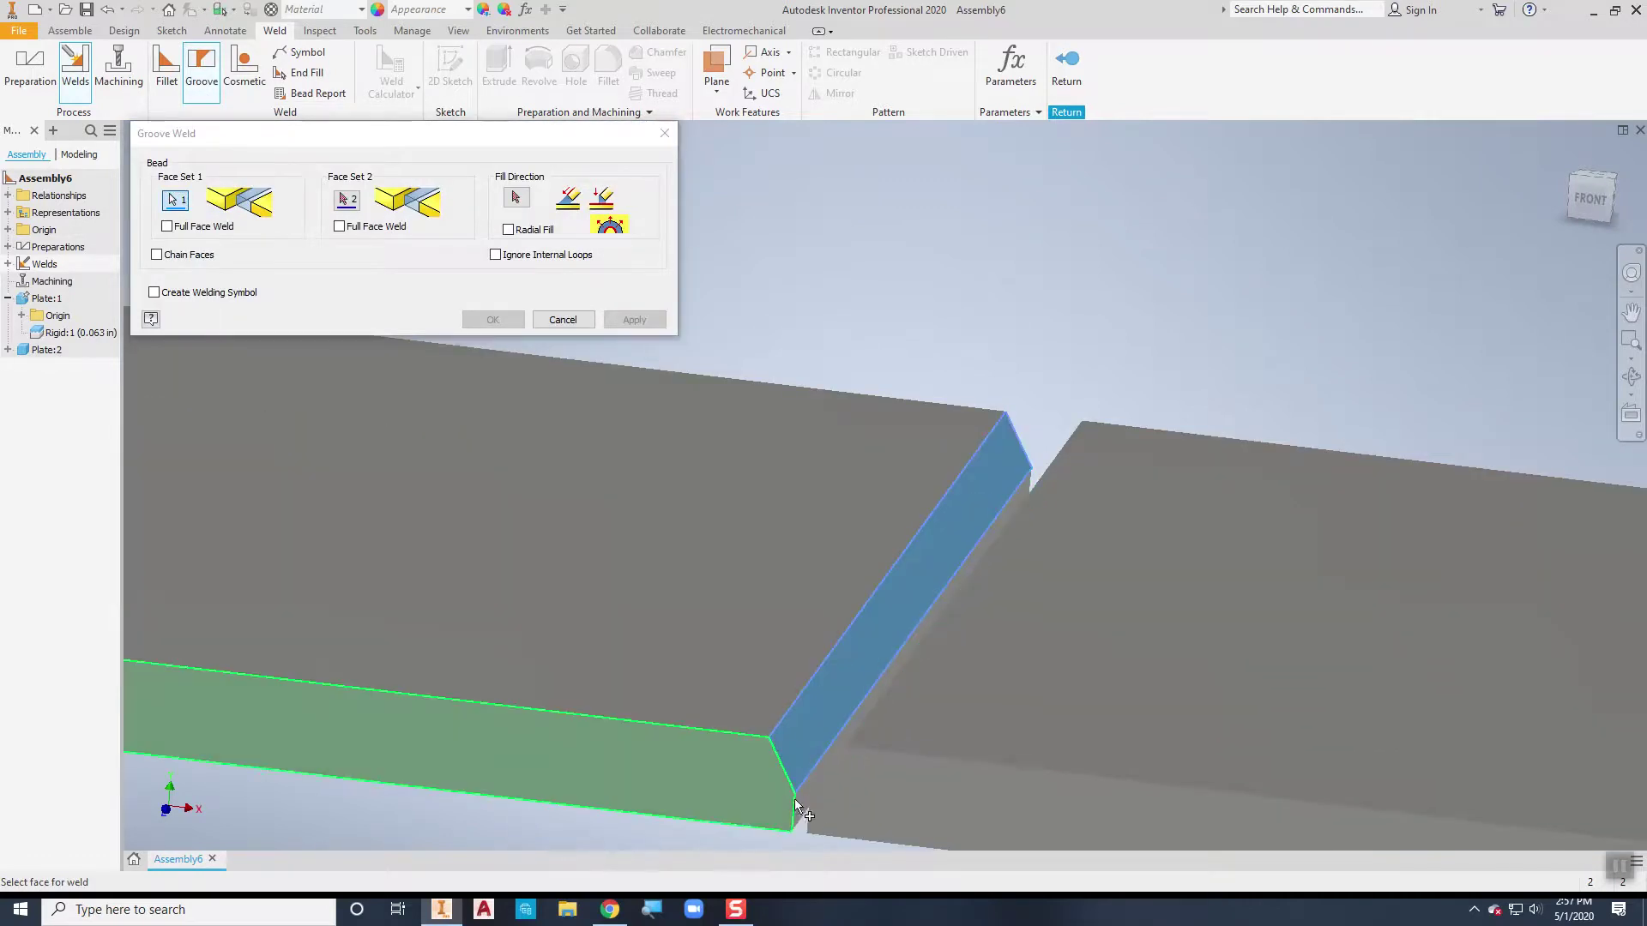
{"action": "scroll", "coordinate": [798, 802], "scroll_direction": "up", "scroll_amount": 3}
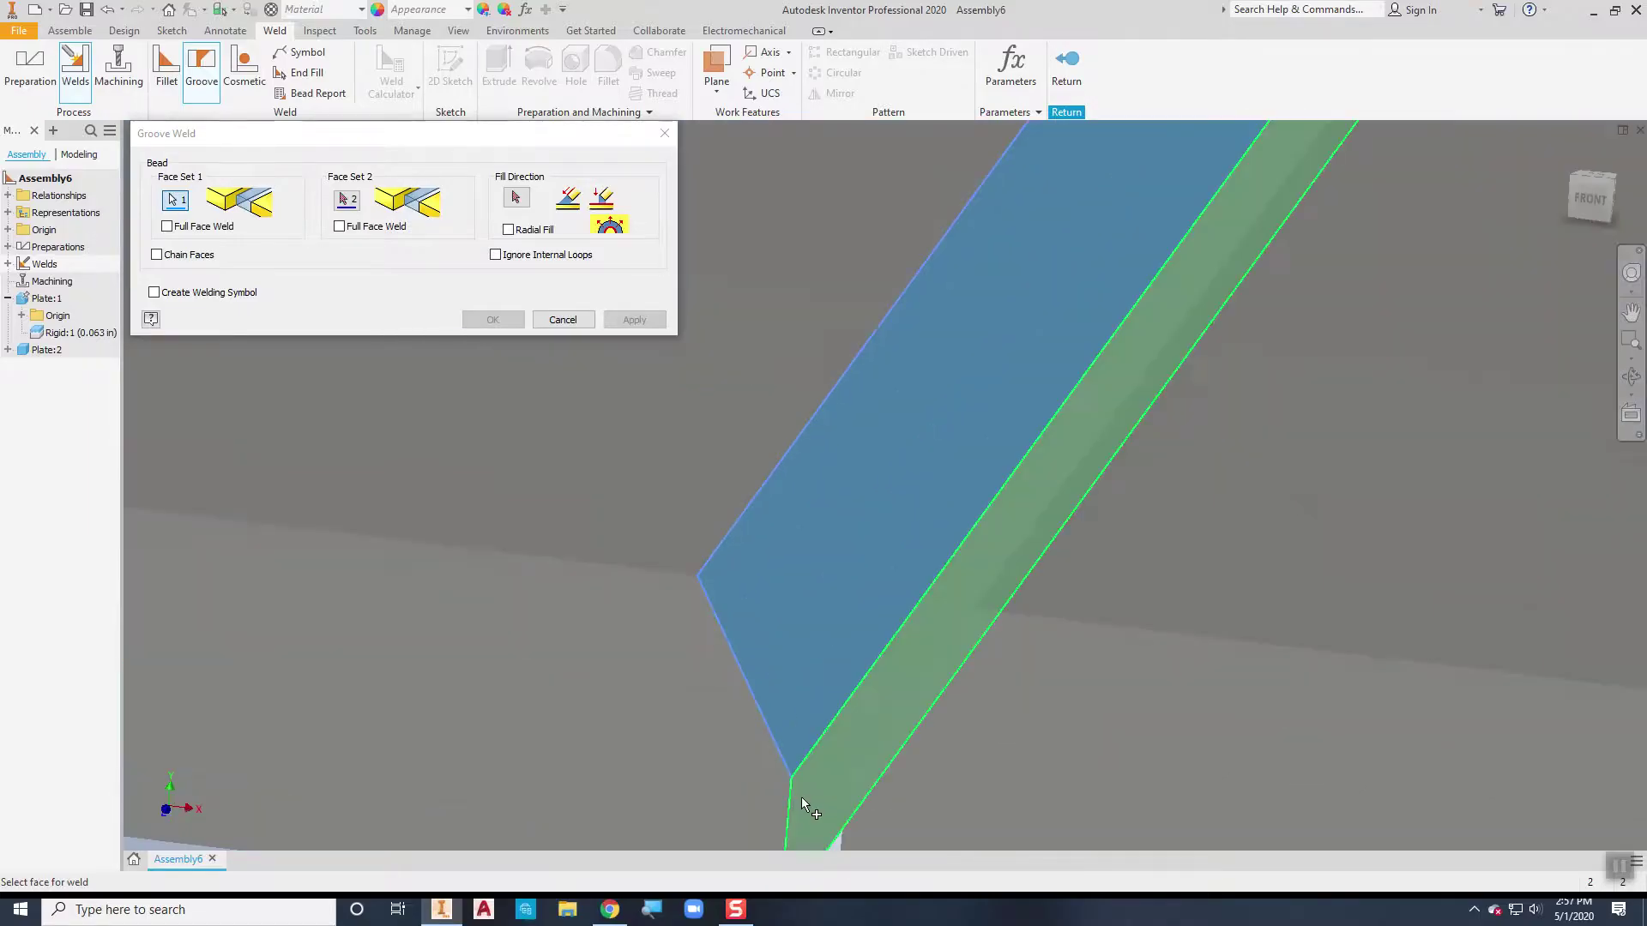
{"action": "scroll", "coordinate": [790, 779], "scroll_direction": "down", "scroll_amount": 3}
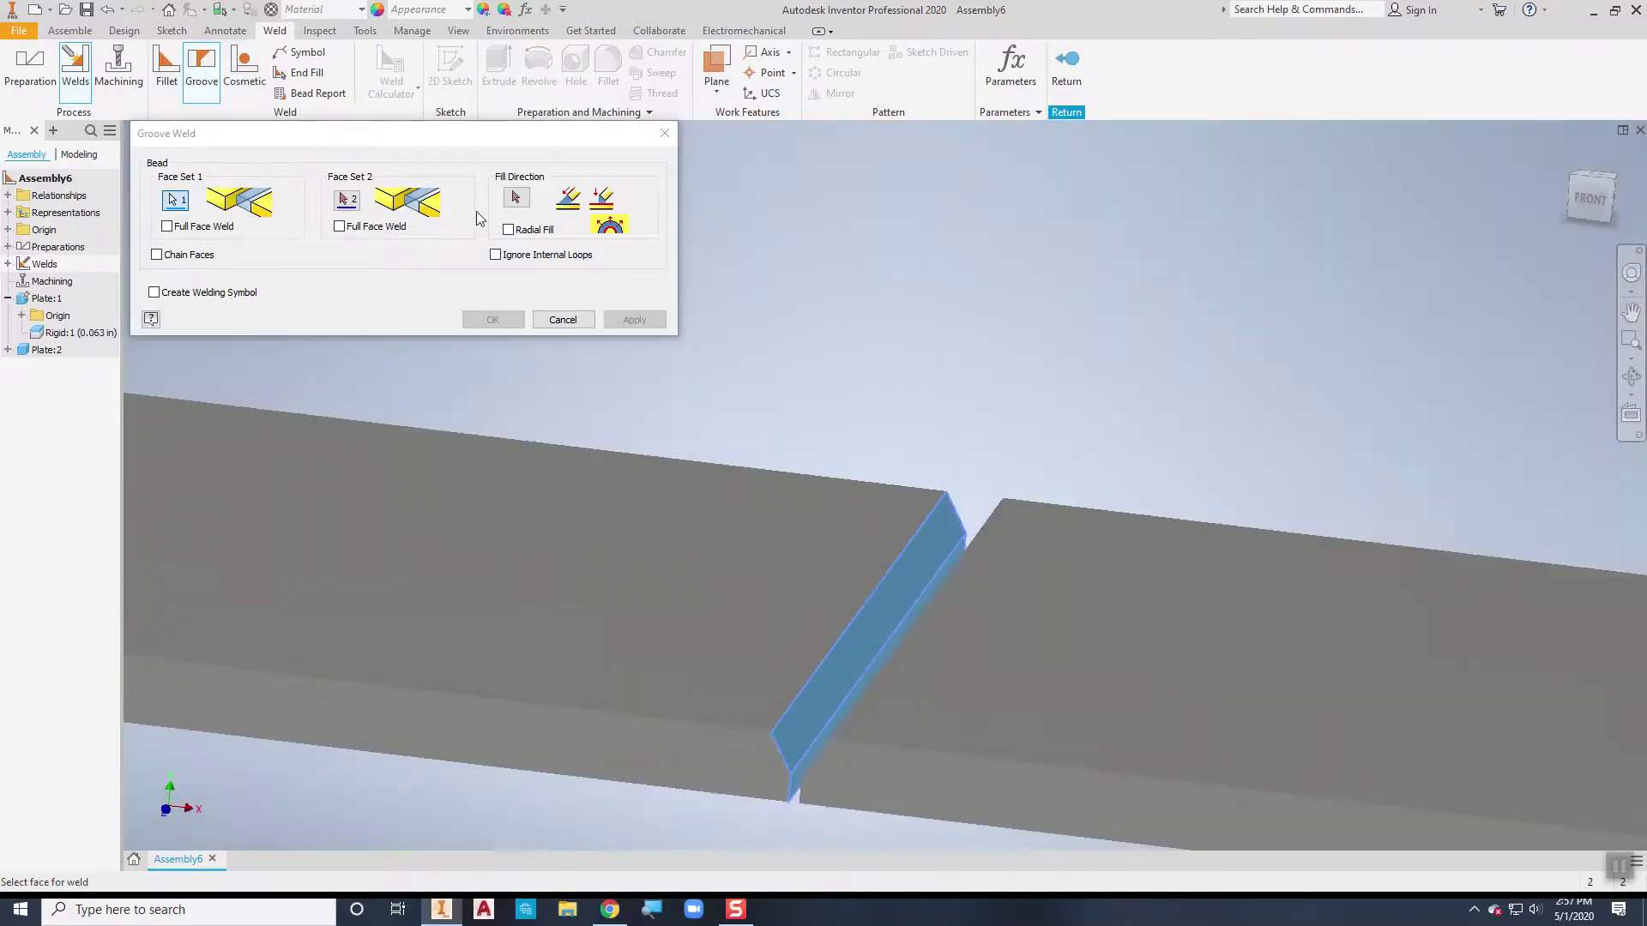
- Enable Full Face Weld for face set 2 and choose the second plate's chamfer and the flat face below it
{"action": "left_click", "coordinate": [341, 227]}
{"action": "middle_click_drag", "start_coordinate": [784, 314], "coordinate": [882, 330], "text": "shift"}
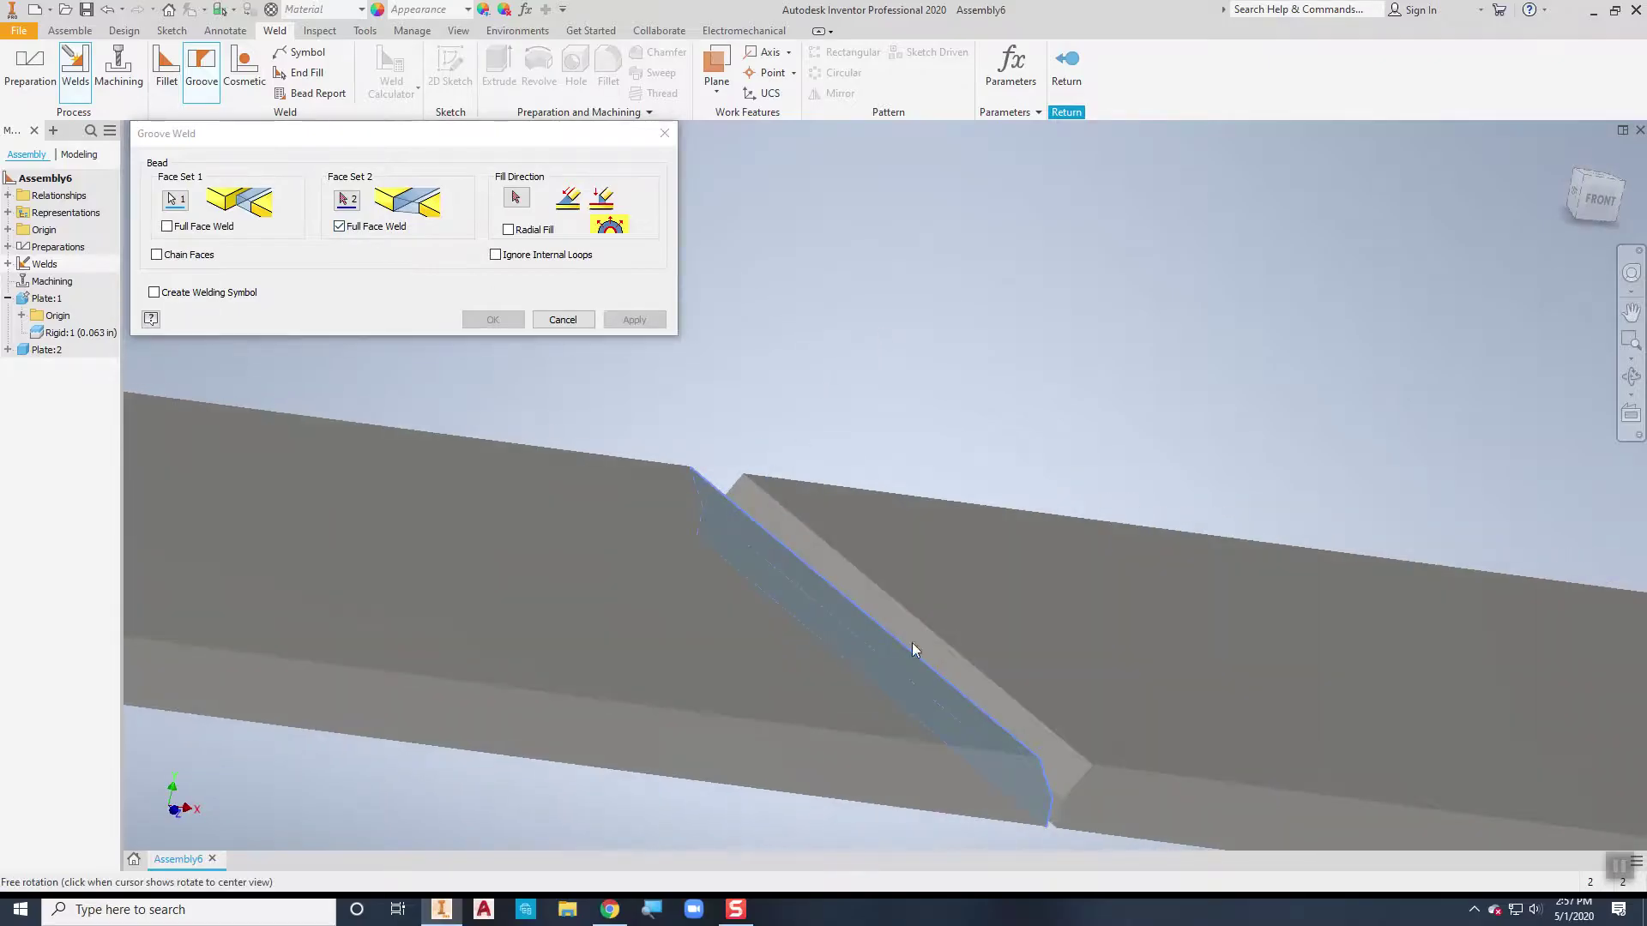
{"action": "scroll", "coordinate": [1063, 771], "scroll_direction": "up", "scroll_amount": 2}
{"action": "left_click", "coordinate": [347, 200]}
{"action": "middle_click_drag", "start_coordinate": [1144, 789], "coordinate": [1125, 609]}
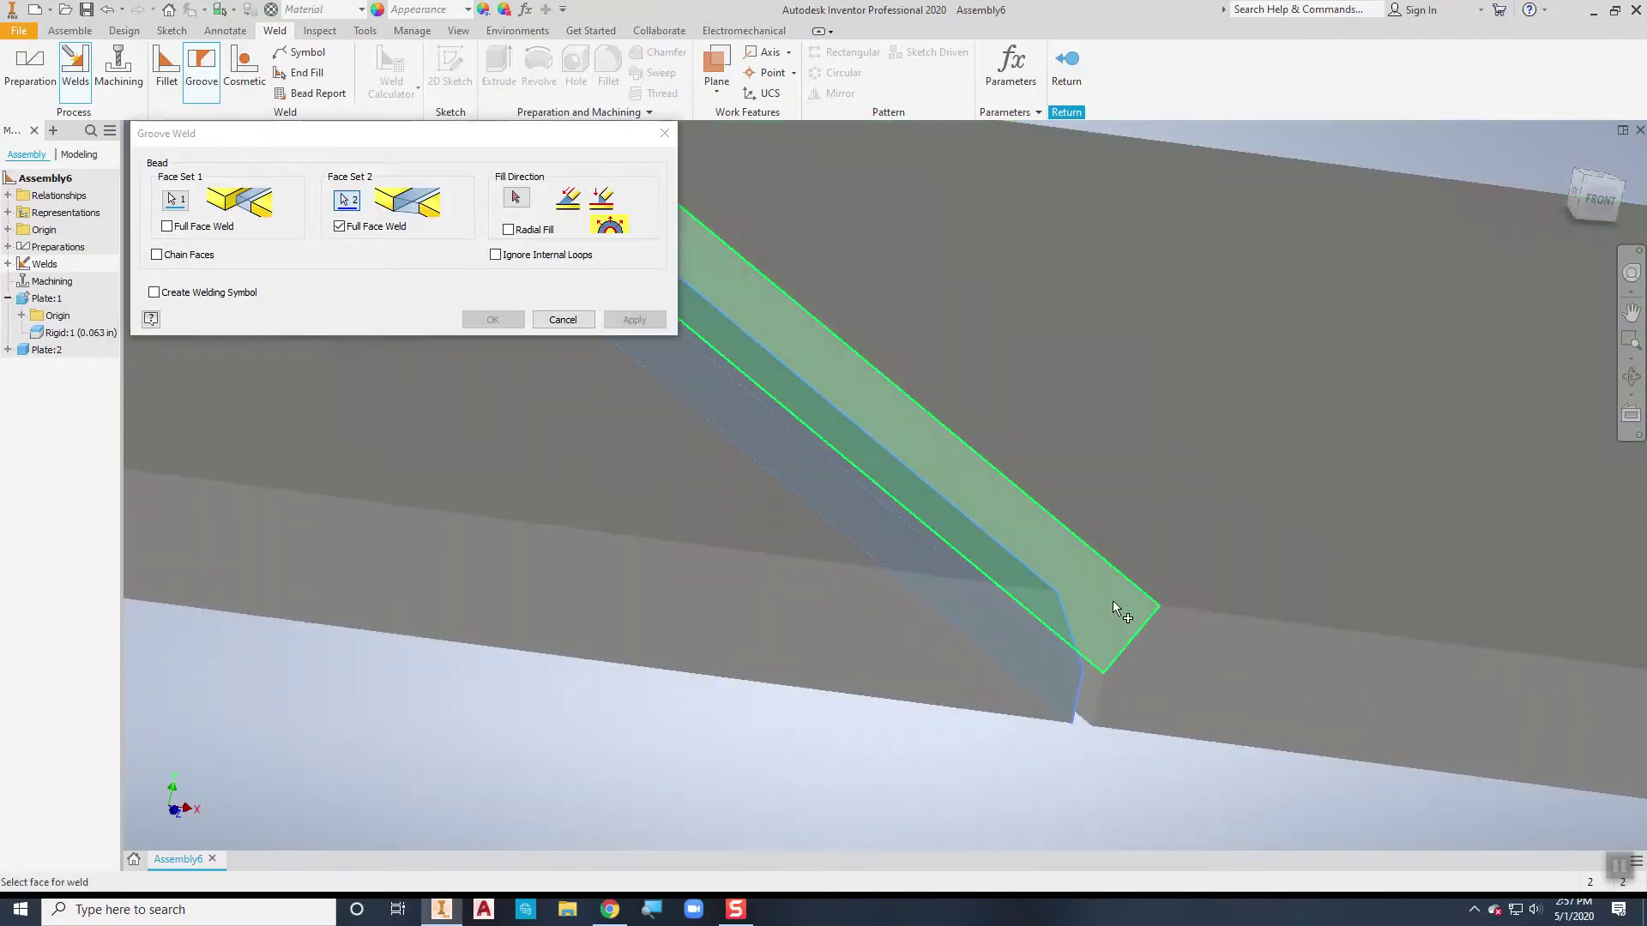
{"action": "left_click", "coordinate": [1115, 603]}
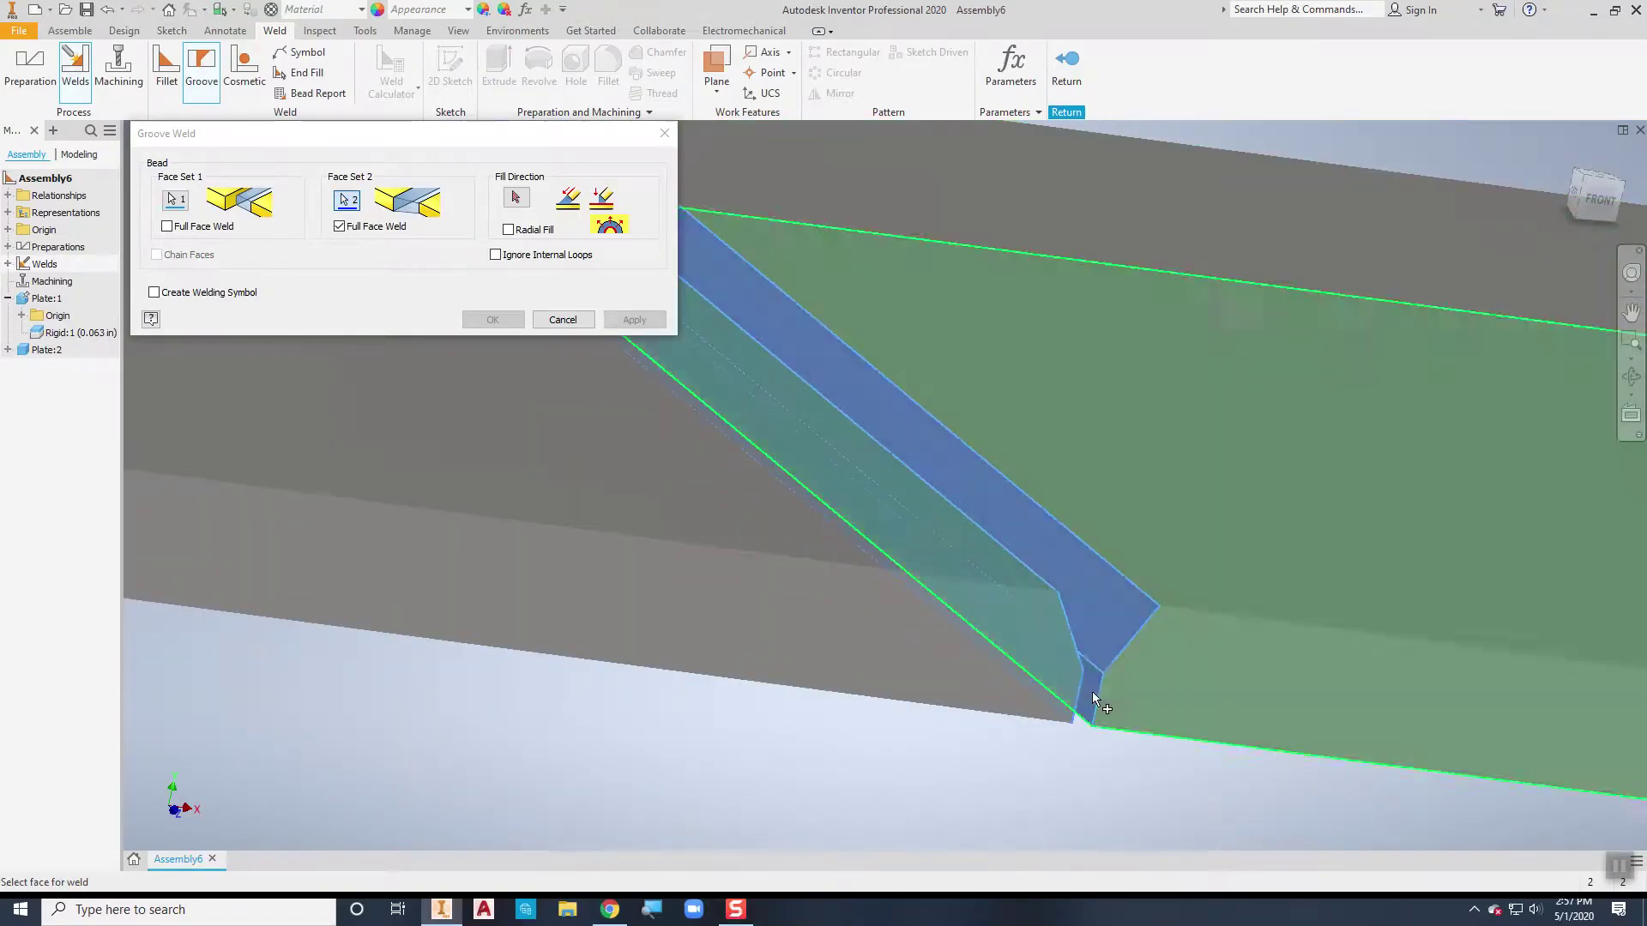
{"action": "scroll", "coordinate": [992, 789], "scroll_direction": "down", "scroll_amount": 2}
{"action": "middle_click_drag", "start_coordinate": [987, 785], "coordinate": [890, 769], "text": "shift"}
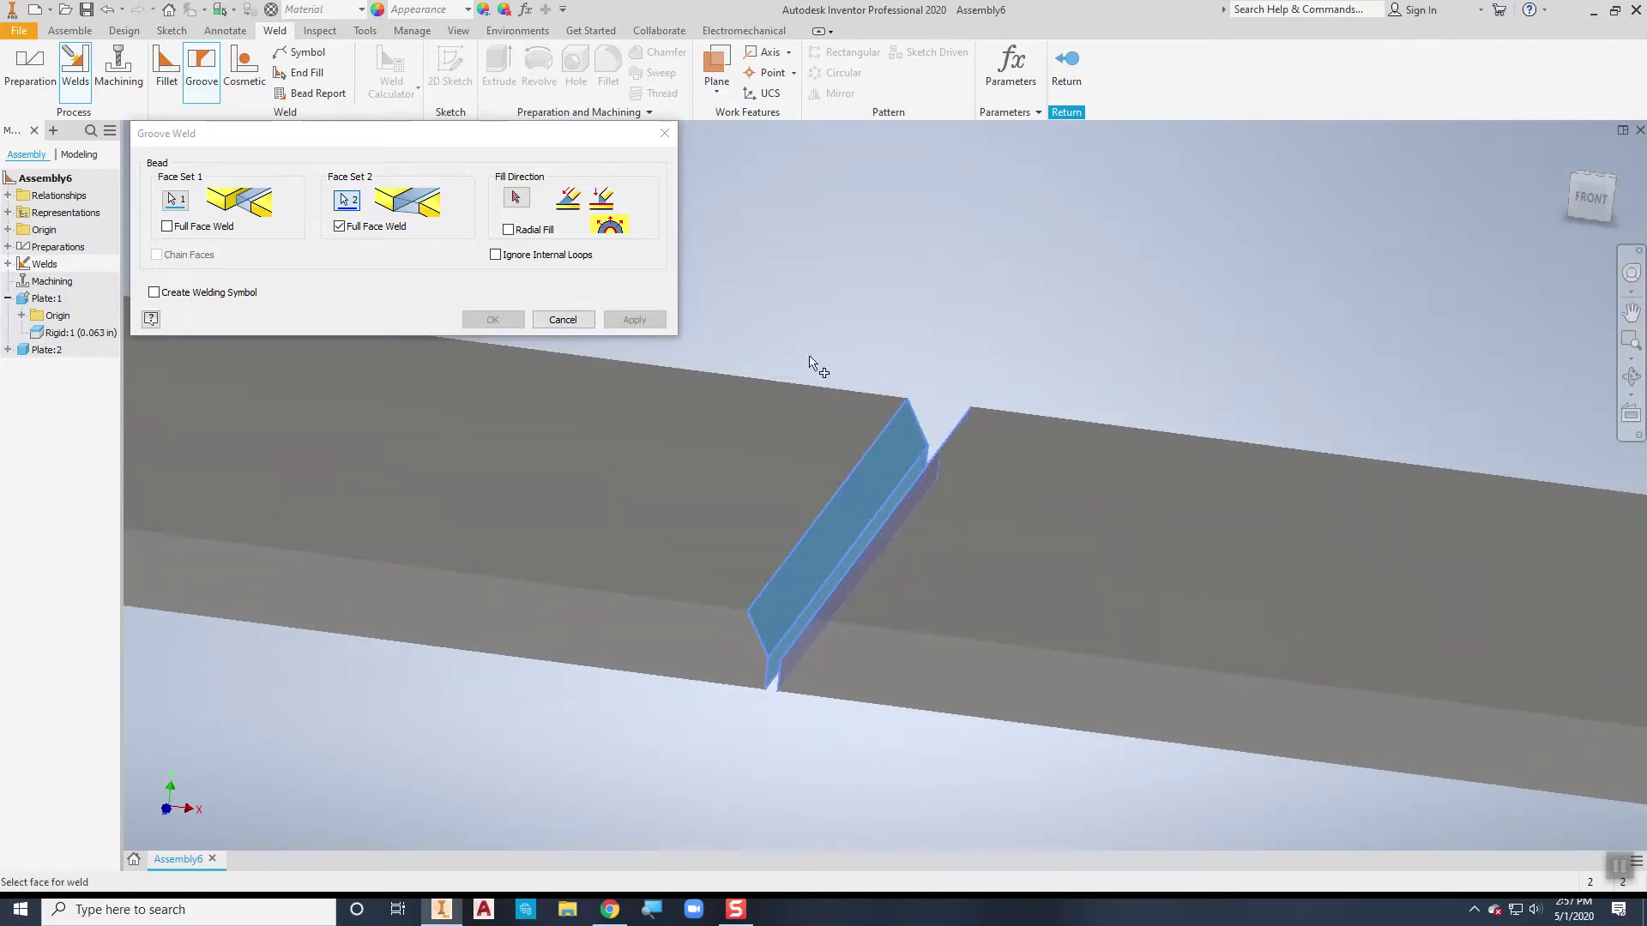
{"action": "middle_click_drag", "start_coordinate": [912, 272], "coordinate": [1060, 221]}
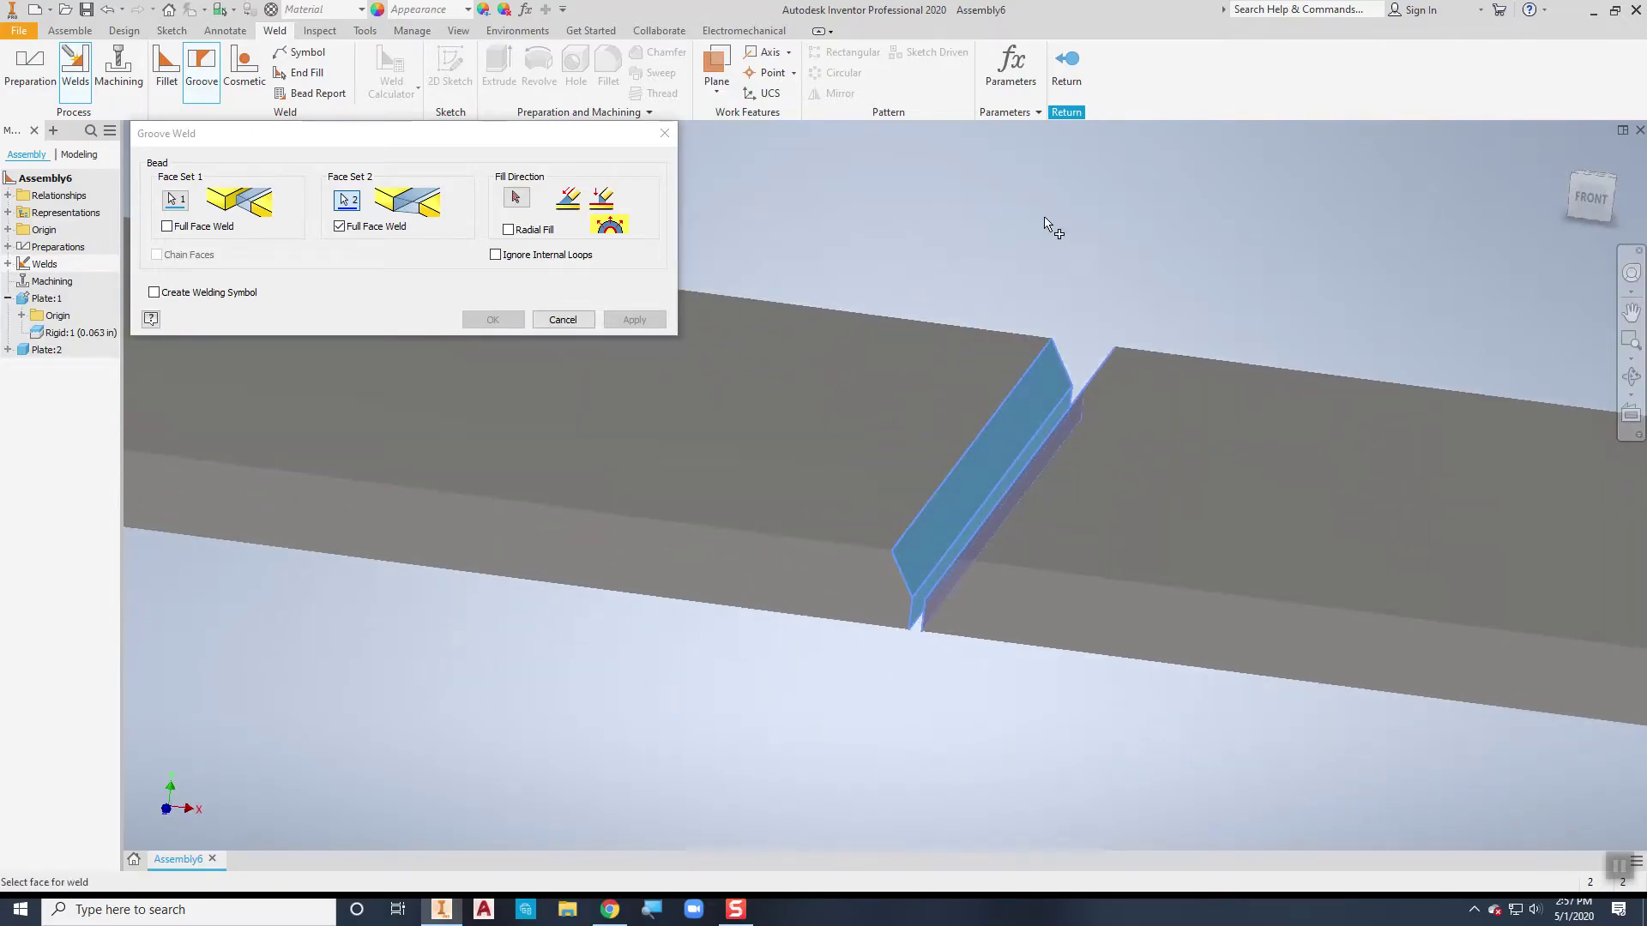
- Define the fill direction along the first plate's long upper edge, without radial fill, and create the groove weld
{"action": "left_click", "coordinate": [508, 228]}
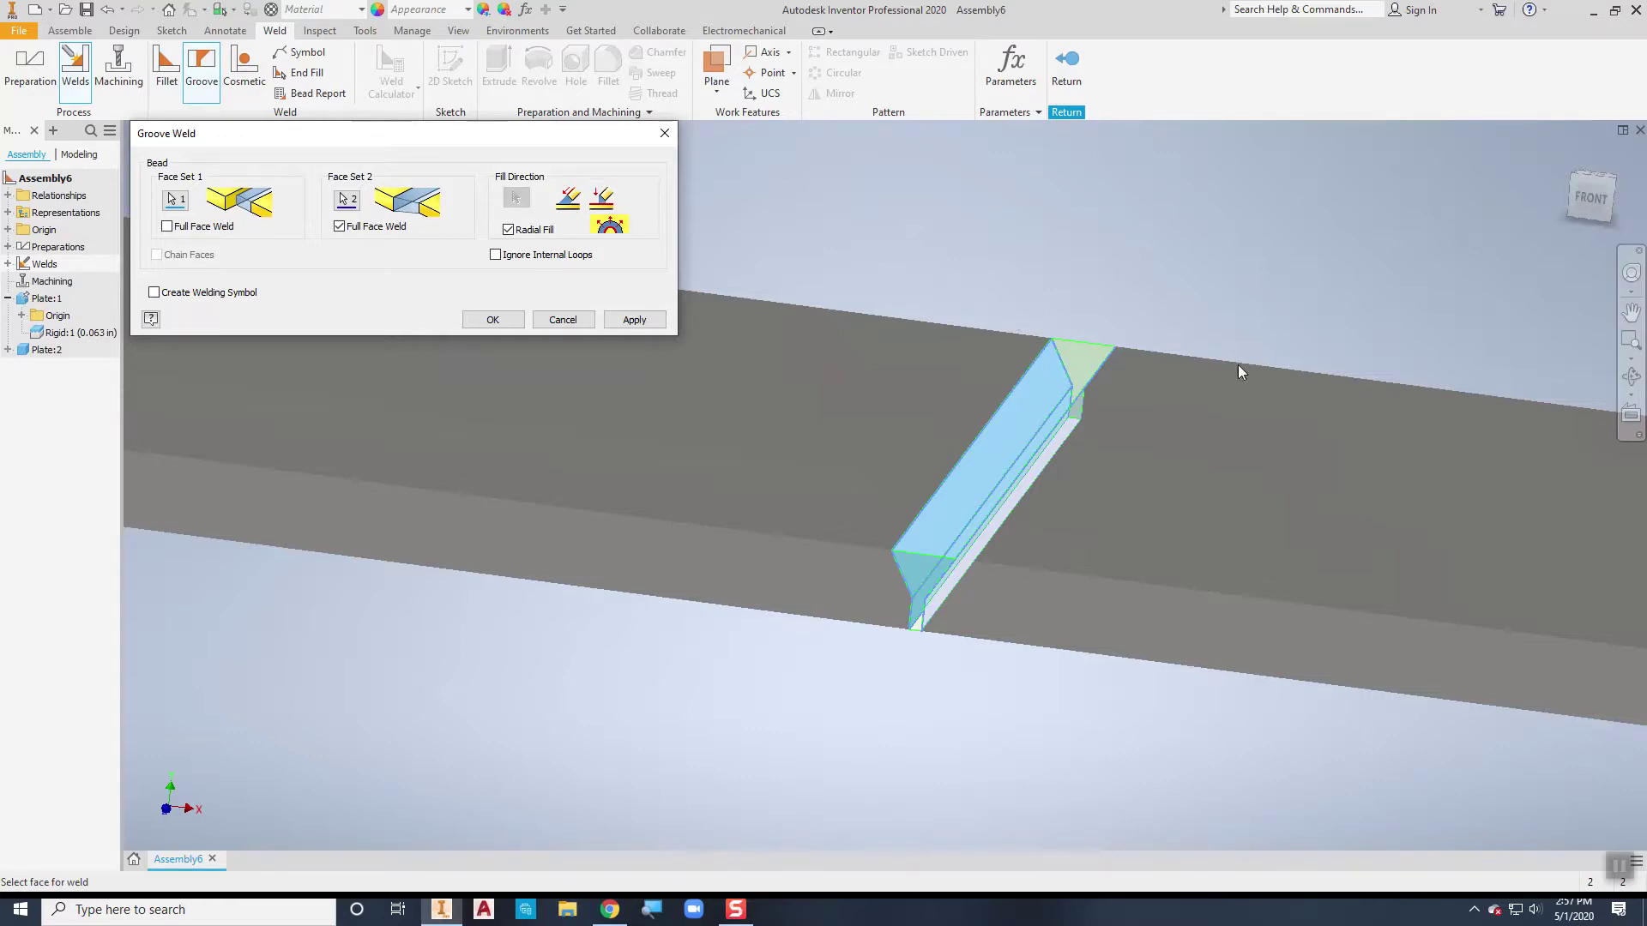
{"action": "left_click", "coordinate": [509, 230]}
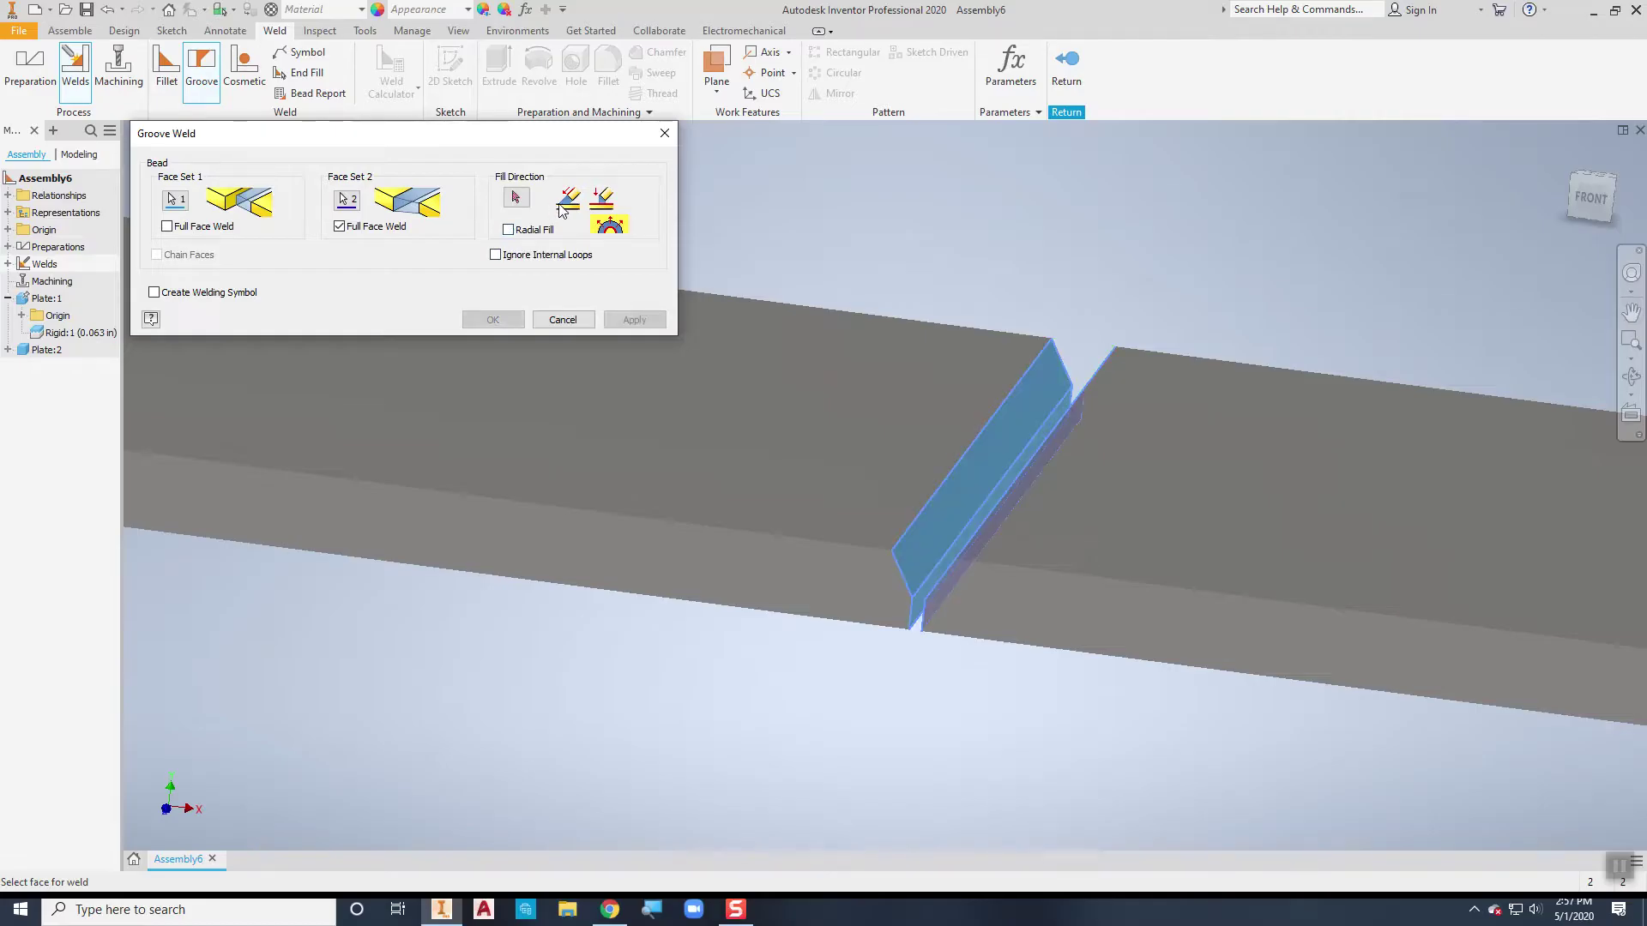
{"action": "left_click", "coordinate": [516, 197]}
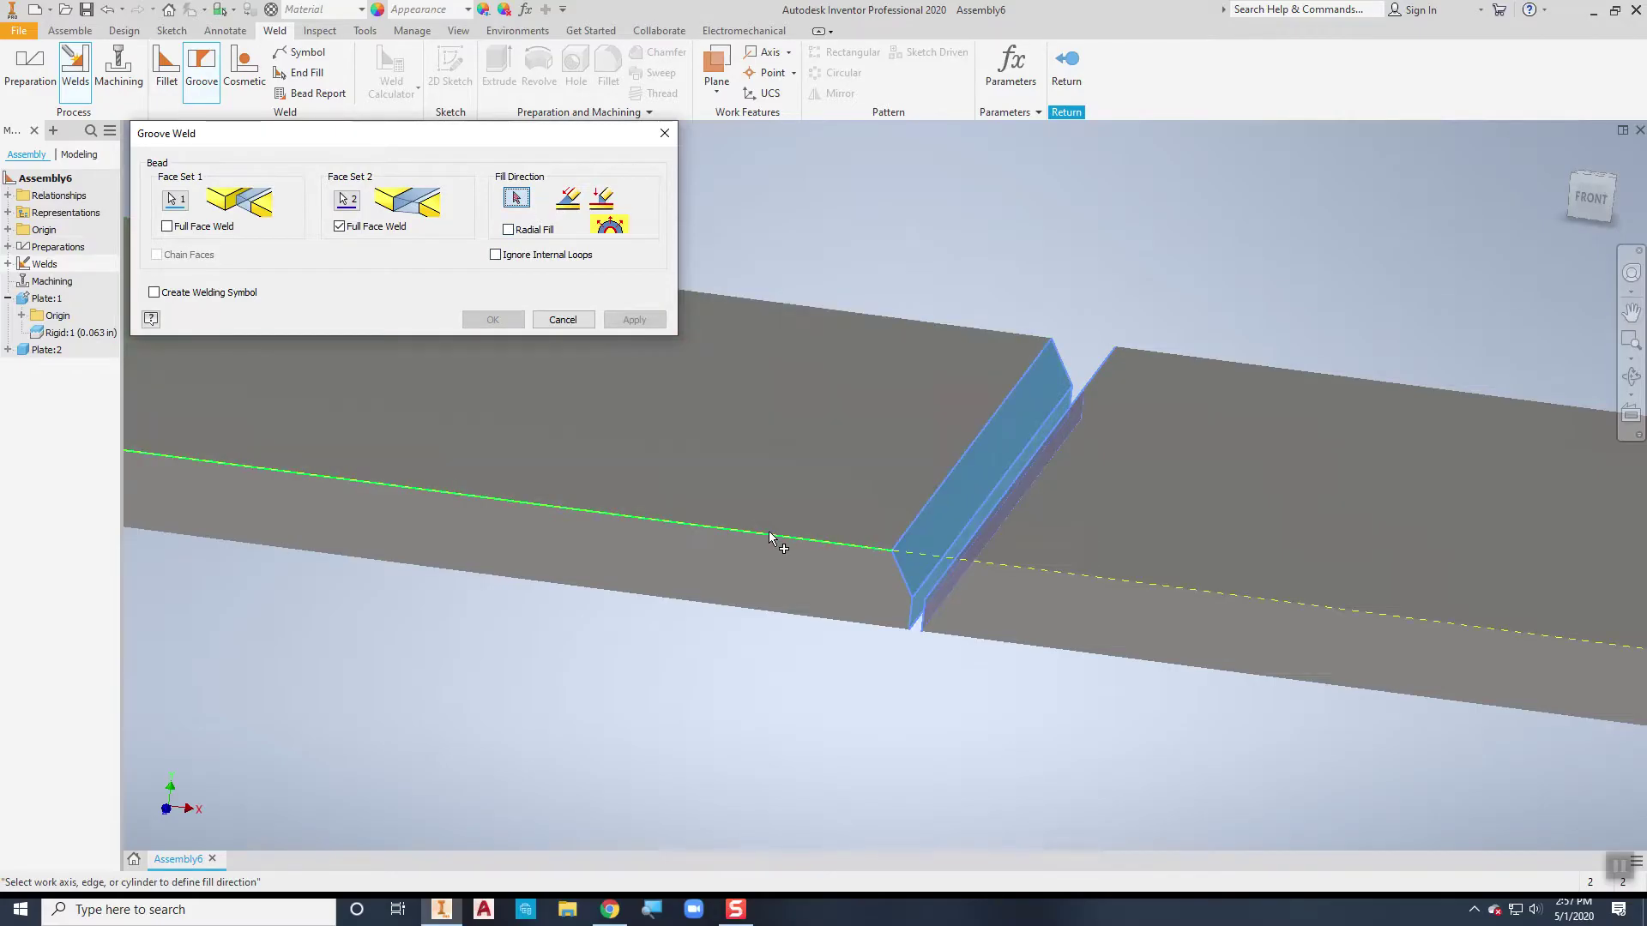
{"action": "left_click", "coordinate": [770, 537]}
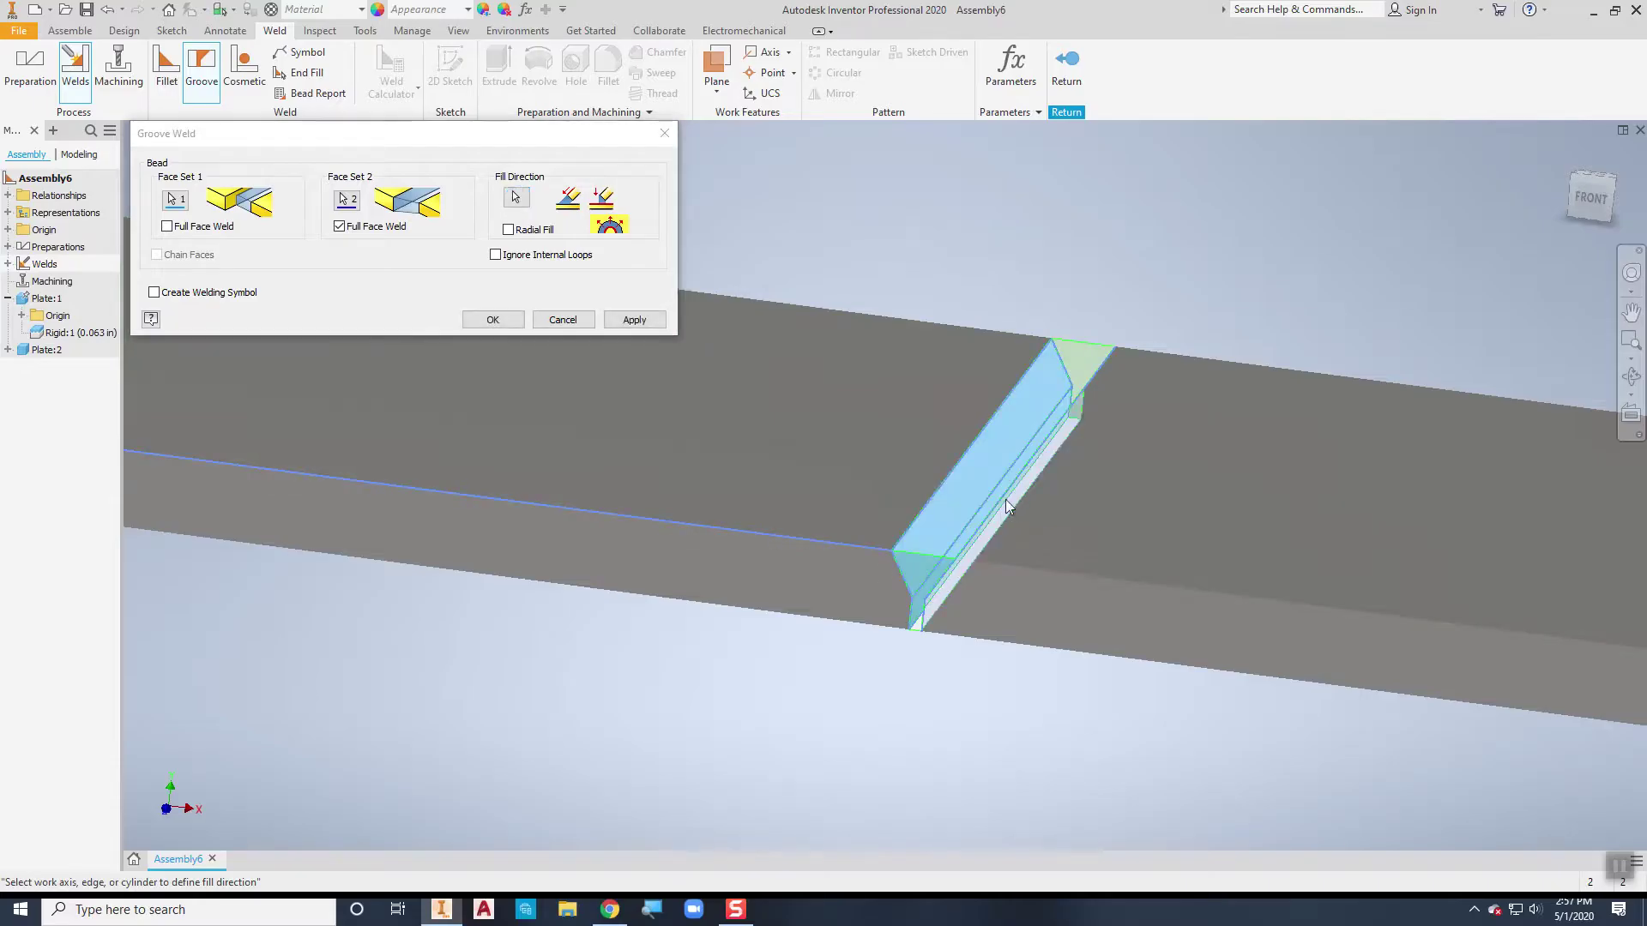
{"action": "left_click", "coordinate": [480, 322]}
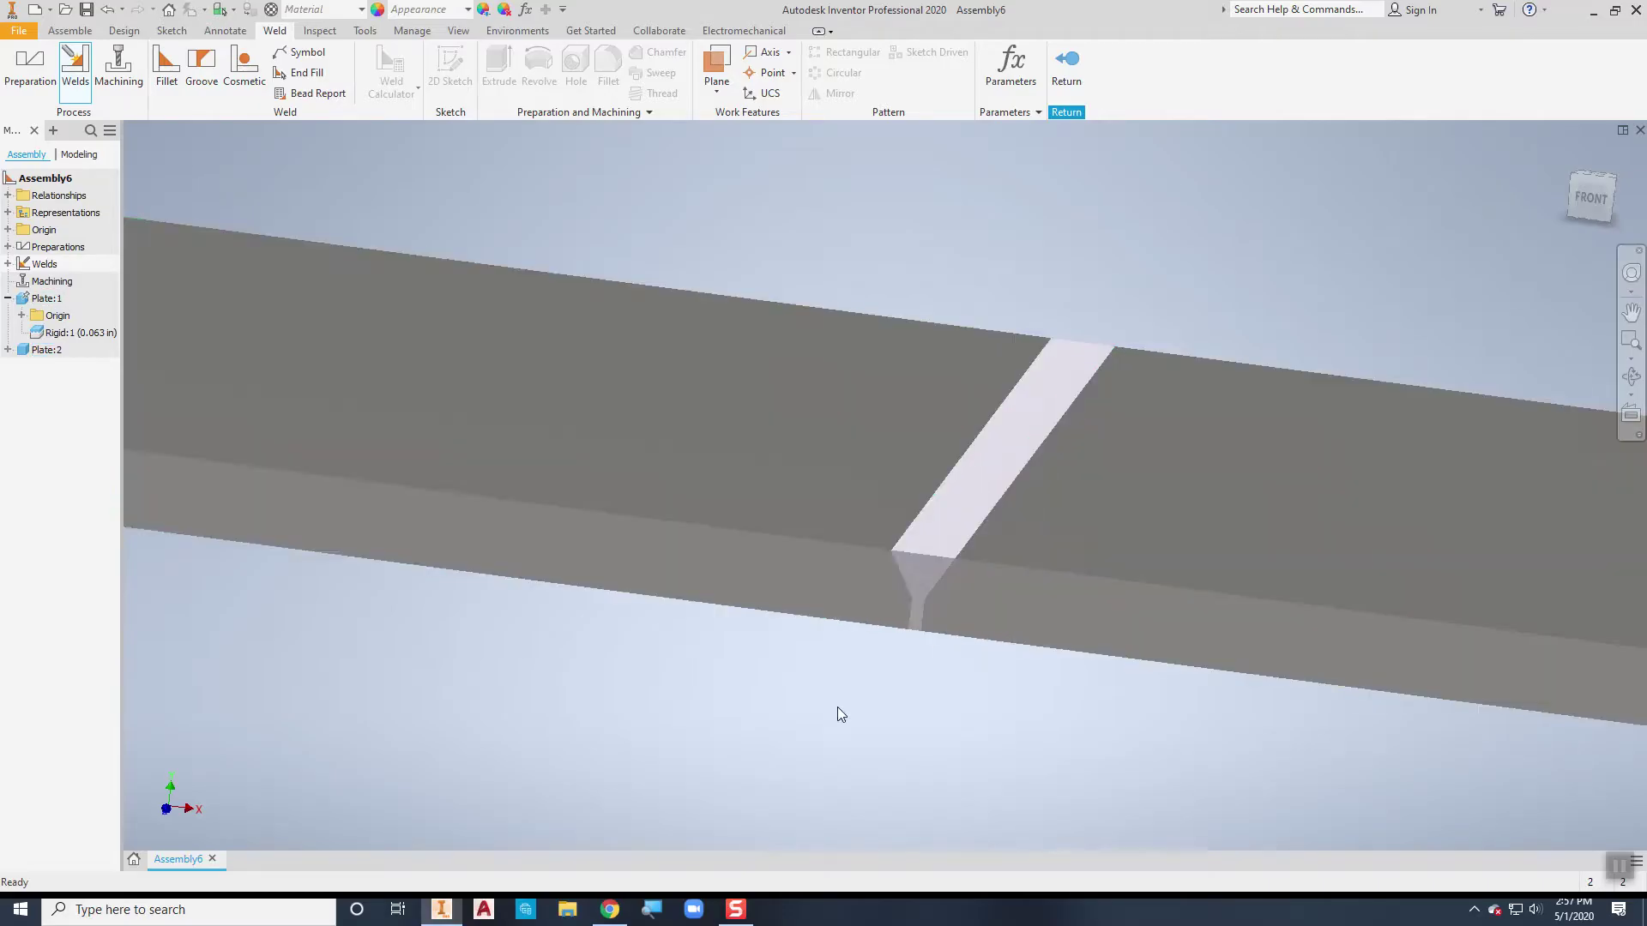
{"action": "scroll", "coordinate": [822, 681], "scroll_direction": "up", "scroll_amount": 3}
{"action": "middle_click_drag", "start_coordinate": [846, 683], "coordinate": [783, 686], "text": "shift"}
{"action": "scroll", "coordinate": [797, 695], "scroll_direction": "up", "scroll_amount": 3}
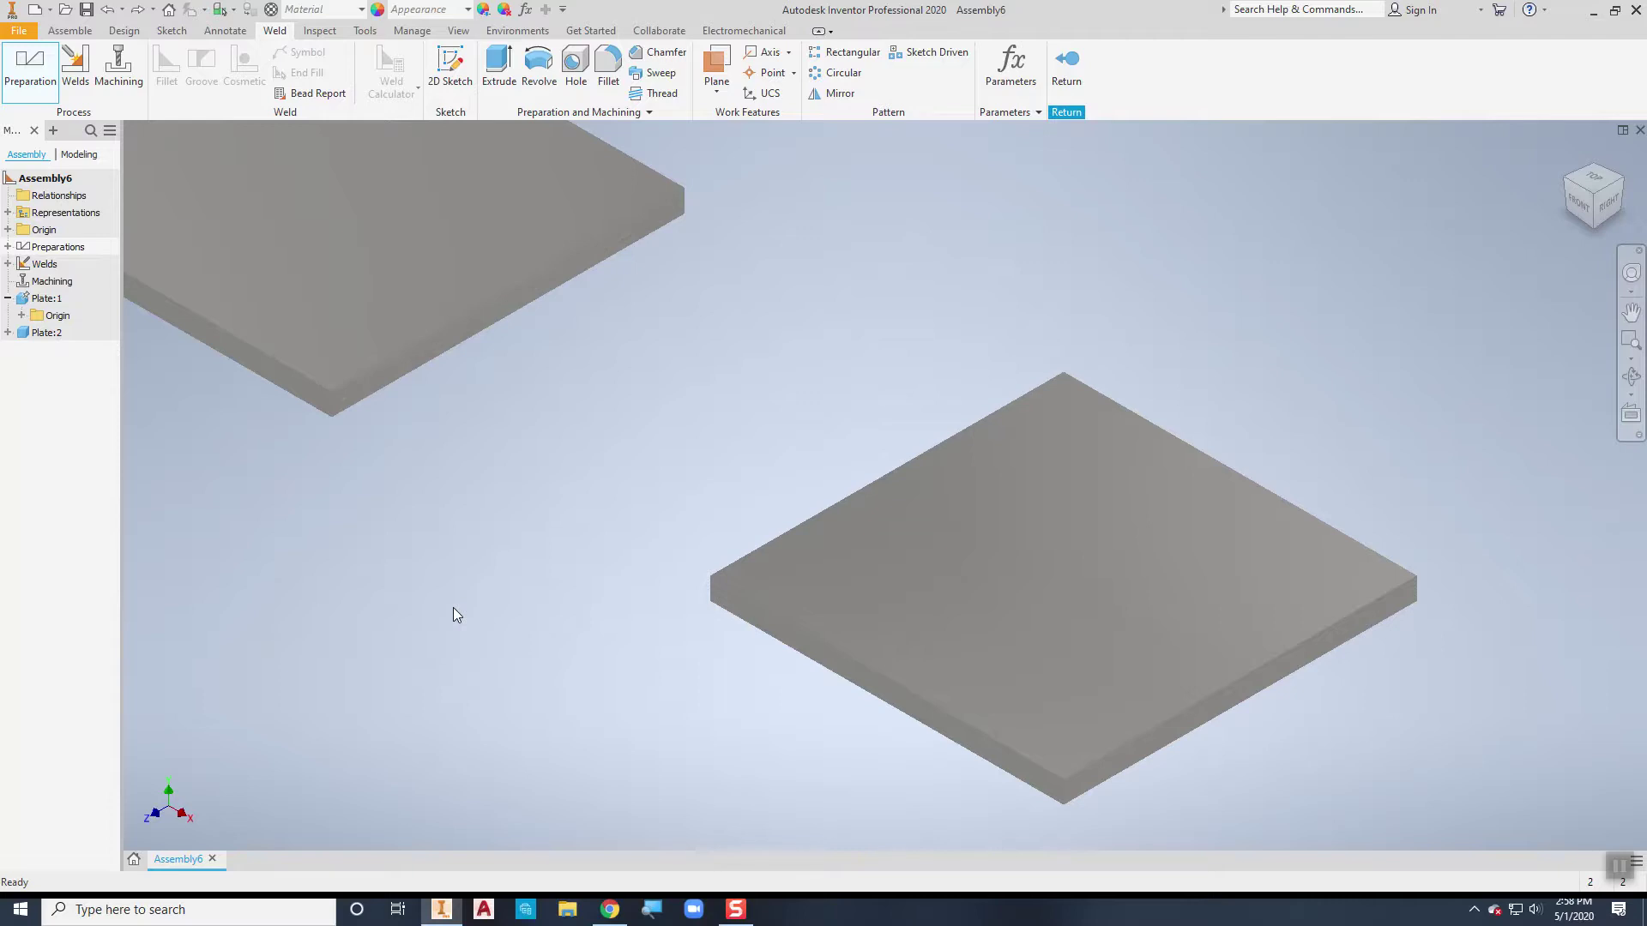
- Leave weld preparation and rigidly join the center of the first plate's side face to the center of the second plate's top face
{"action": "scroll", "coordinate": [455, 607], "scroll_direction": "down", "scroll_amount": 3}
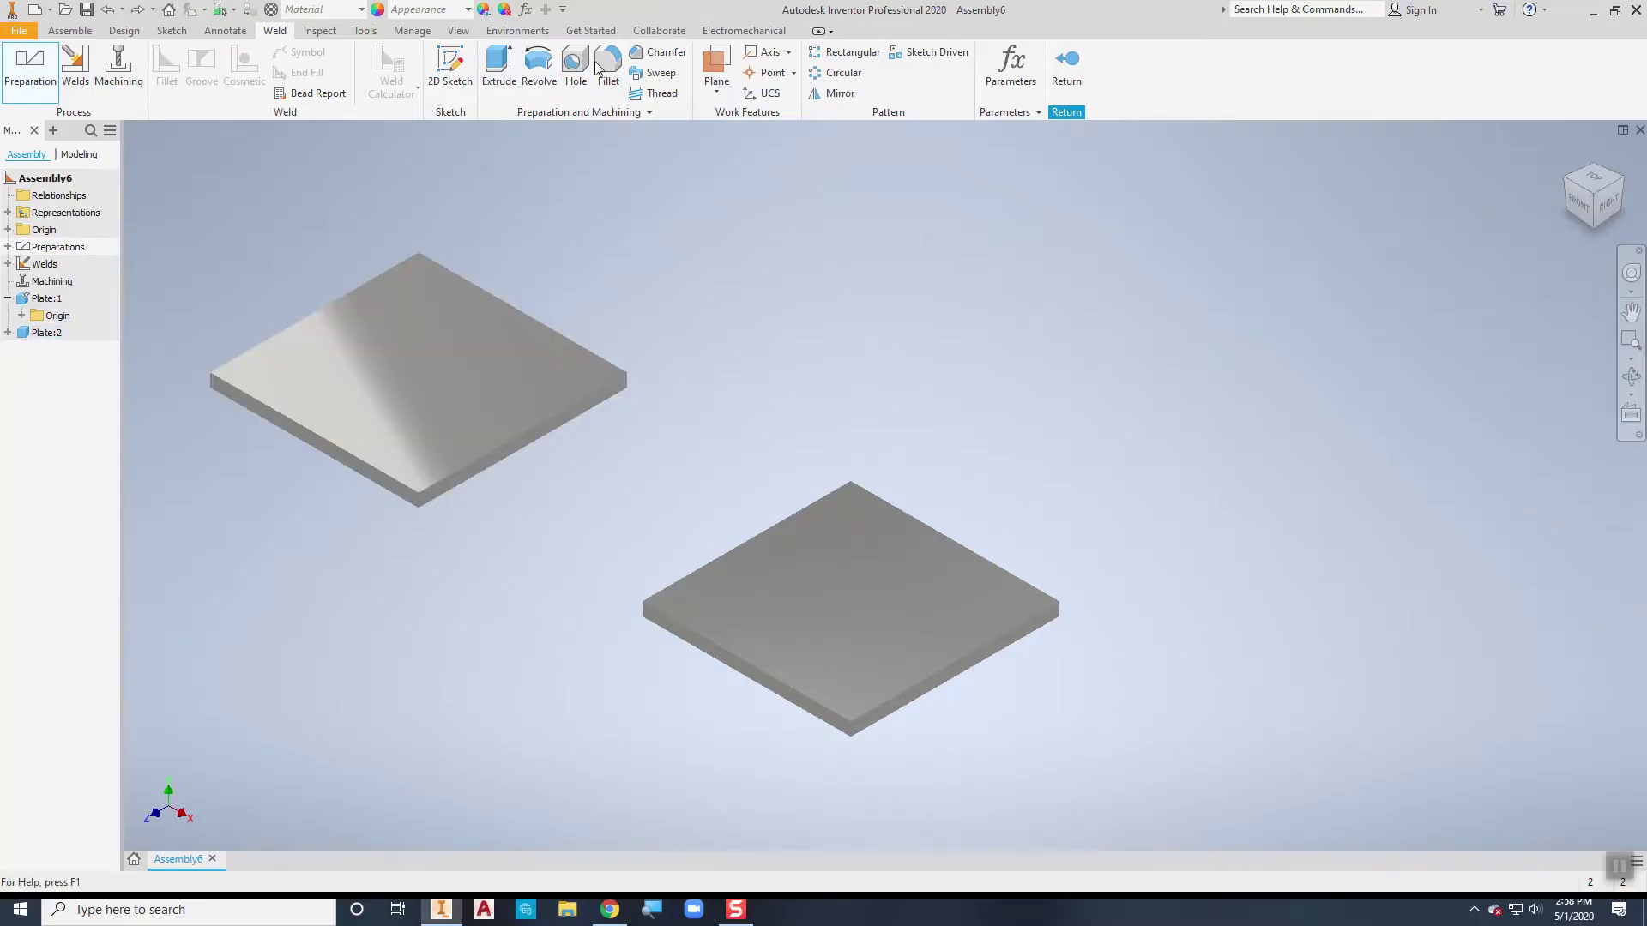
{"action": "left_click", "coordinate": [1074, 79]}
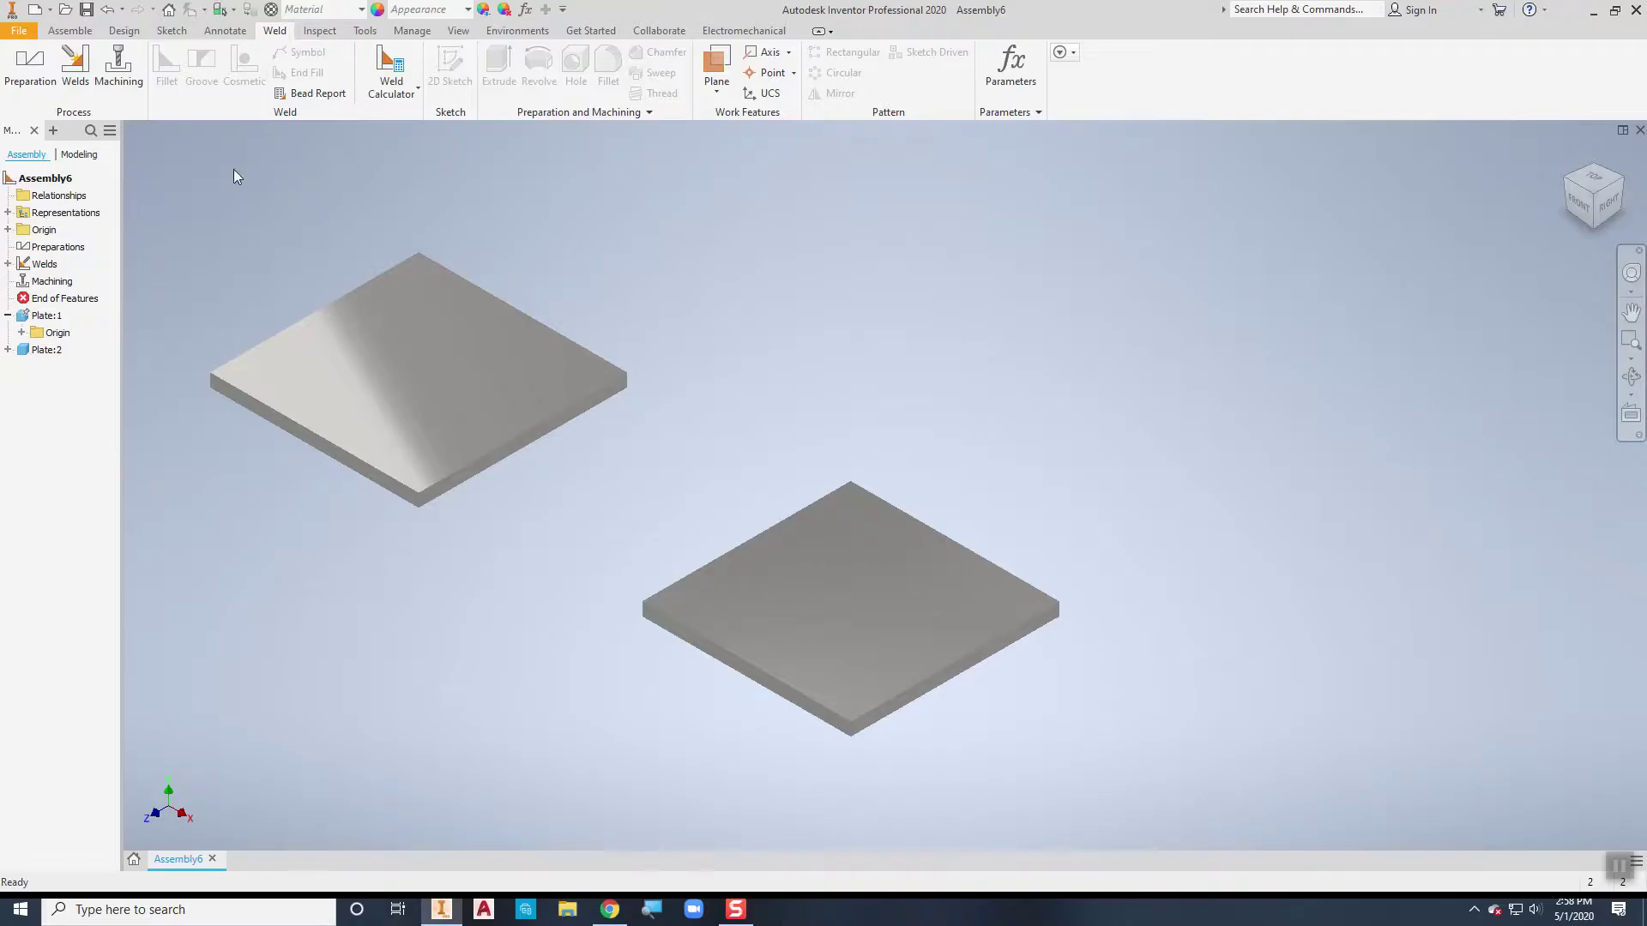
{"action": "left_click", "coordinate": [67, 31]}
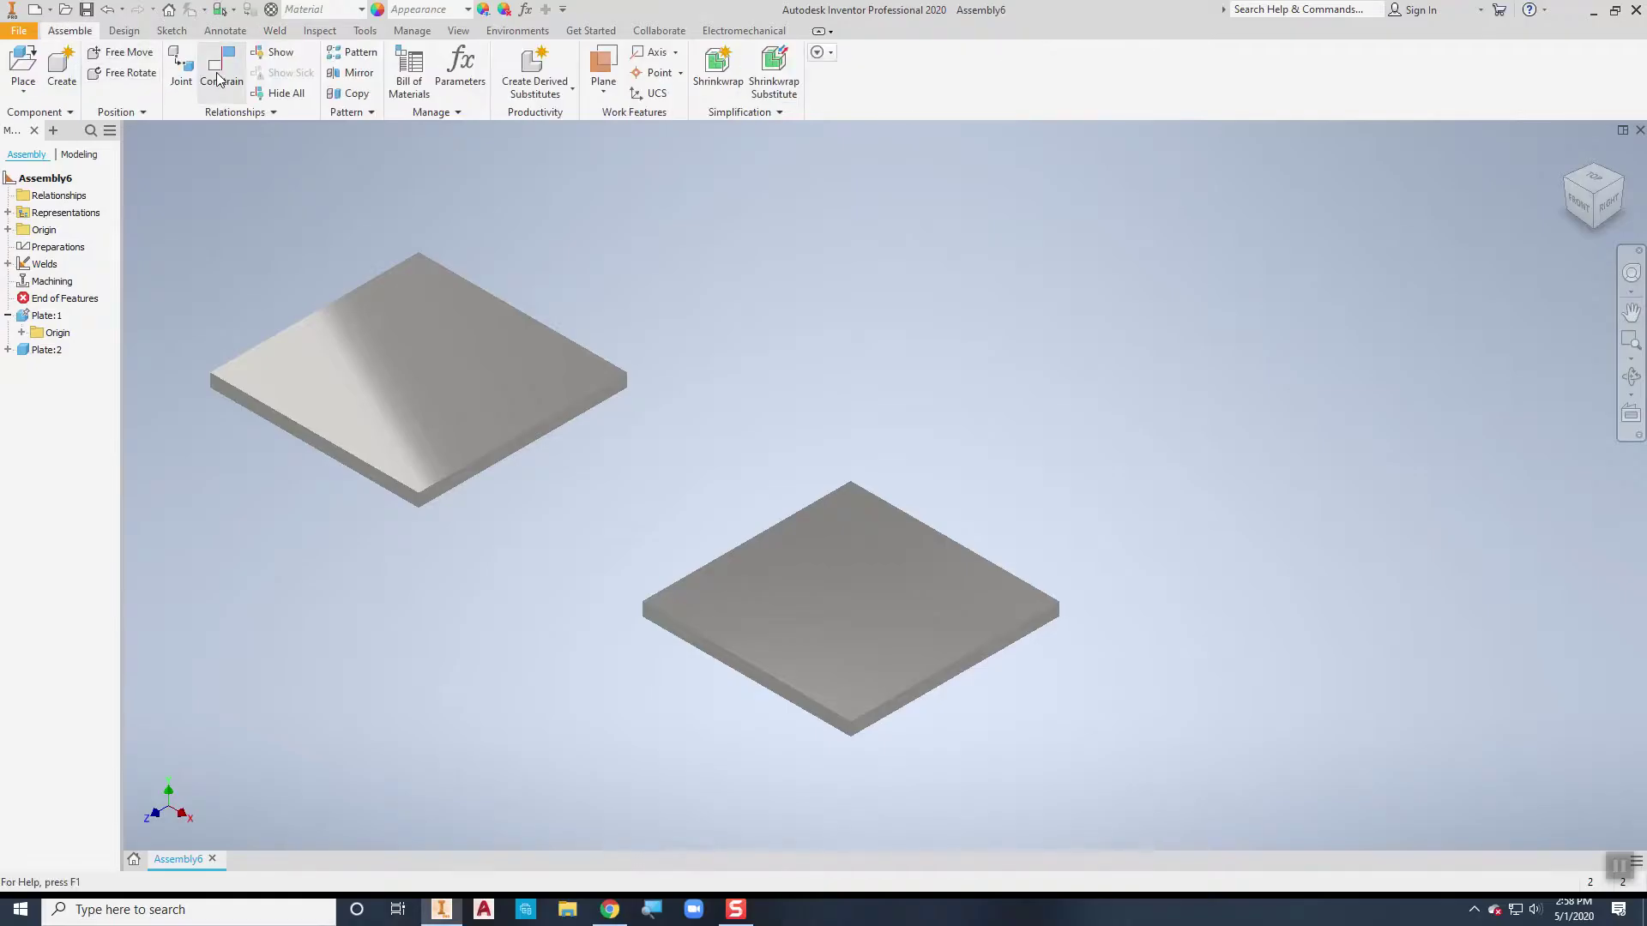
{"action": "left_click", "coordinate": [218, 79]}
{"action": "scroll", "coordinate": [544, 476], "scroll_direction": "up", "scroll_amount": 5}
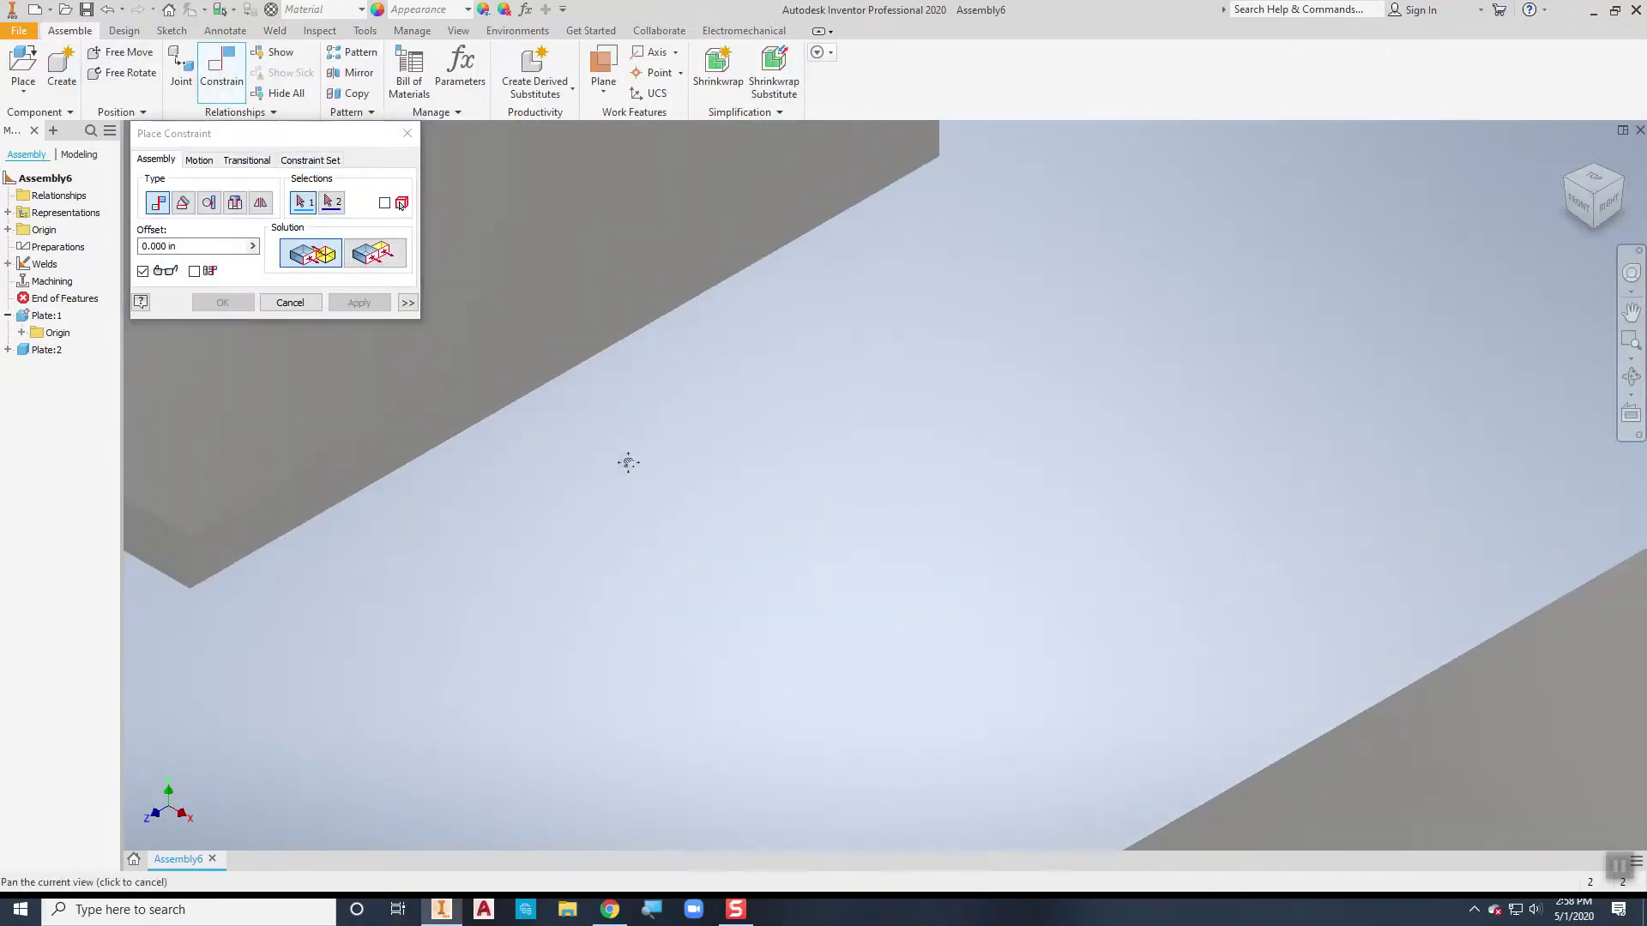
{"action": "left_click", "coordinate": [178, 70]}
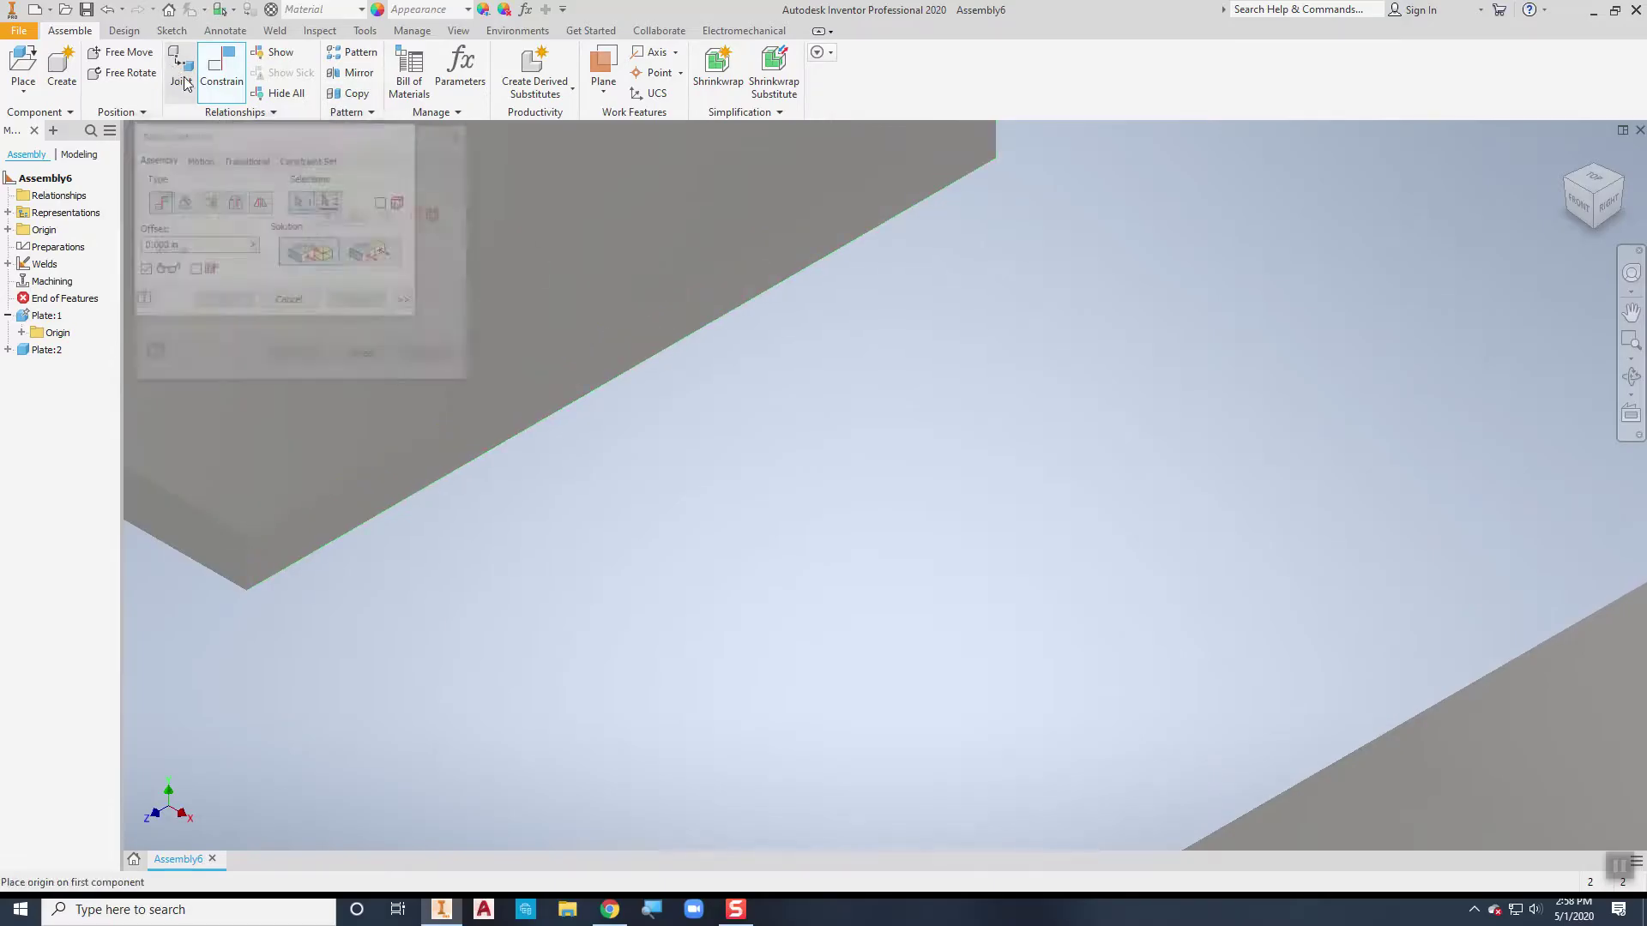
{"action": "left_click", "coordinate": [645, 338]}
{"action": "scroll", "coordinate": [857, 498], "scroll_direction": "down", "scroll_amount": 5}
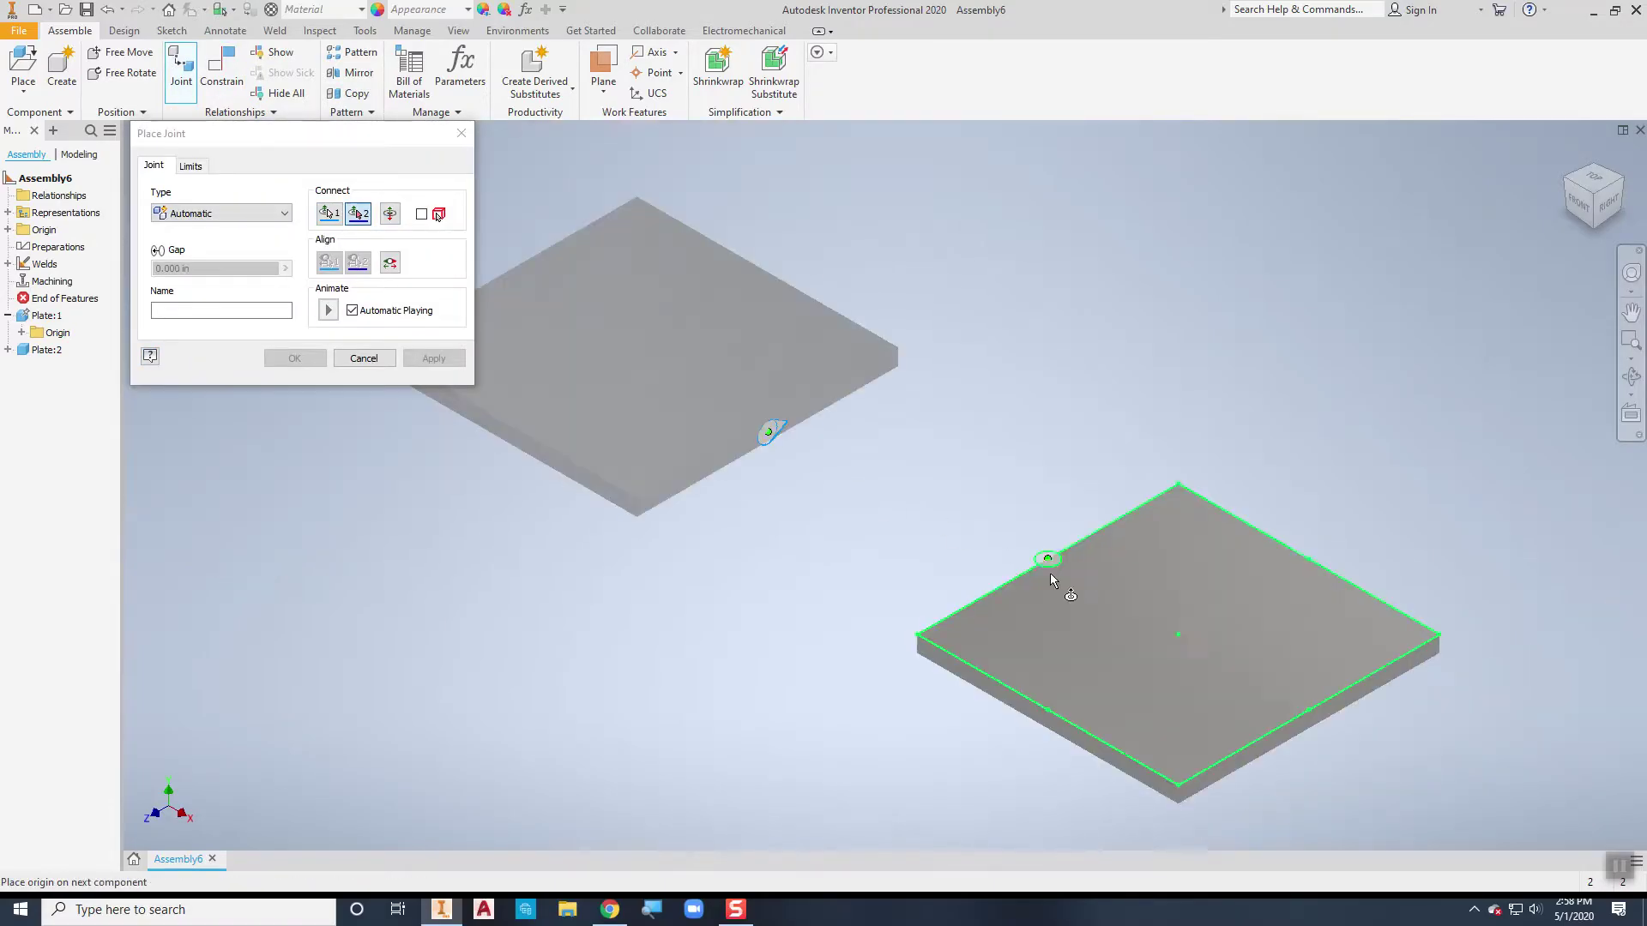
{"action": "left_click", "coordinate": [1194, 645]}
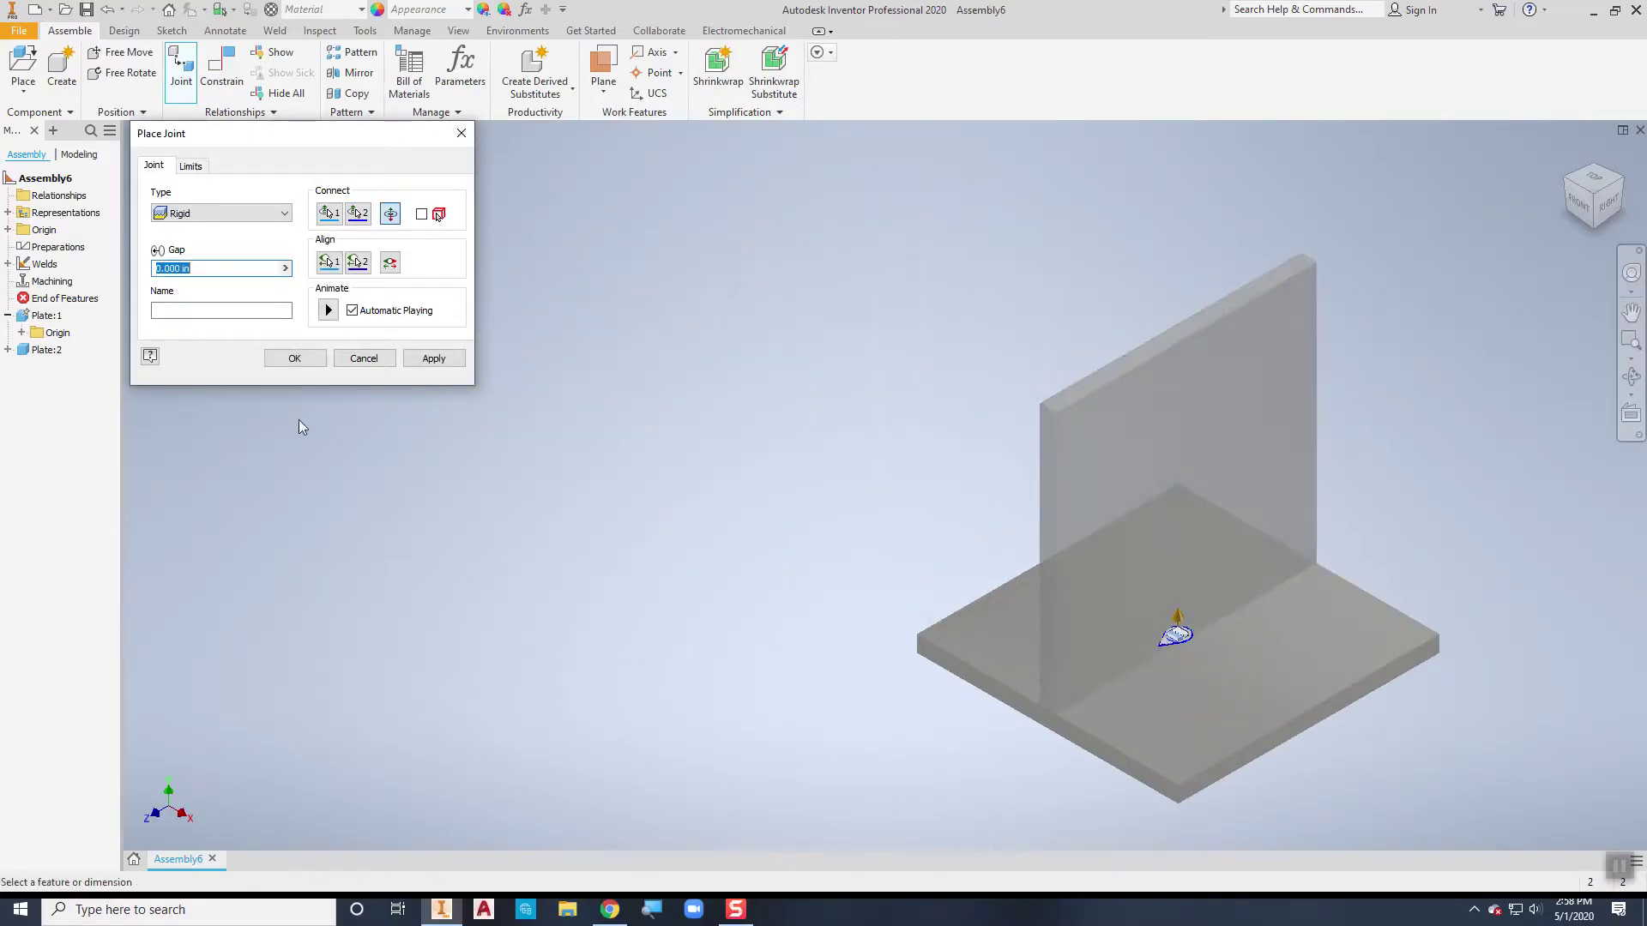
{"action": "left_click", "coordinate": [294, 358]}
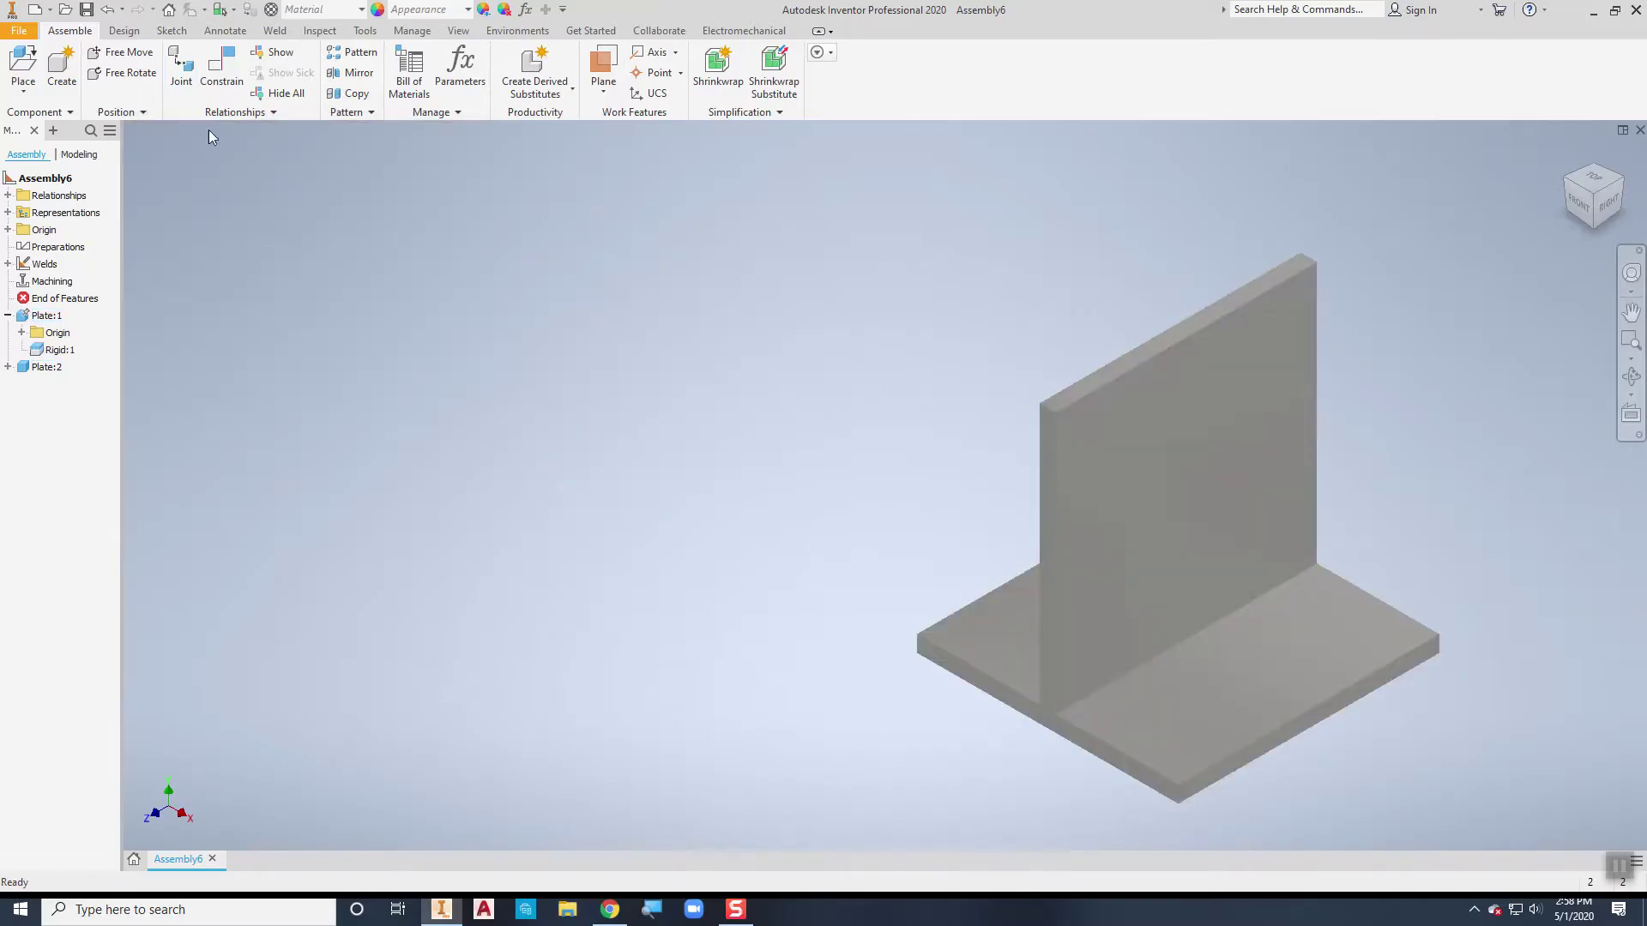
- Activate the Welds process for the T-joint assembly
{"action": "left_click", "coordinate": [271, 31]}
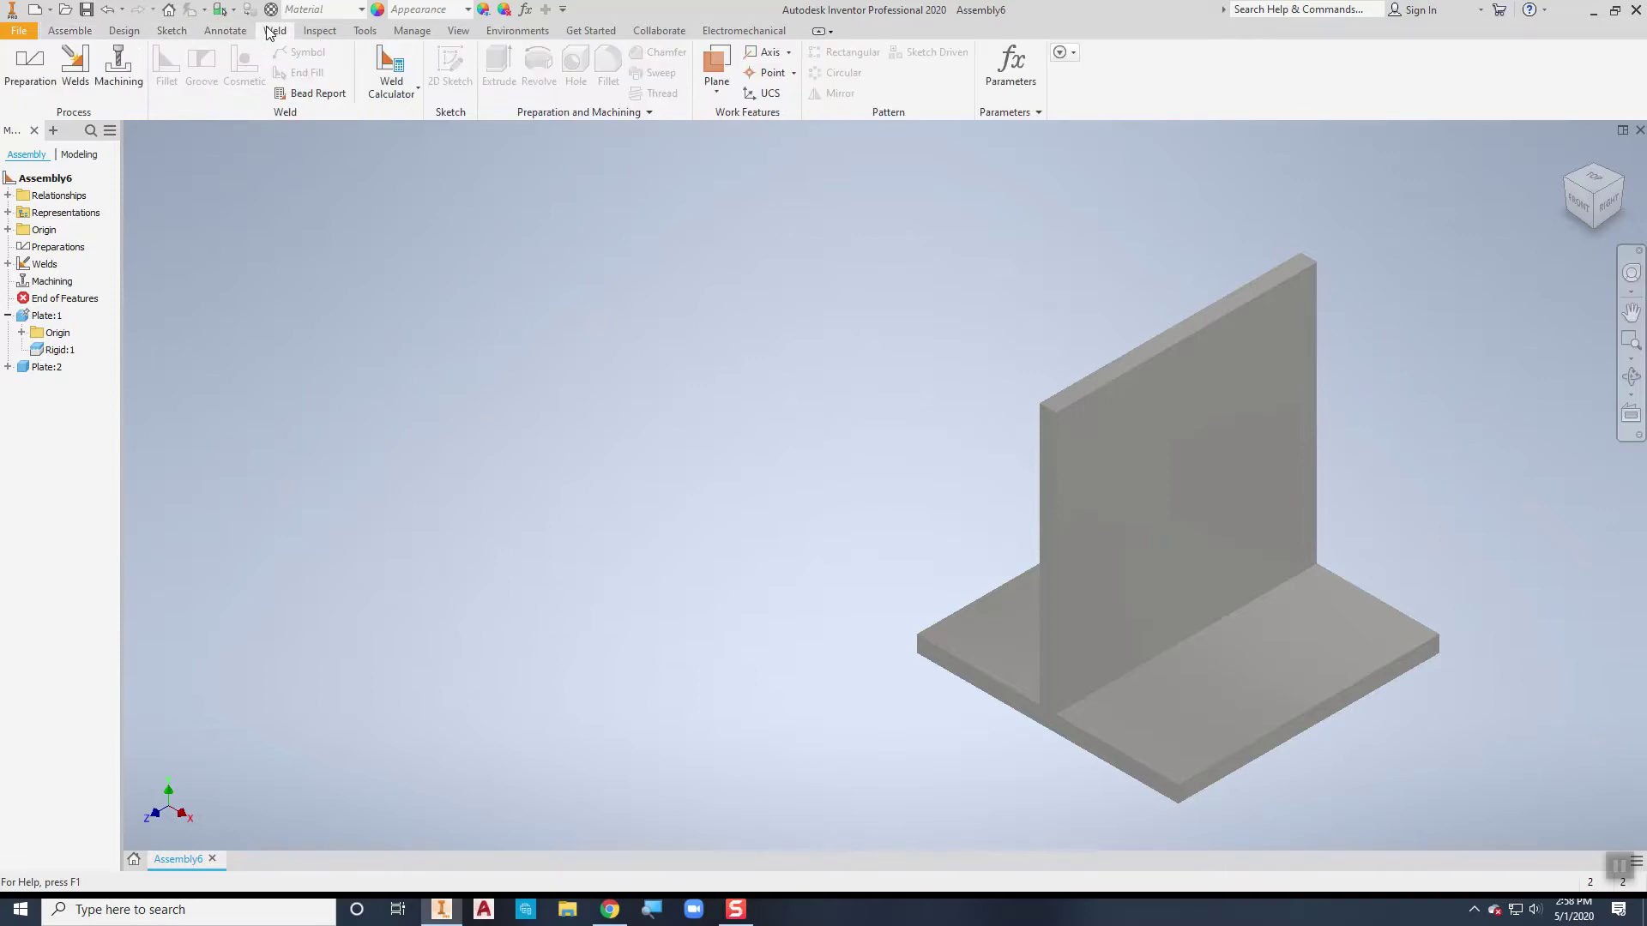
{"action": "left_click", "coordinate": [75, 71]}
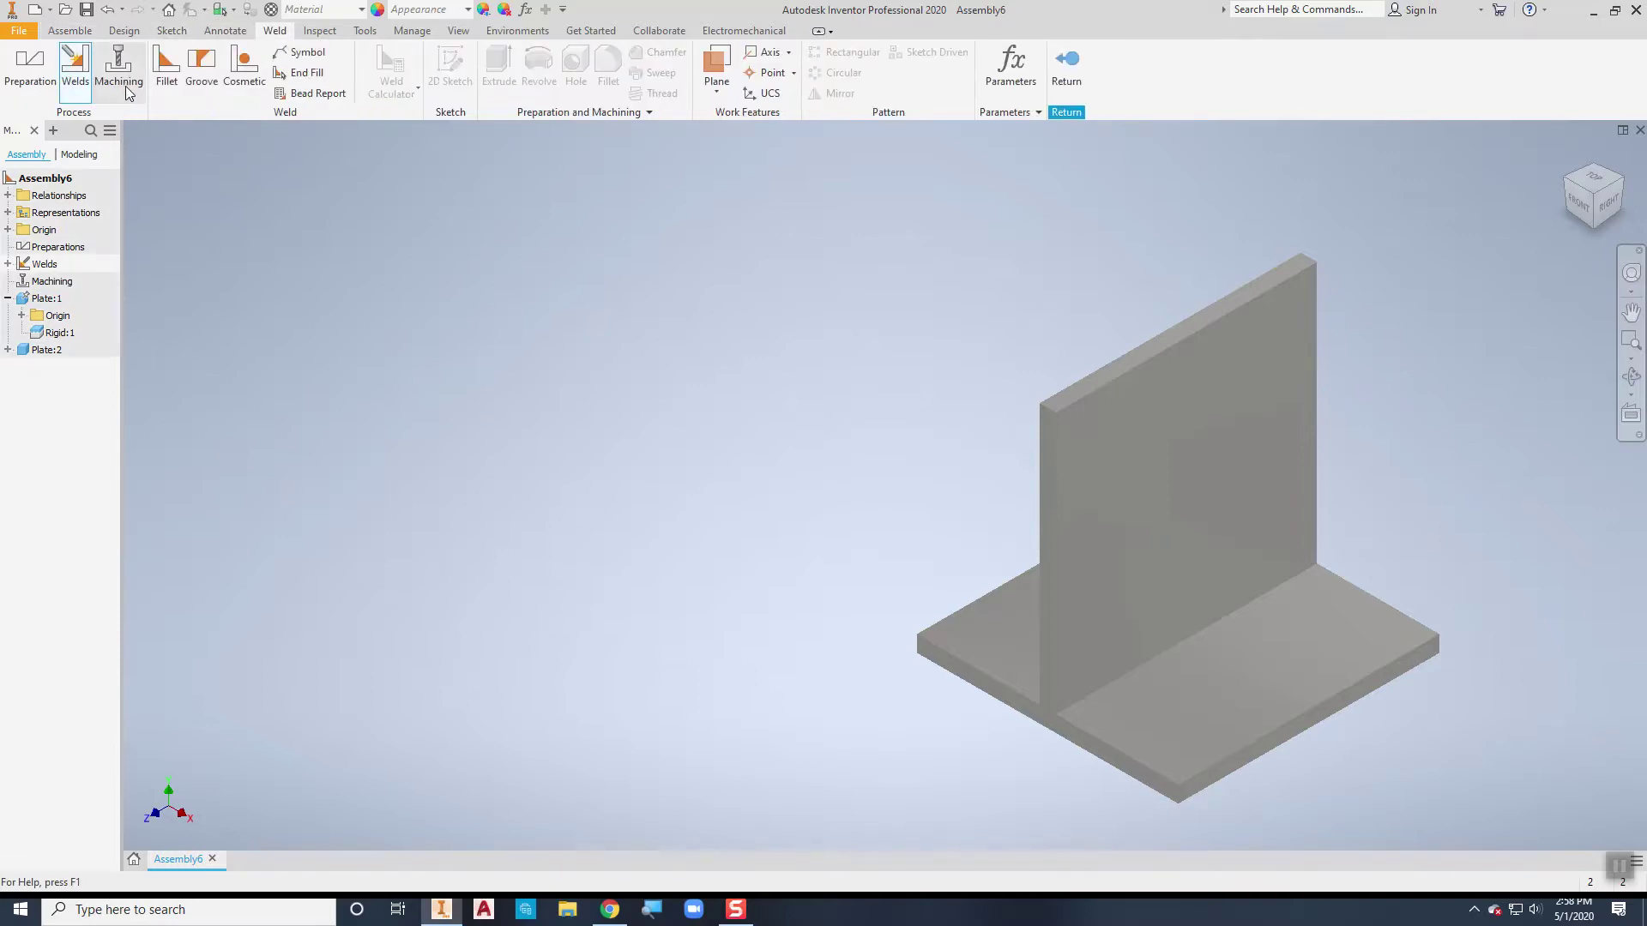
{"action": "left_click", "coordinate": [163, 69]}
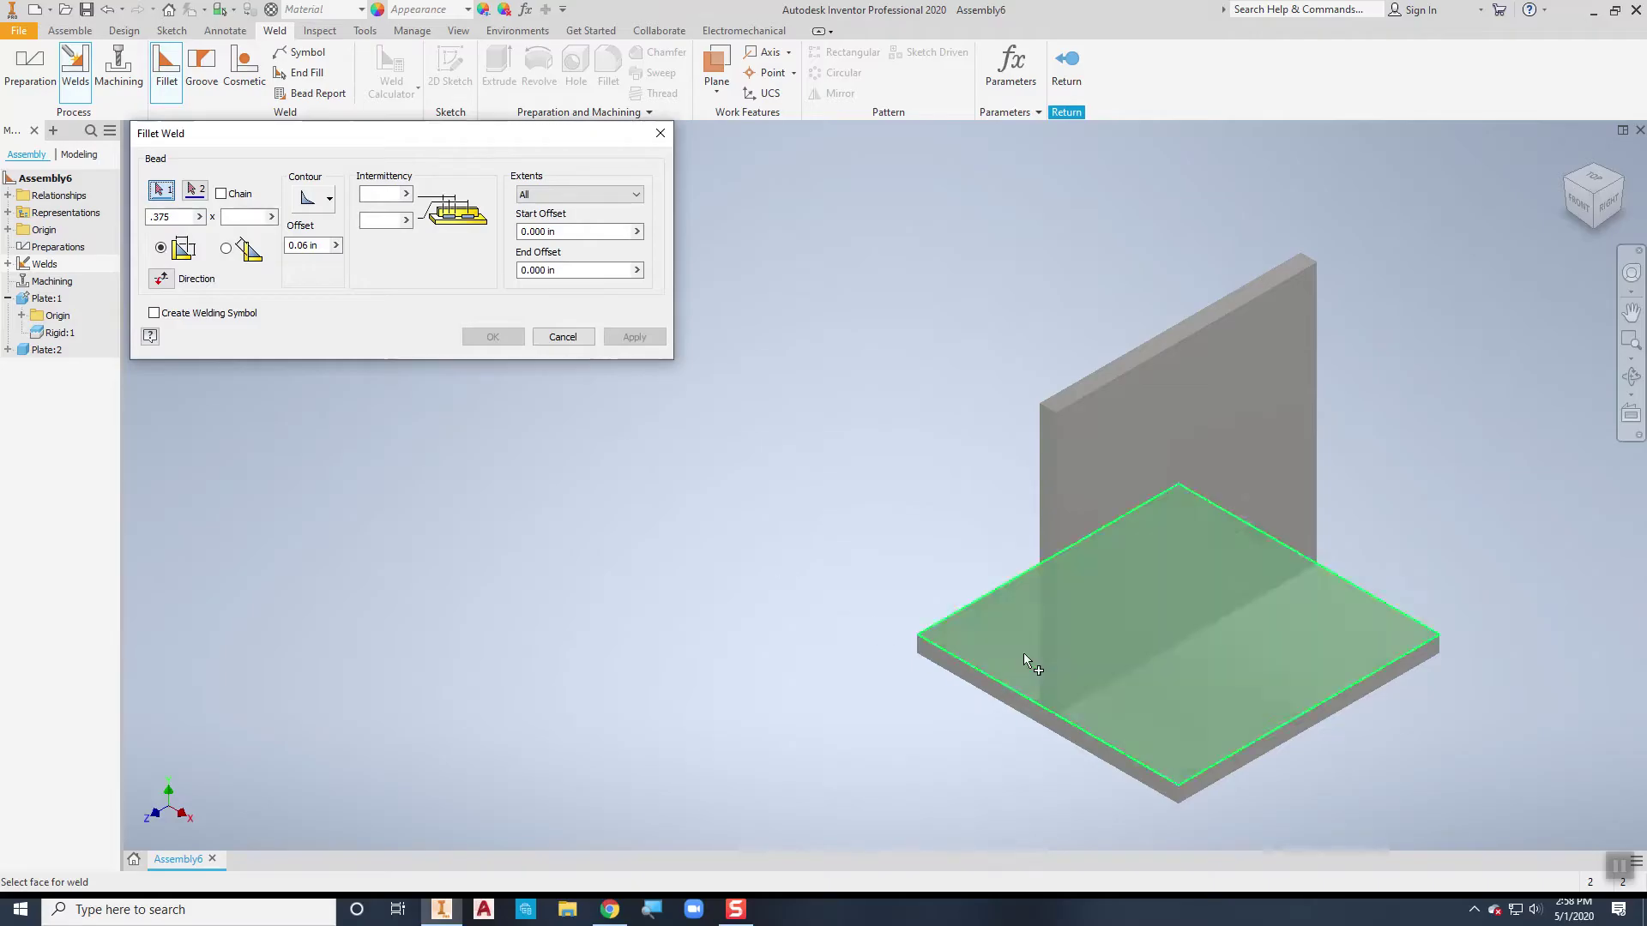
{"action": "left_click", "coordinate": [1094, 661]}
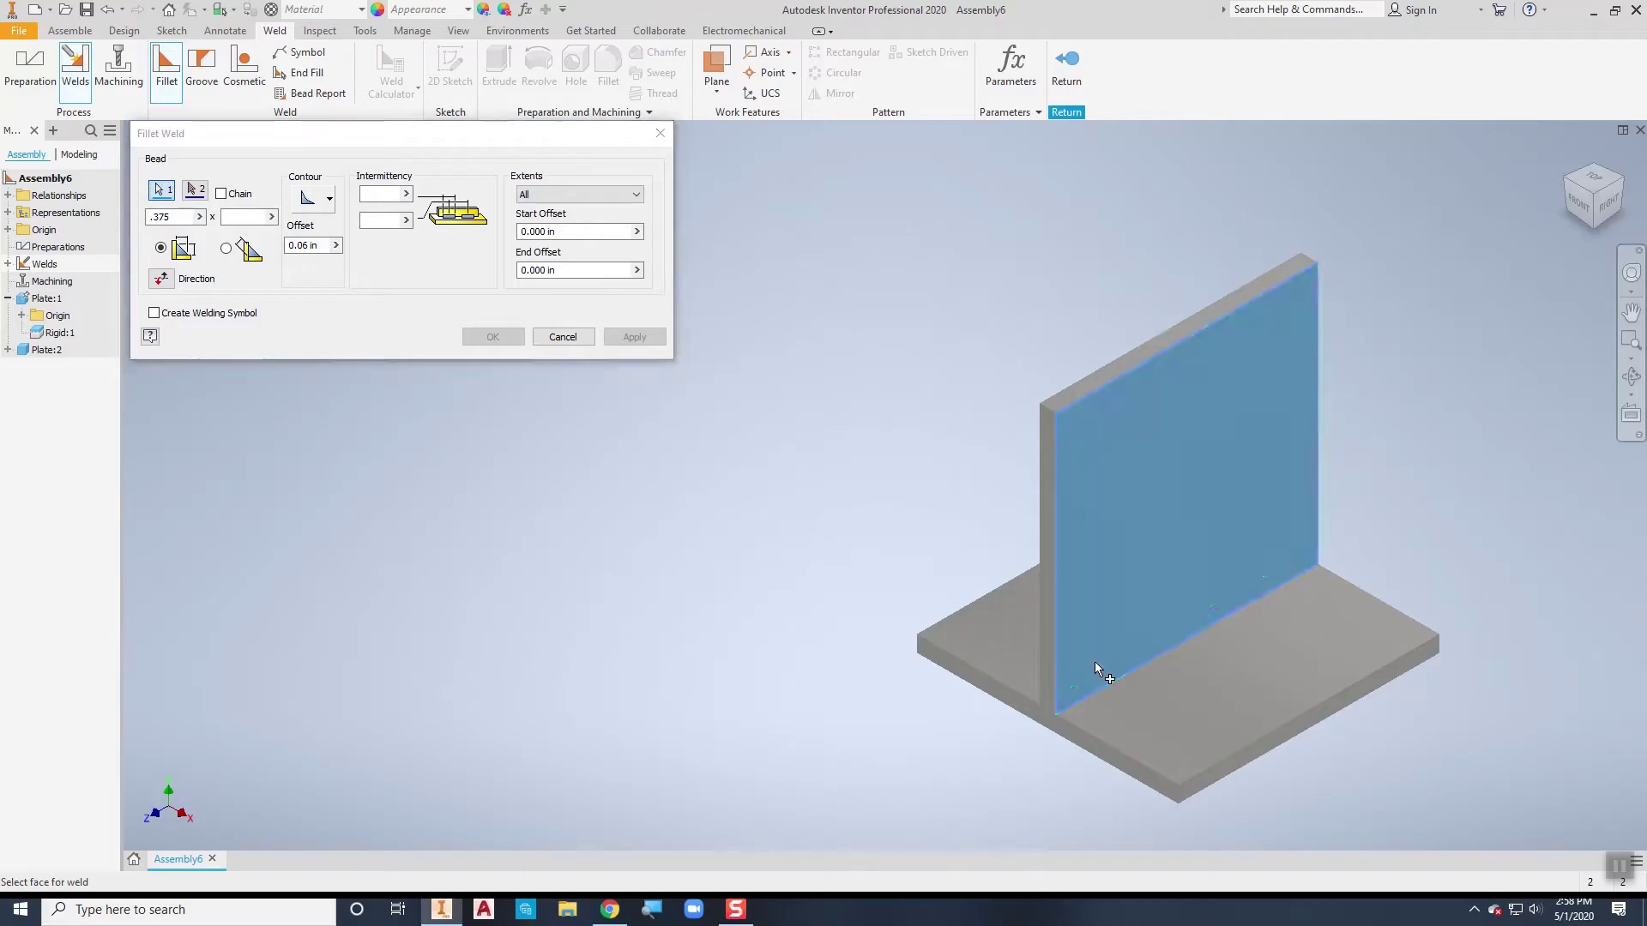
{"action": "left_click", "coordinate": [1145, 693]}
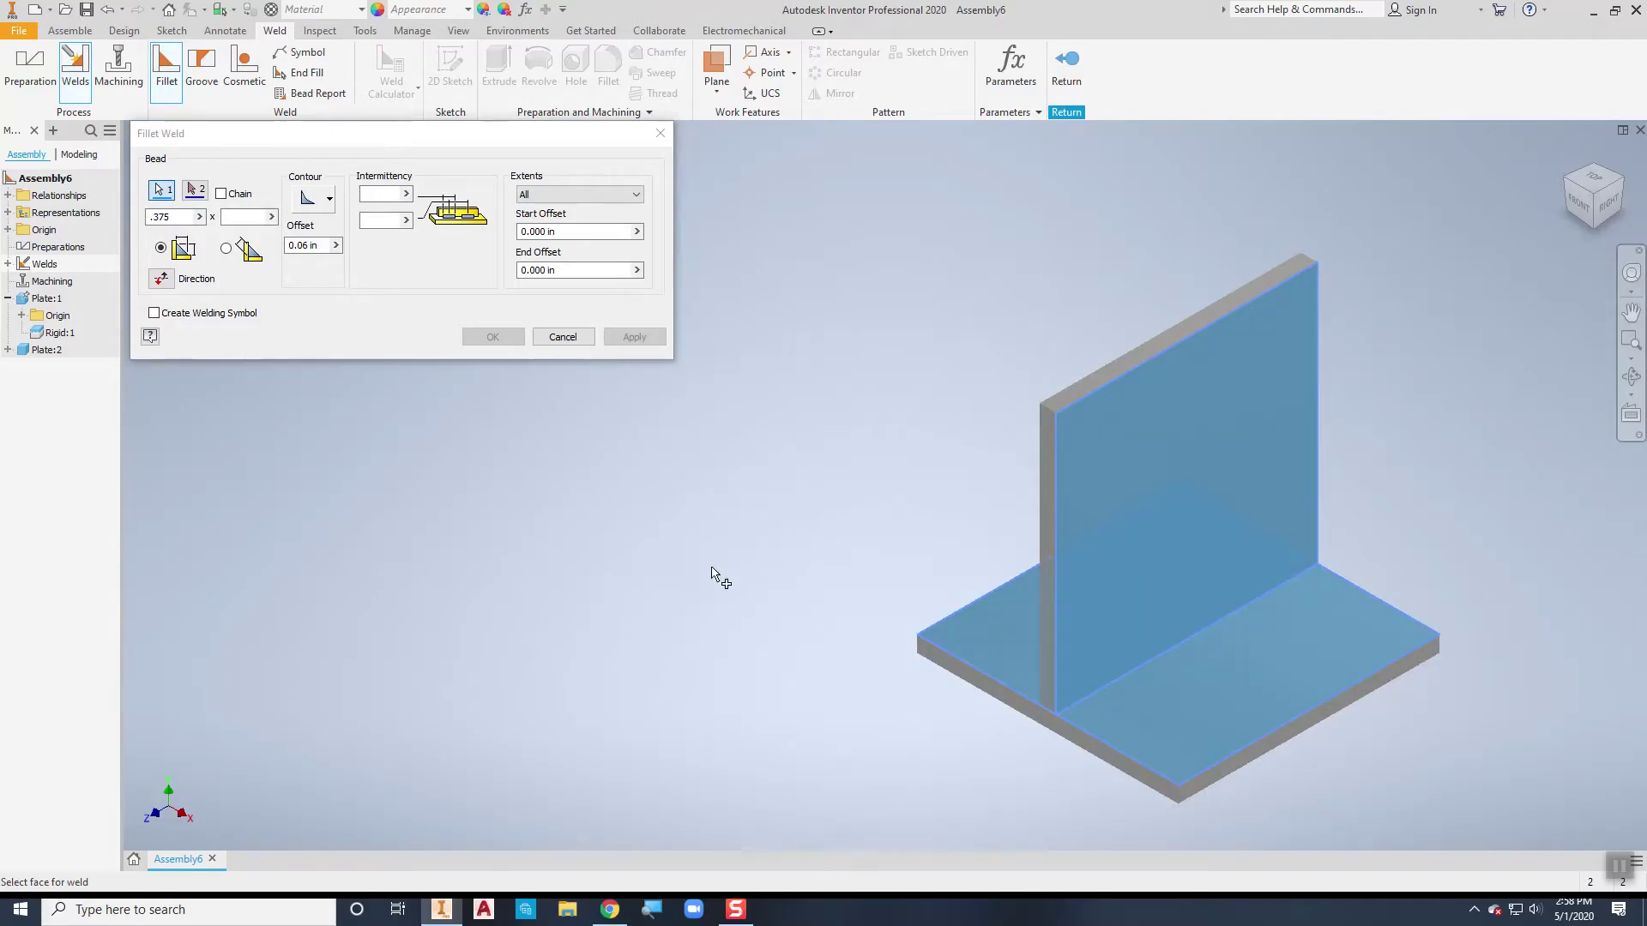
{"action": "left_click", "coordinate": [556, 334]}
{"action": "left_click", "coordinate": [154, 70]}
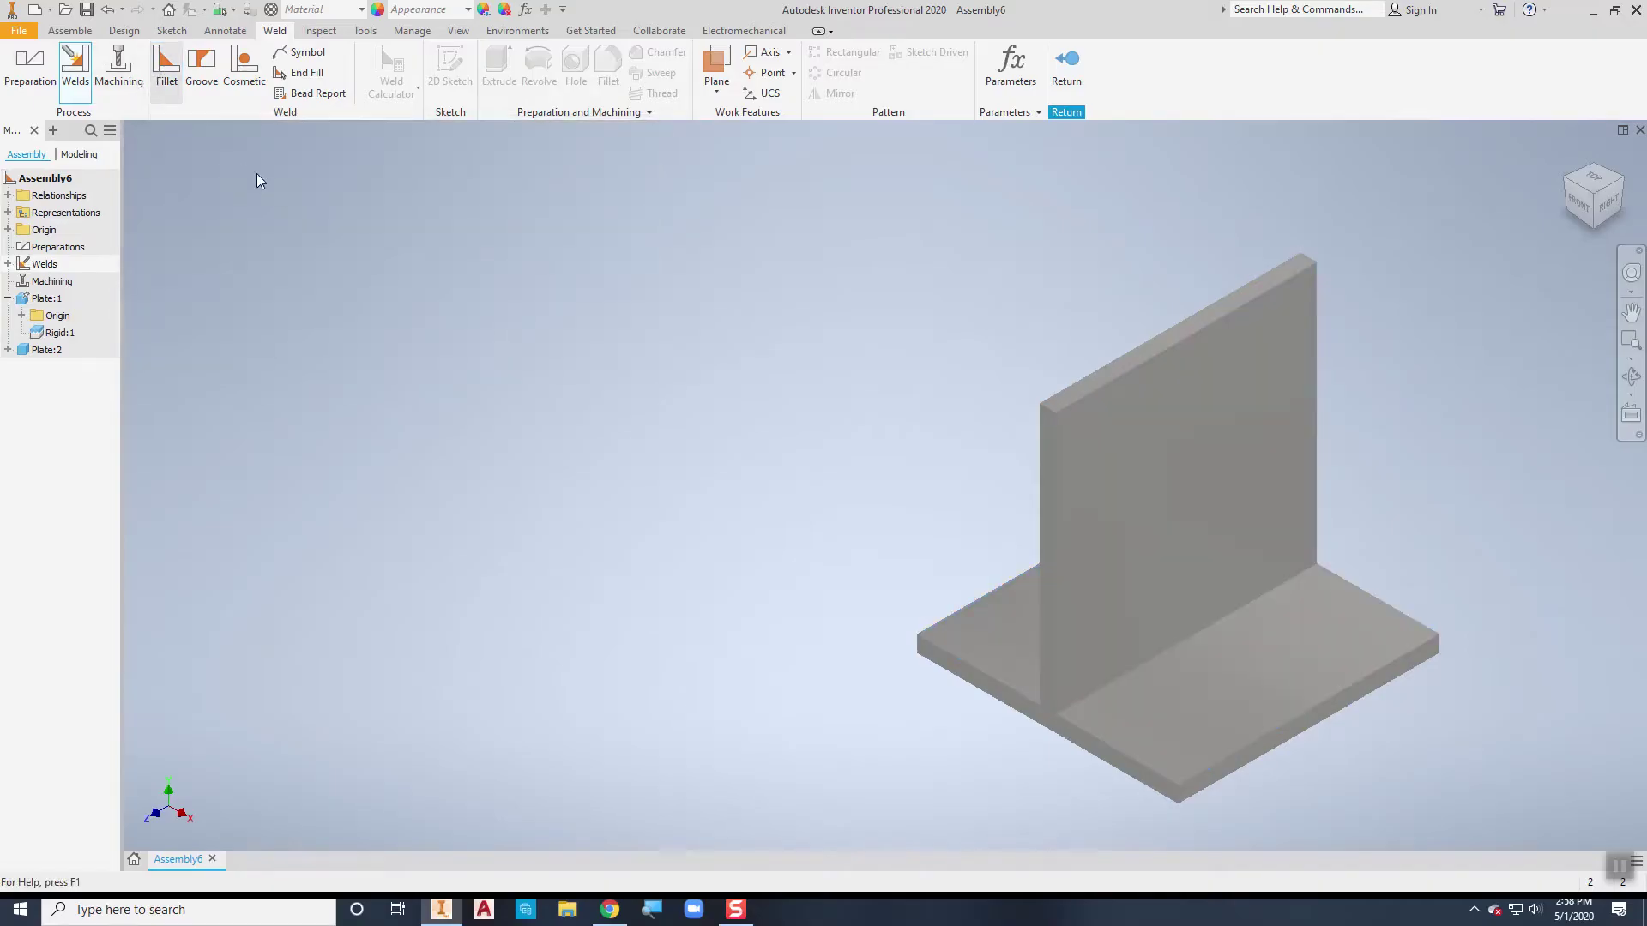
{"action": "left_click", "coordinate": [1139, 645]}
{"action": "left_click", "coordinate": [195, 190]}
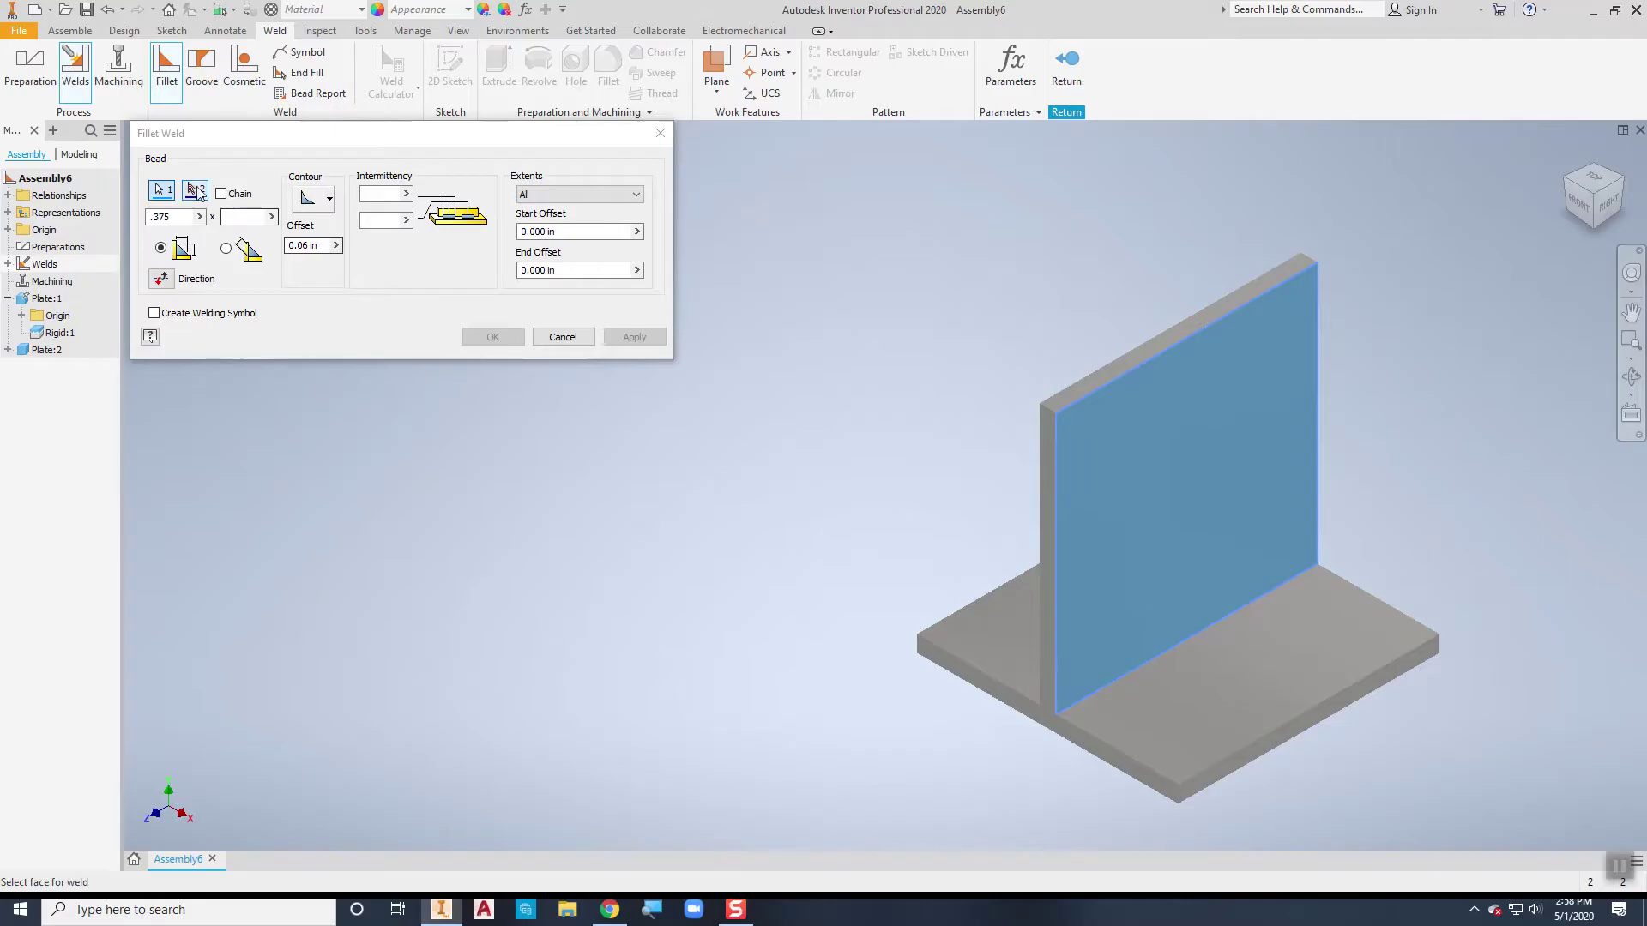
{"action": "left_click", "coordinate": [1152, 722]}
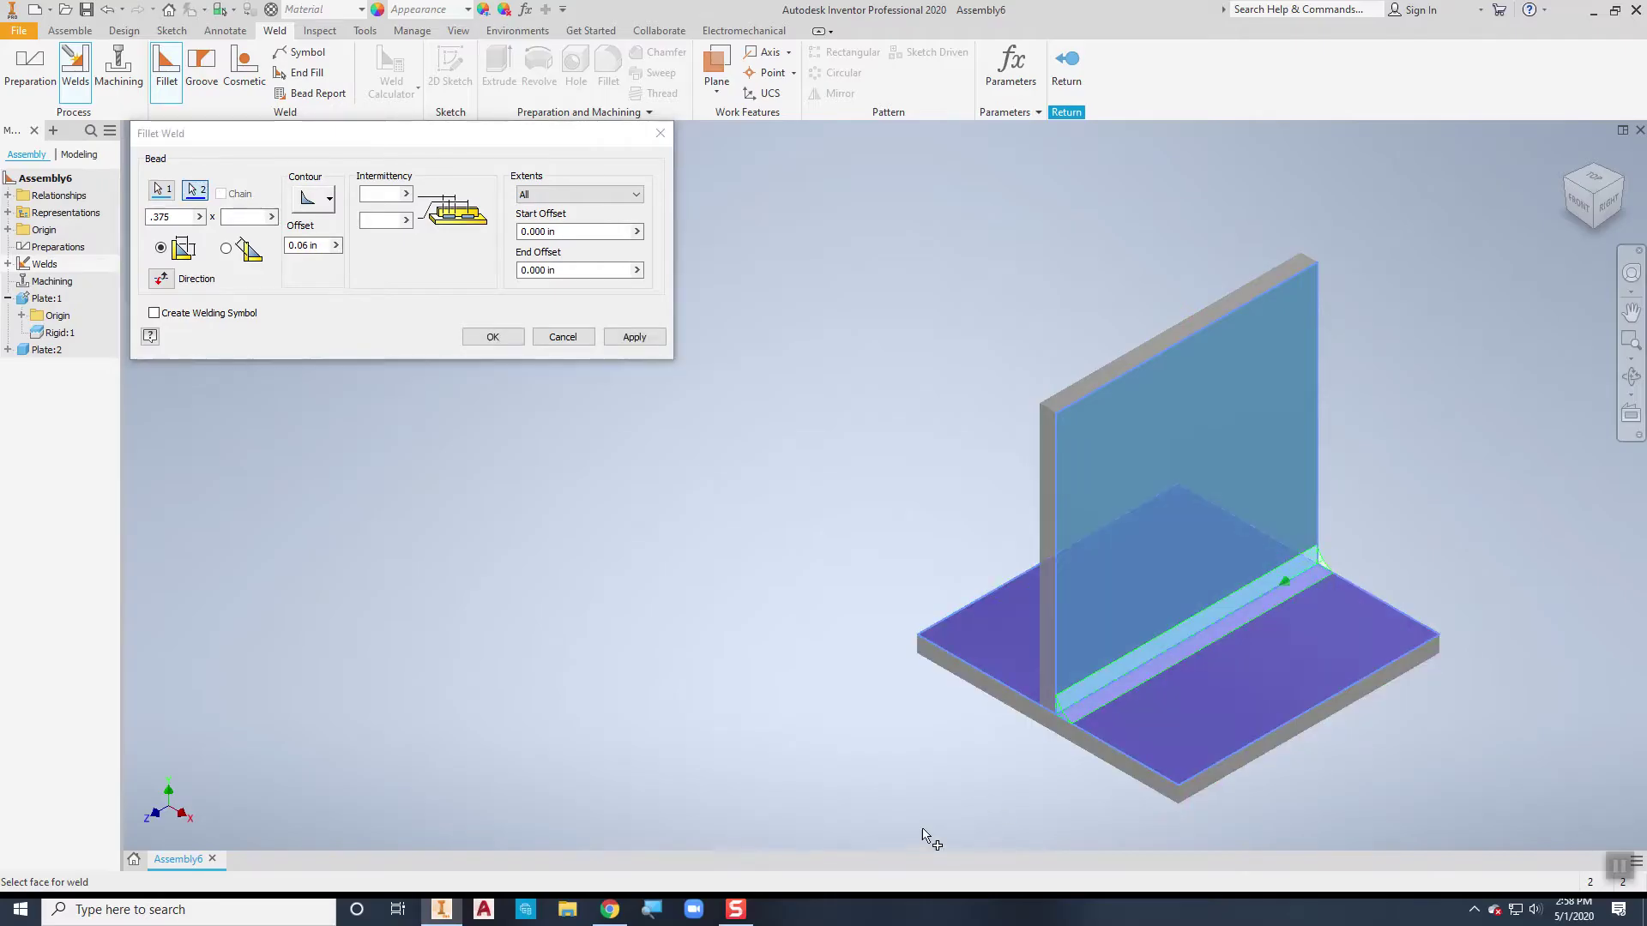
{"action": "scroll", "coordinate": [943, 790], "scroll_direction": "up", "scroll_amount": 3}
{"action": "scroll", "coordinate": [935, 768], "scroll_direction": "down", "scroll_amount": 4}
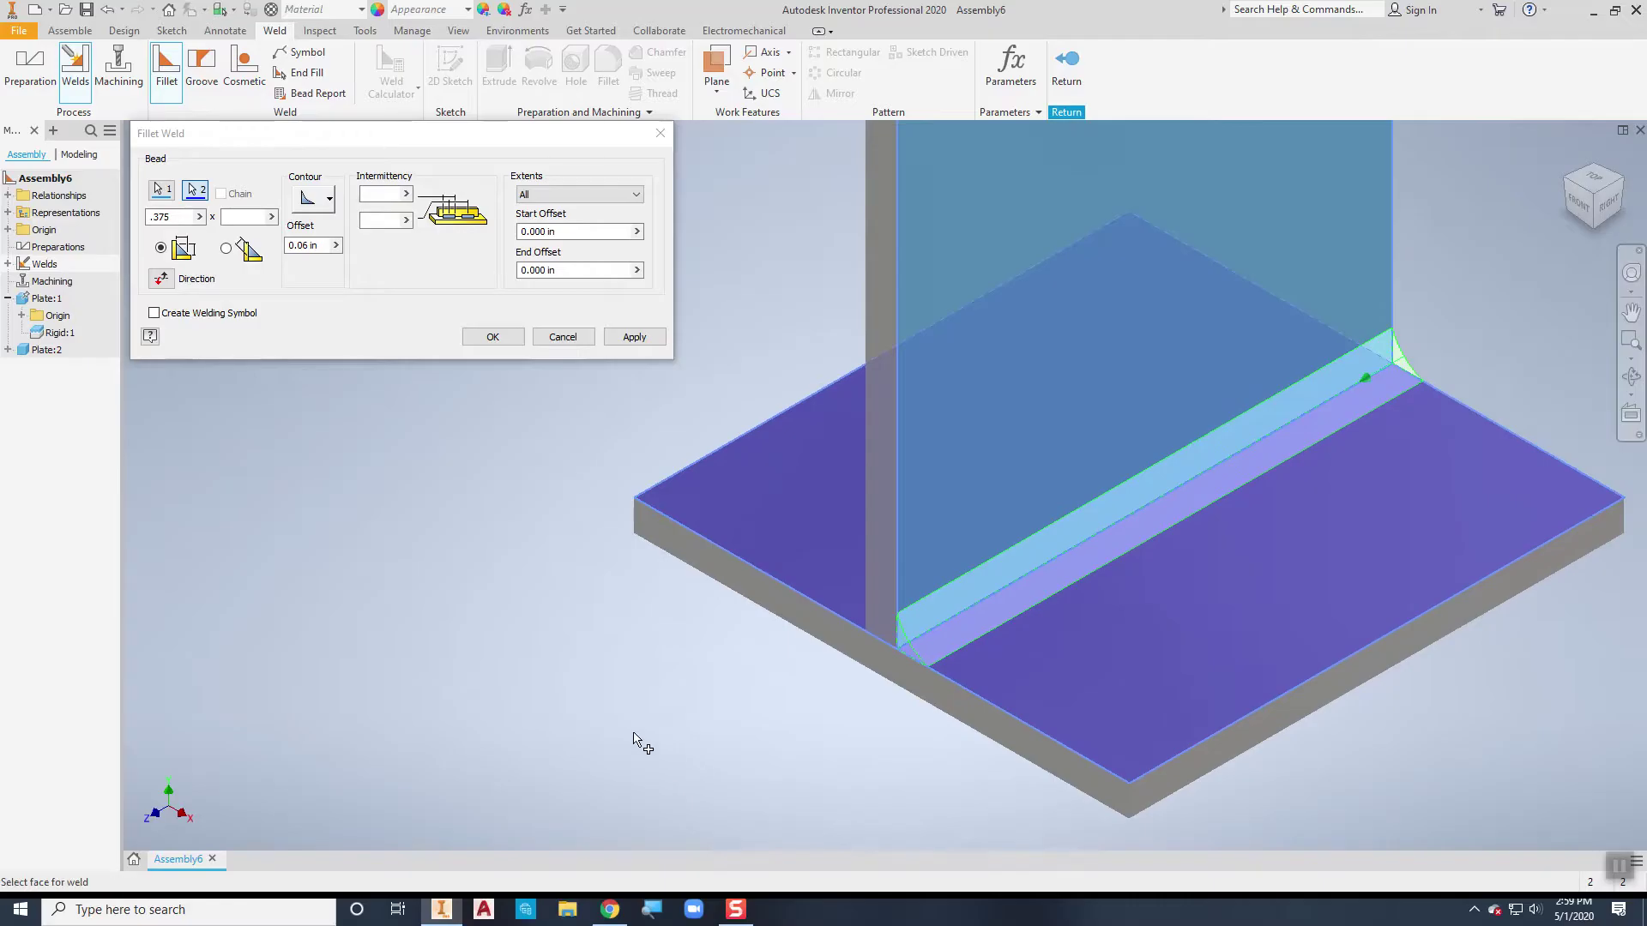
{"action": "left_click", "coordinate": [161, 279]}
{"action": "left_click", "coordinate": [161, 280]}
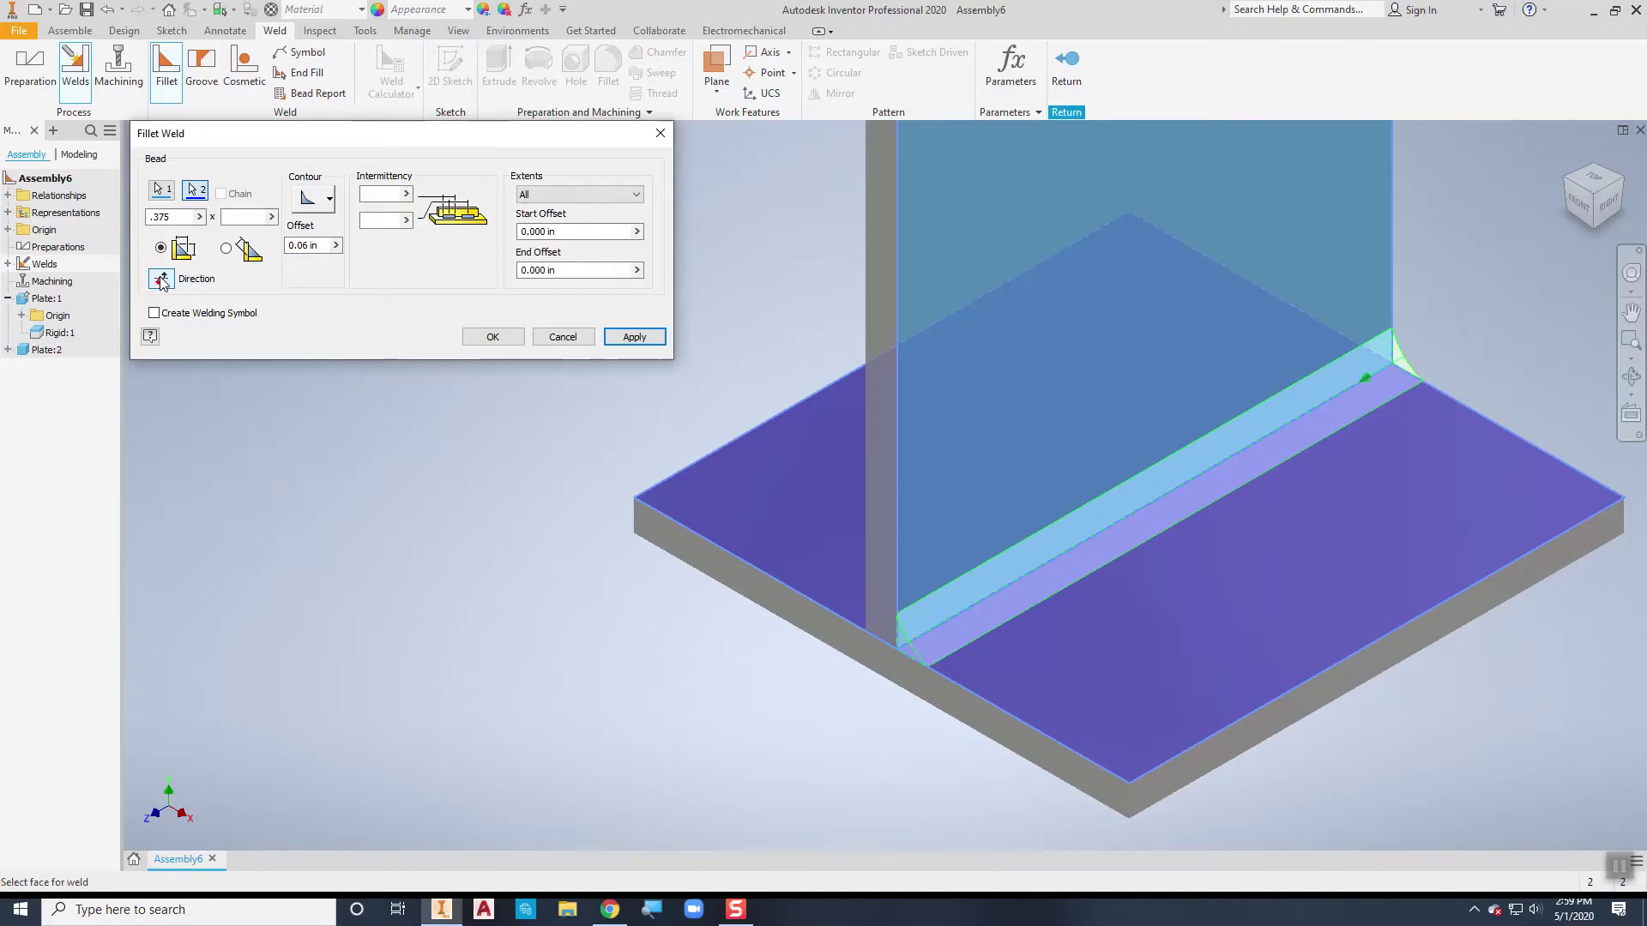
{"action": "left_click", "coordinate": [559, 337]}
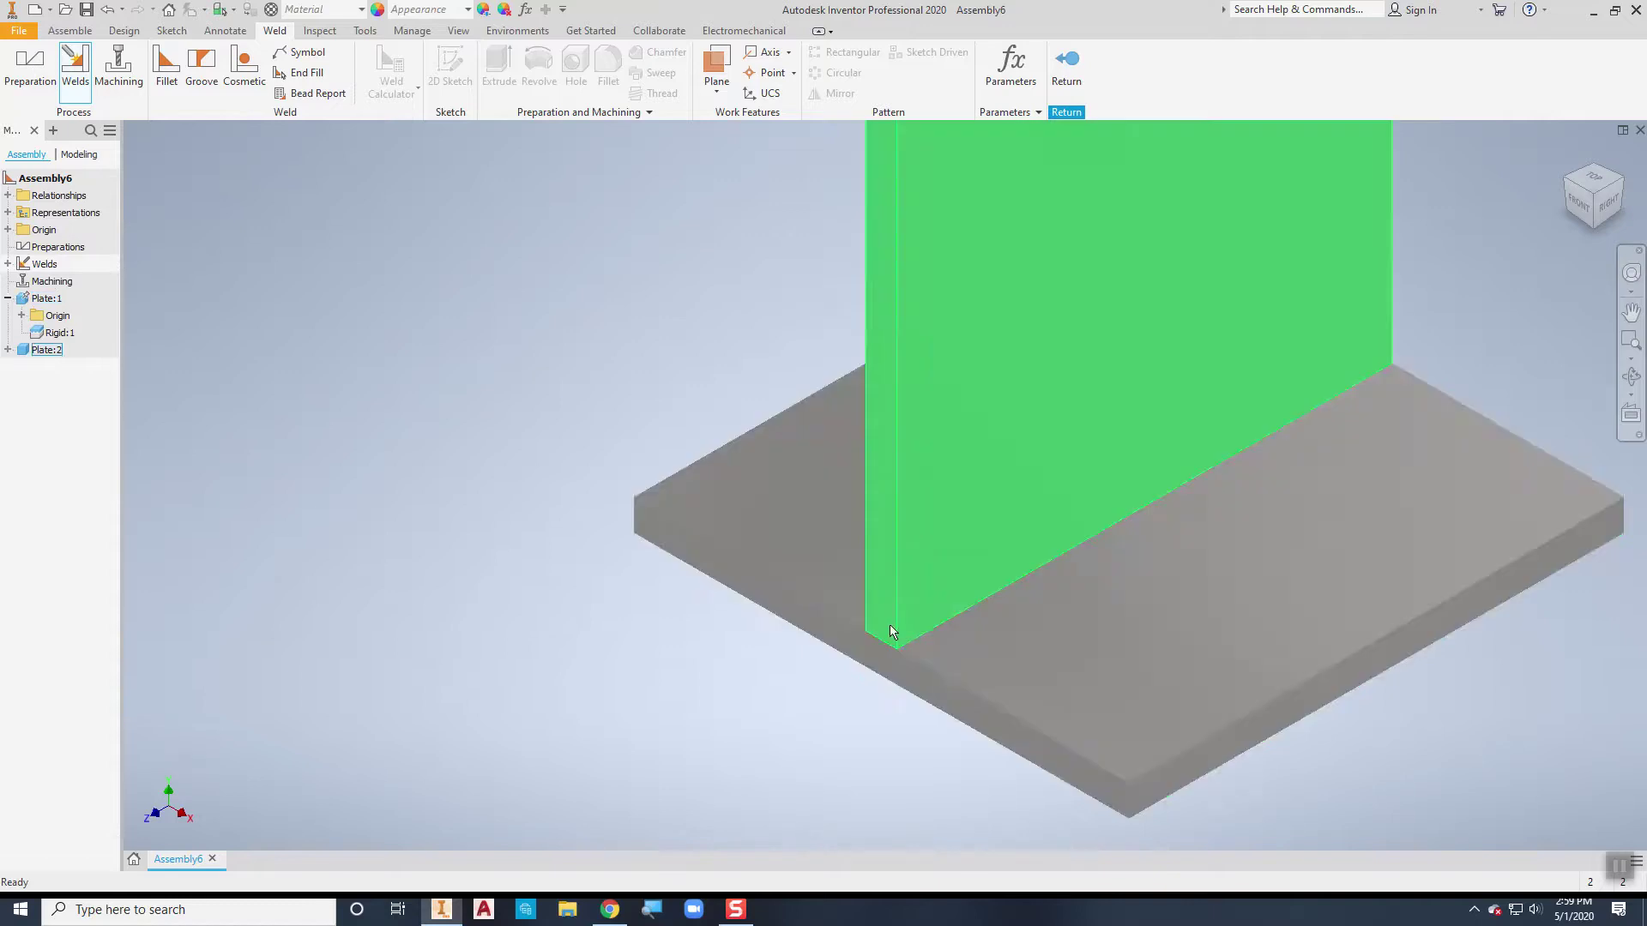
- Start a fillet weld with both side faces of the upright plate as face set 1 and the base plate's top face as face set 2
{"action": "left_click", "coordinate": [160, 72]}
{"action": "left_click", "coordinate": [986, 393]}
{"action": "middle_click_drag", "start_coordinate": [747, 461], "coordinate": [1260, 416], "text": "shift"}
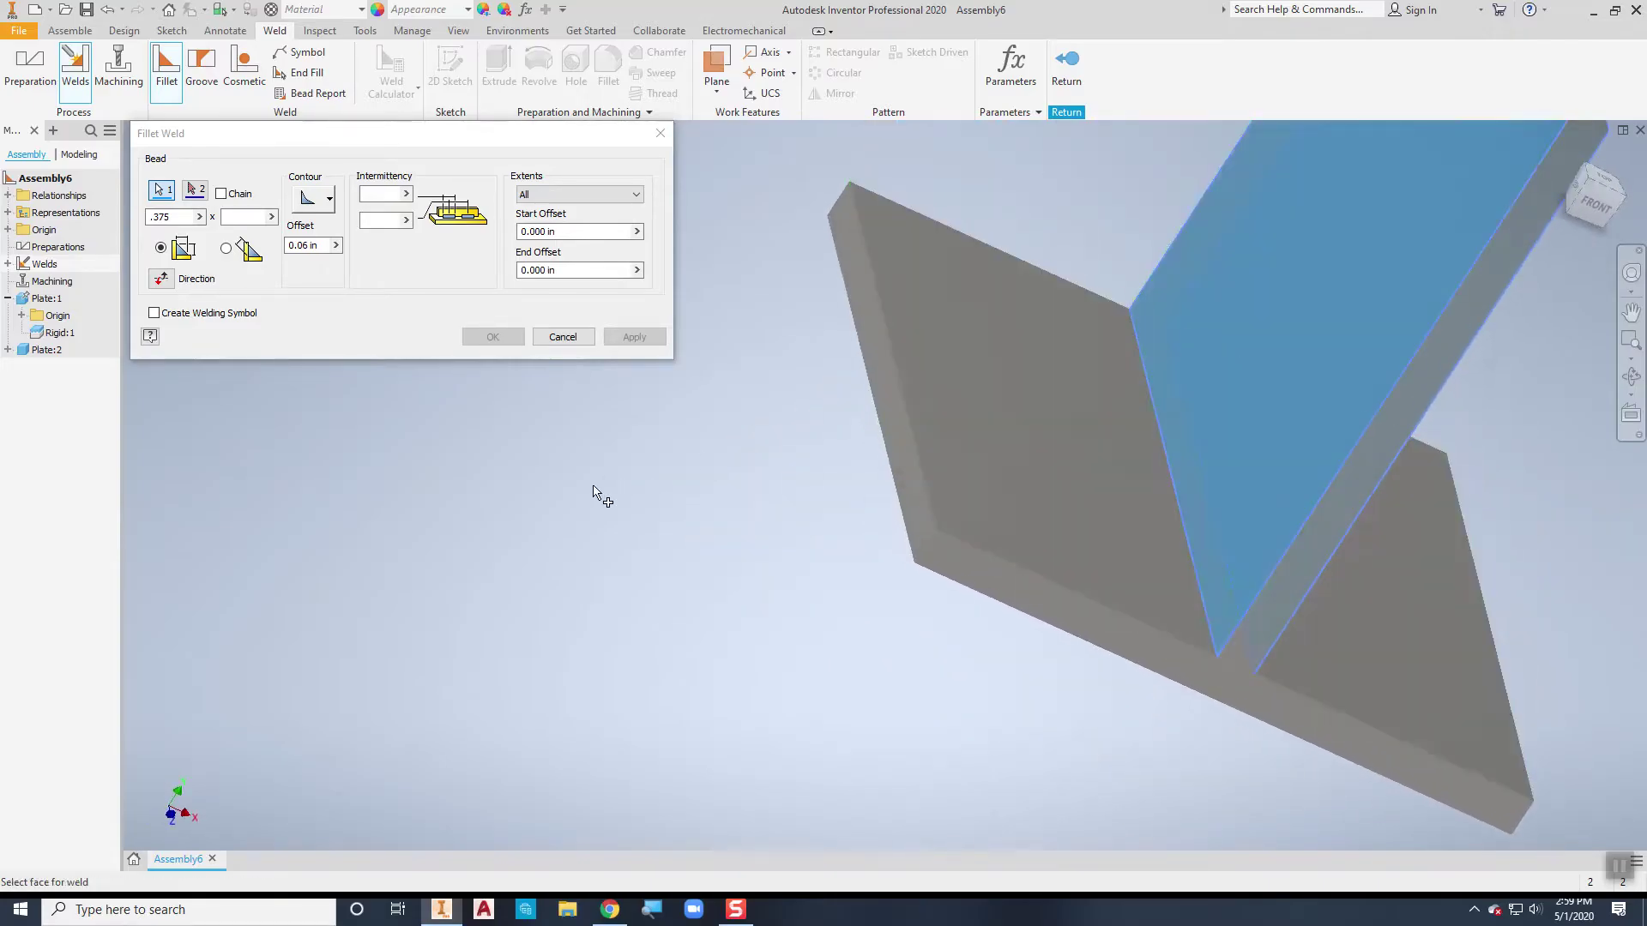
{"action": "left_click", "coordinate": [195, 189]}
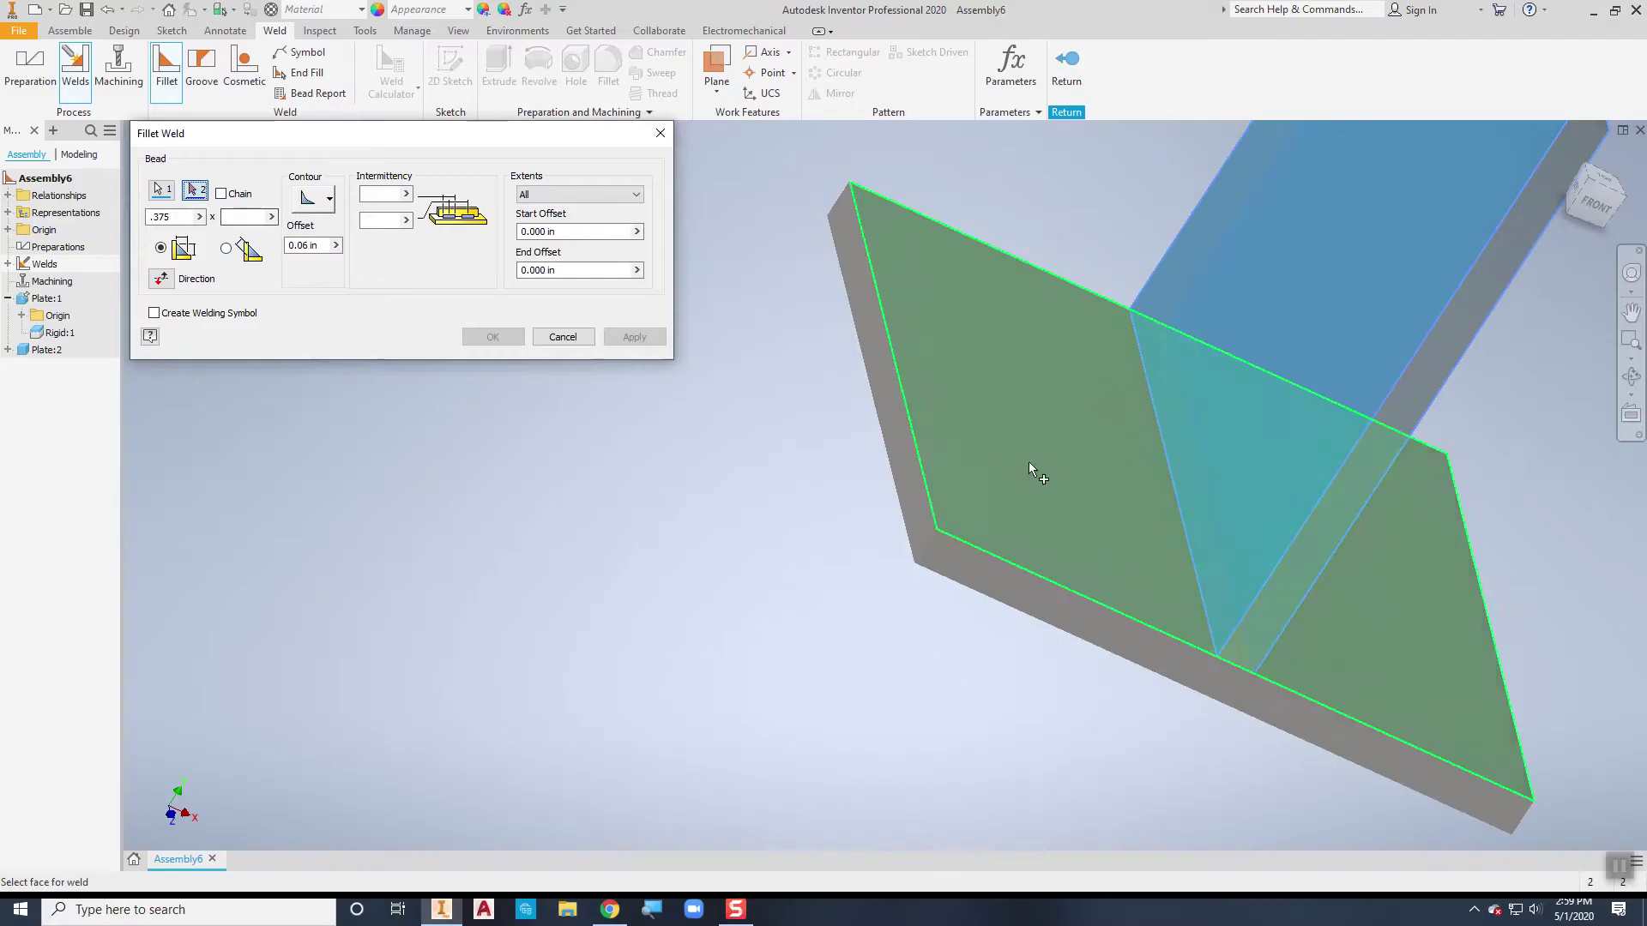
{"action": "left_click", "coordinate": [1039, 466]}
{"action": "middle_click_drag", "start_coordinate": [1040, 466], "coordinate": [990, 587], "text": "shift"}
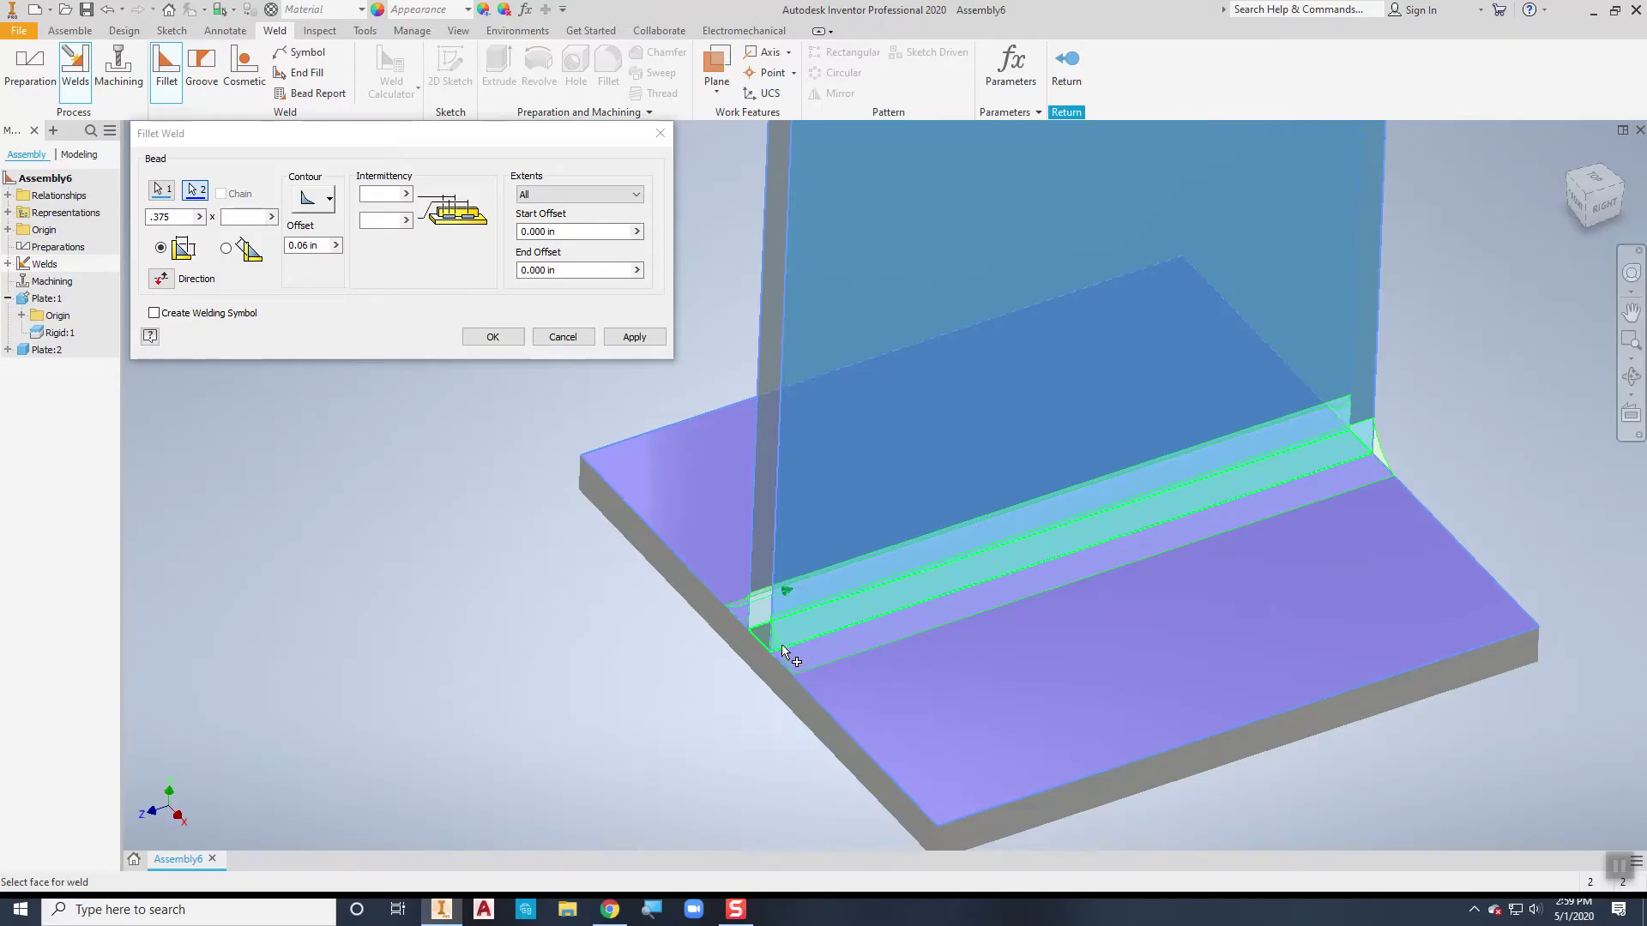
{"action": "left_click", "coordinate": [1126, 548]}
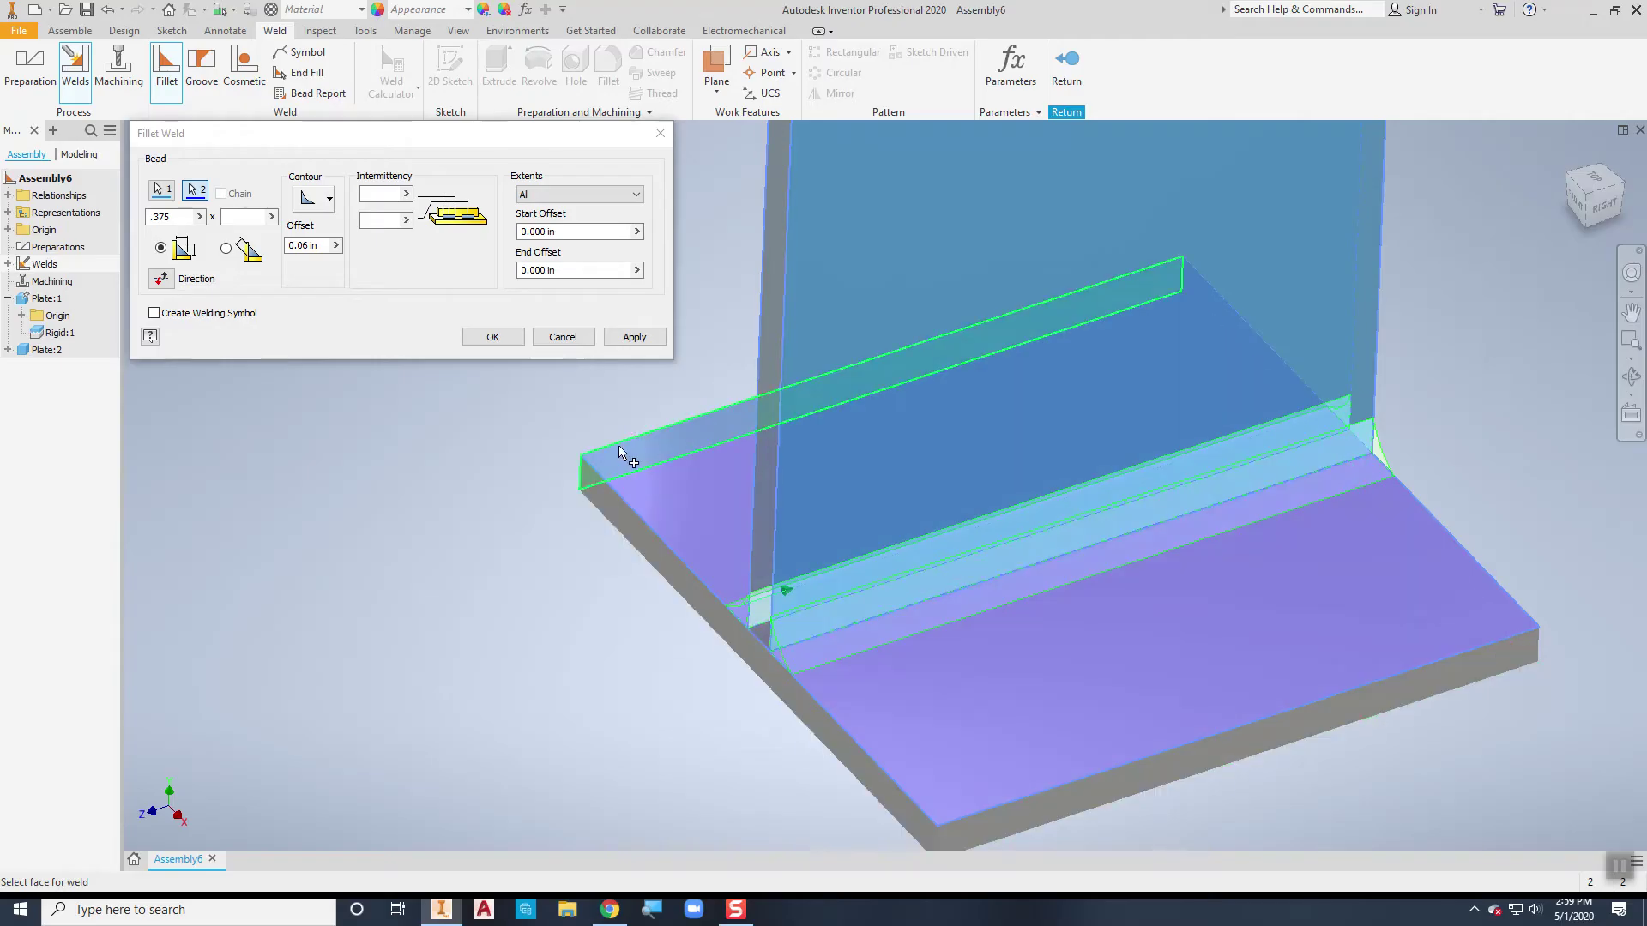
- Set the fillet weld's intermittency to a bead length of 1.5 and a pitch of 3
{"action": "left_click", "coordinate": [382, 194]}
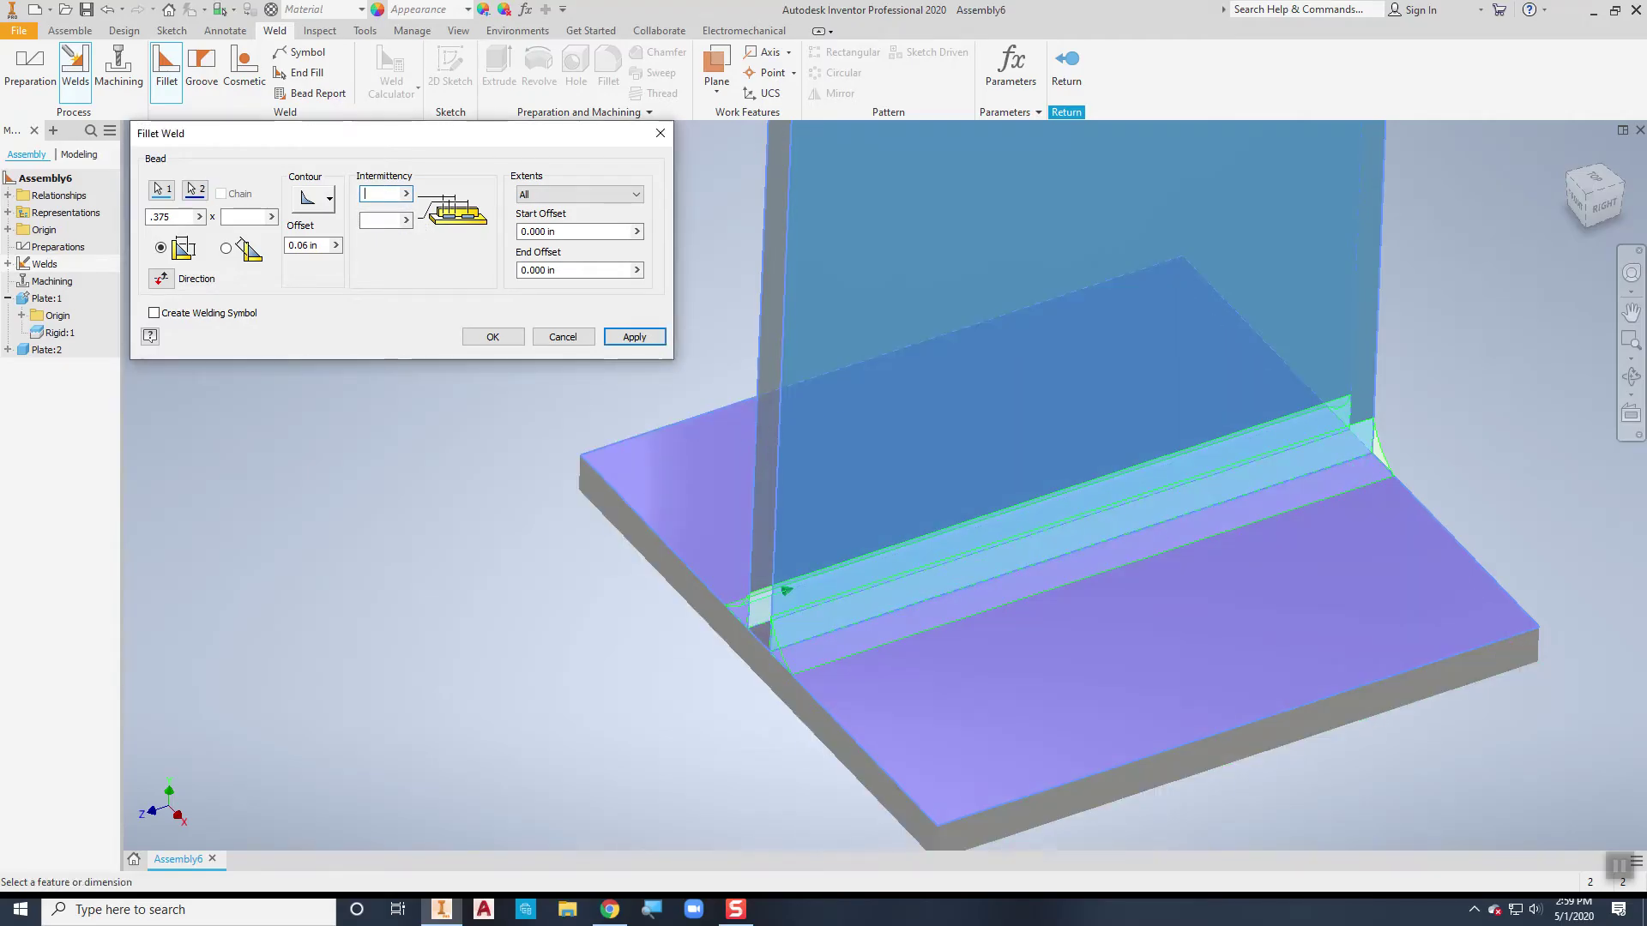
{"action": "type", "text": "1.5"}
{"action": "key", "text": "Tab"}
{"action": "type", "text": "3"}
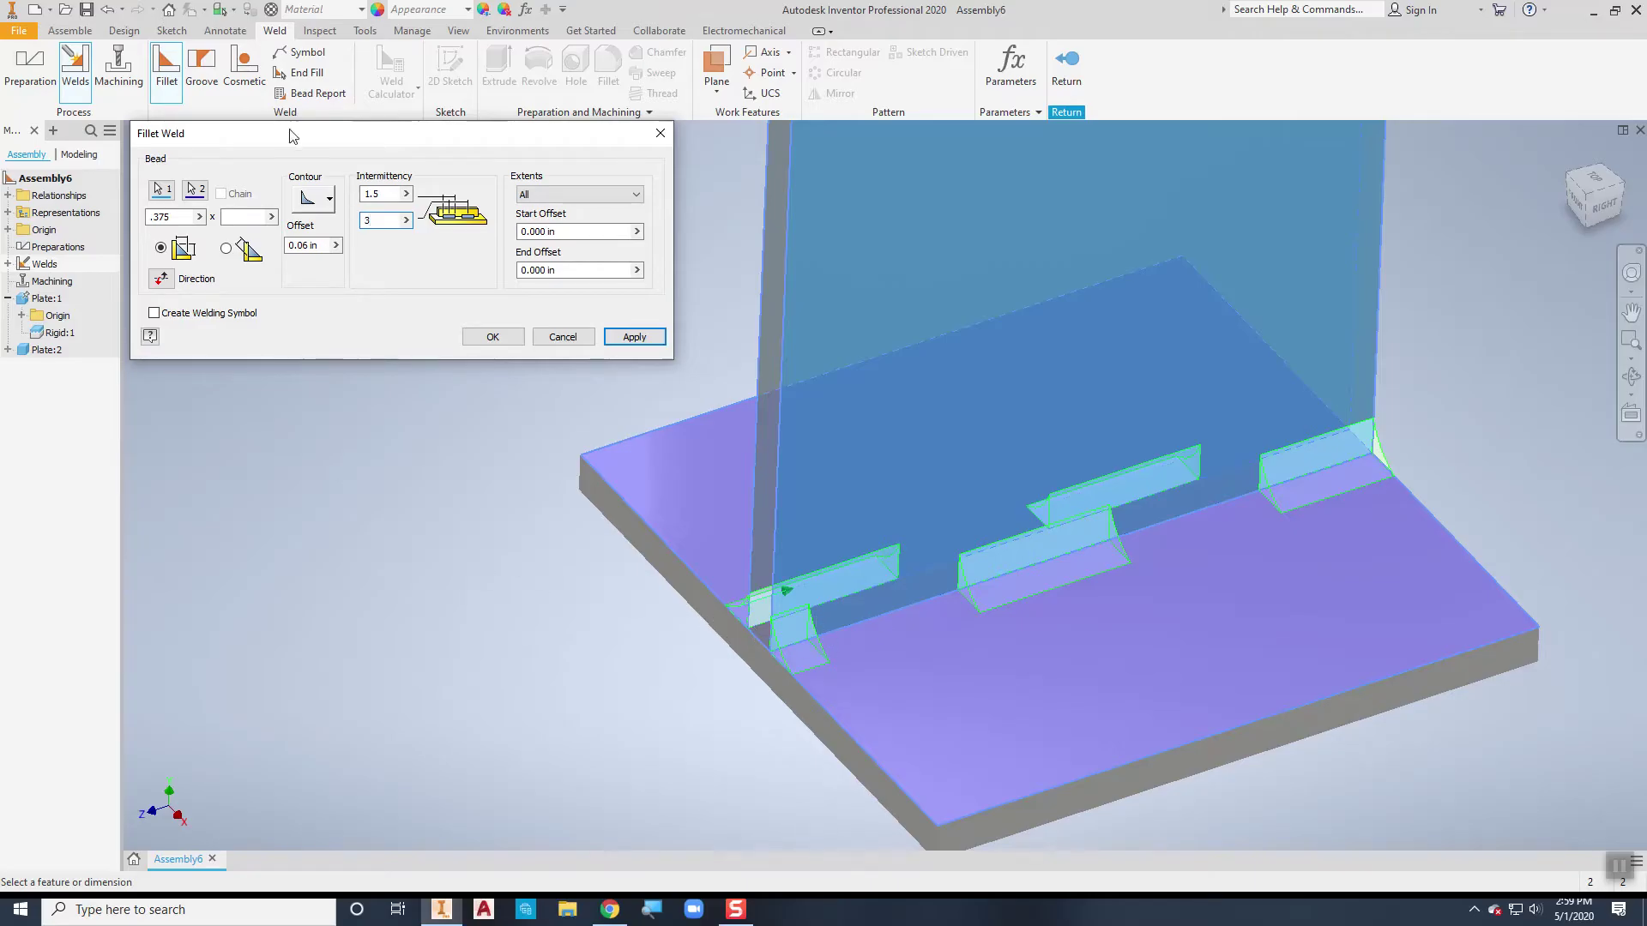
- Set the fillet weld's intermittency to a bead length of 1 and a pitch of 2
{"action": "left_click", "coordinate": [387, 192]}
{"action": "key", "text": "BackSpace"}
{"action": "key", "text": "BackSpace"}
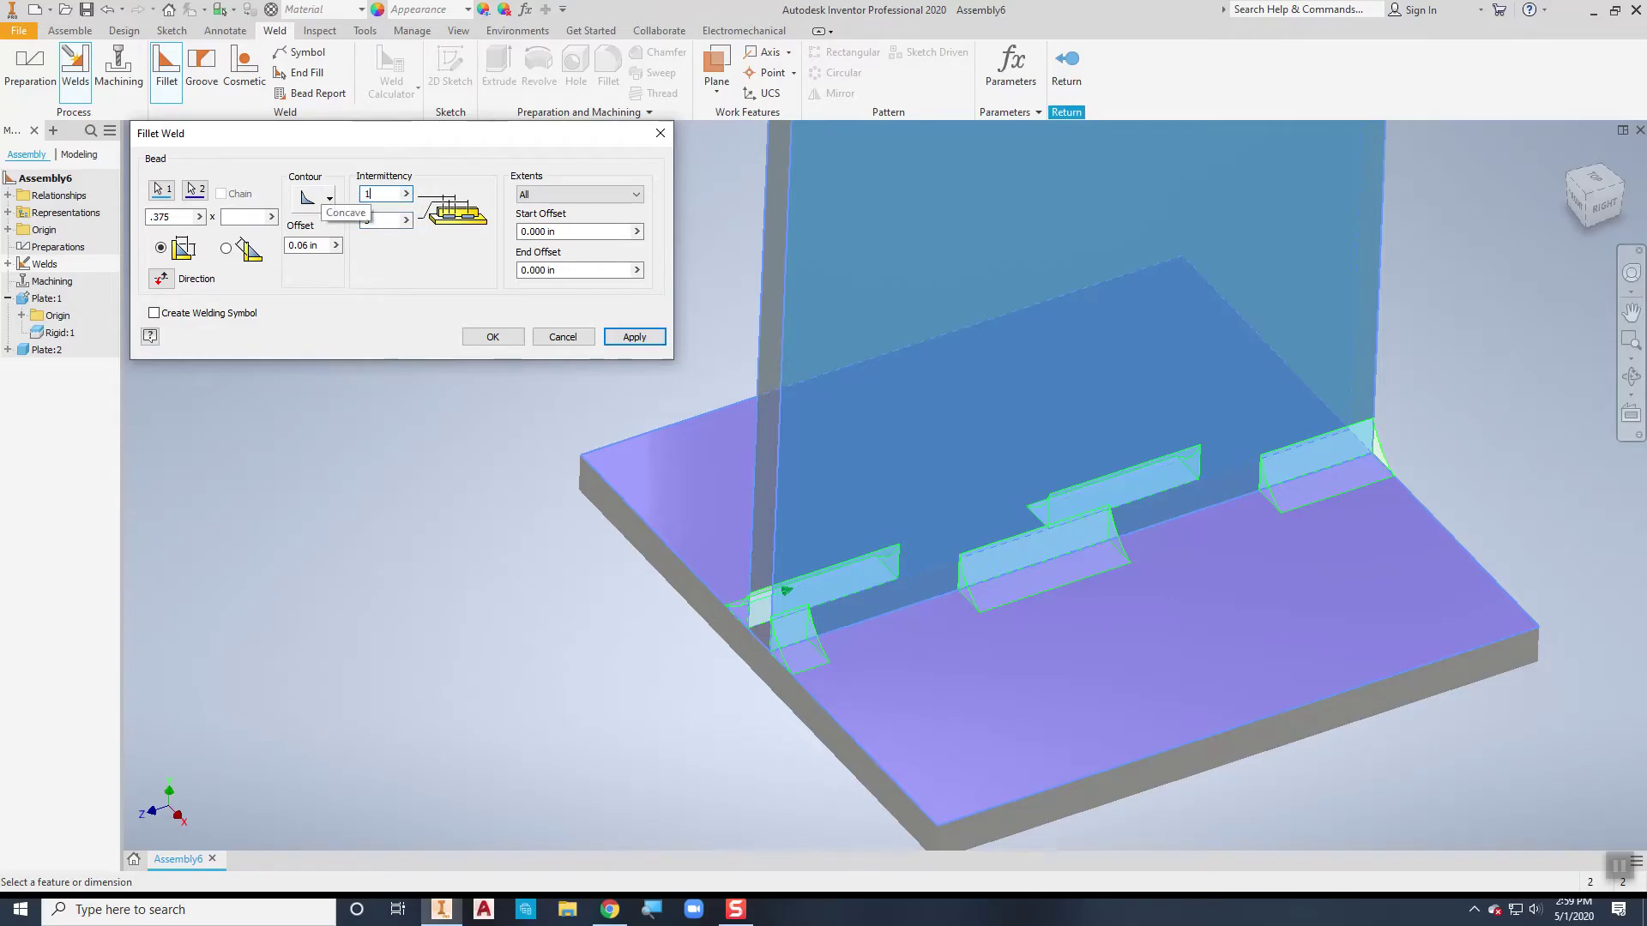
{"action": "key", "text": "Tab"}
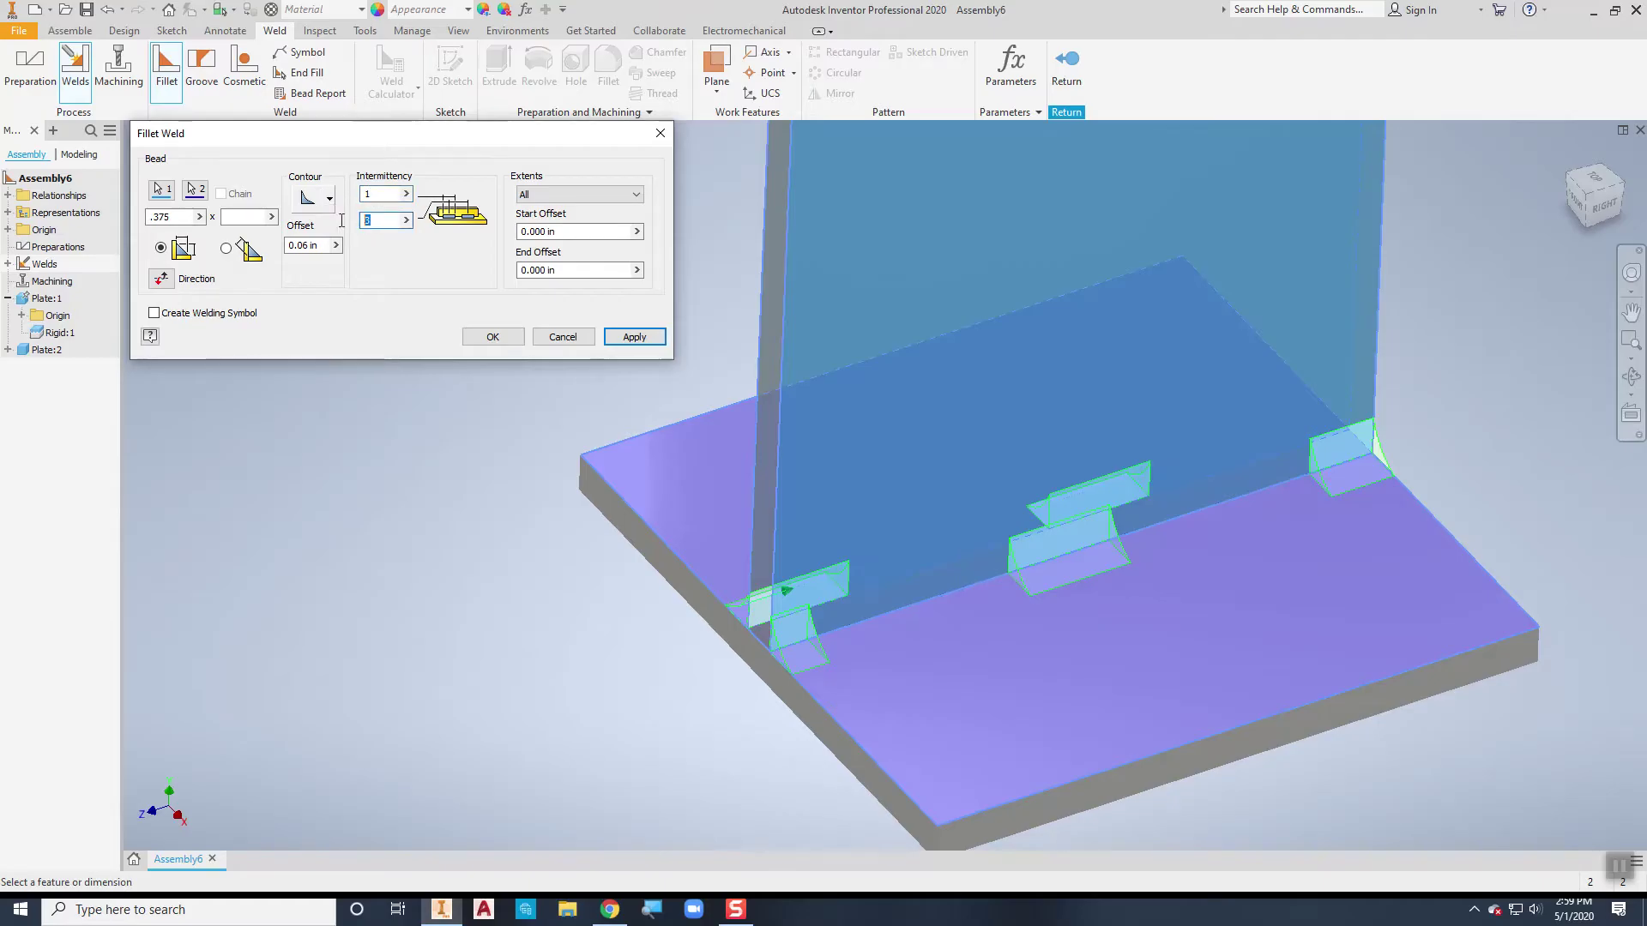
{"action": "type", "text": "2"}
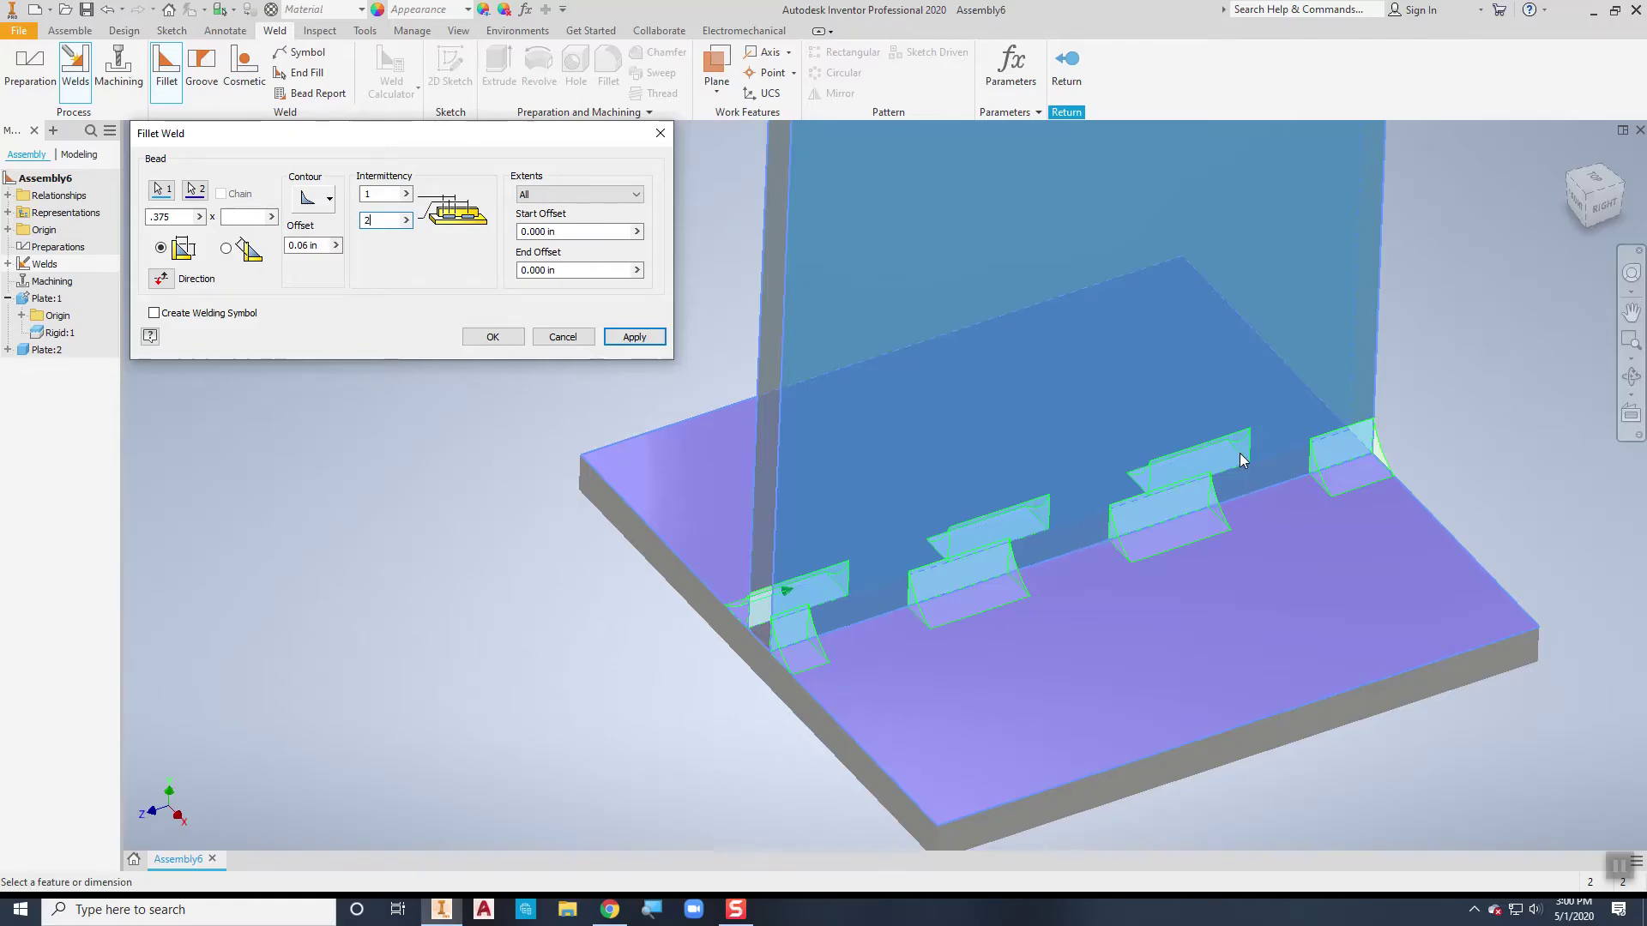
{"action": "middle_click_drag", "start_coordinate": [1072, 564], "coordinate": [1082, 523], "text": "shift"}
{"action": "middle_click_drag", "start_coordinate": [1192, 530], "coordinate": [935, 538], "text": "shift"}
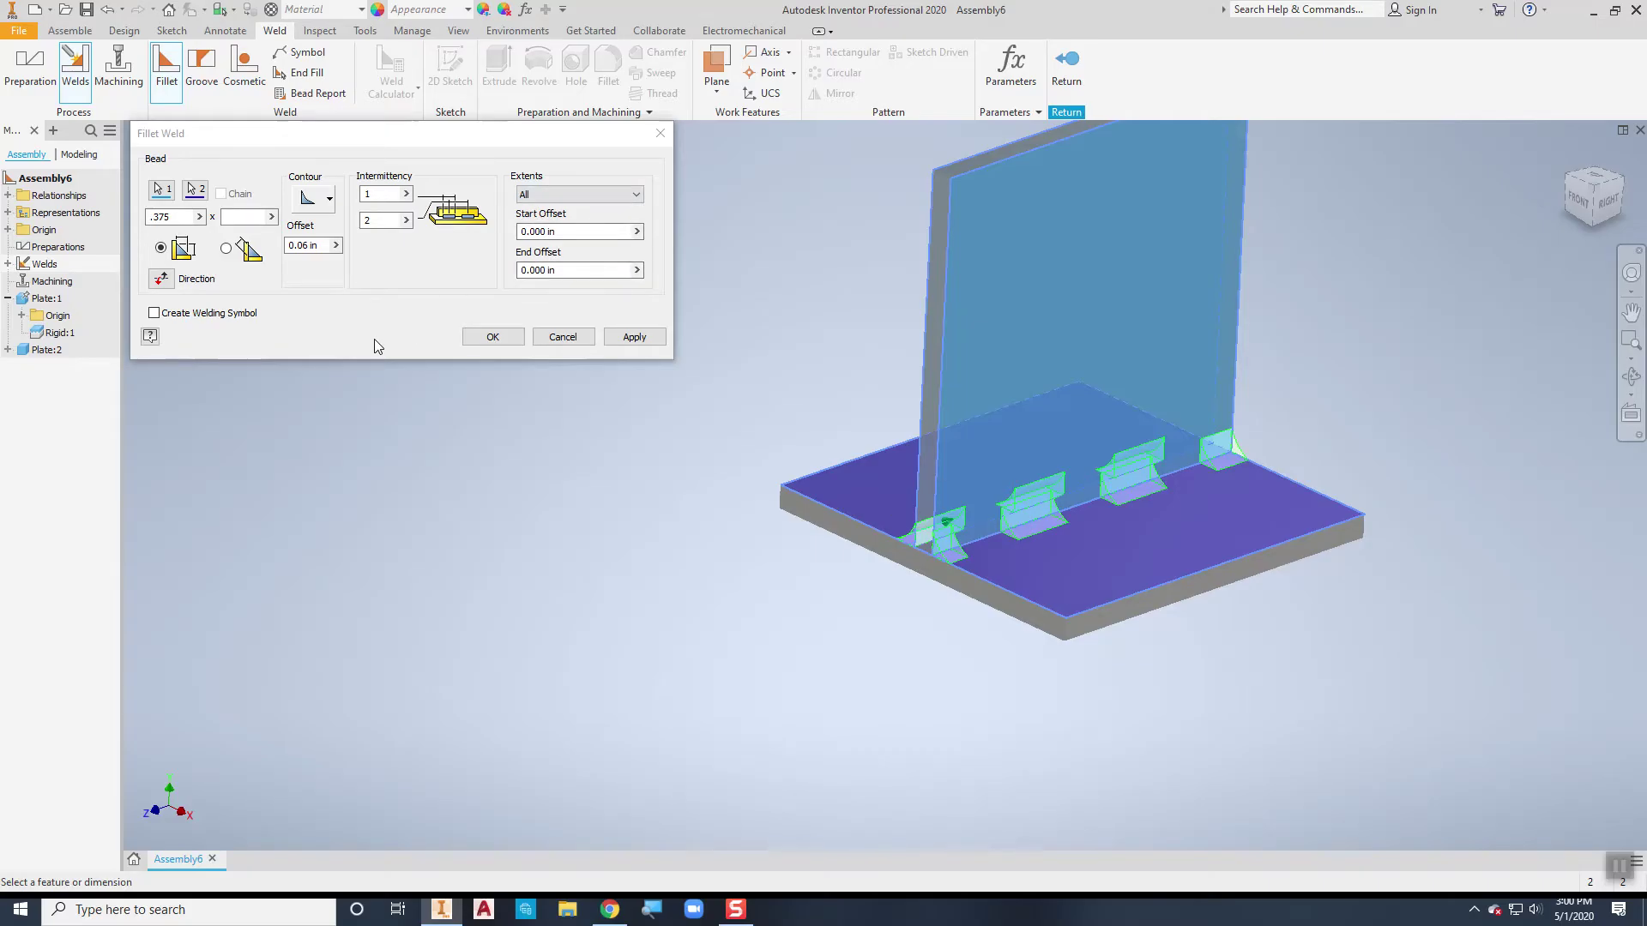
{"action": "middle_click_drag", "start_coordinate": [1036, 580], "coordinate": [690, 520], "text": "shift"}
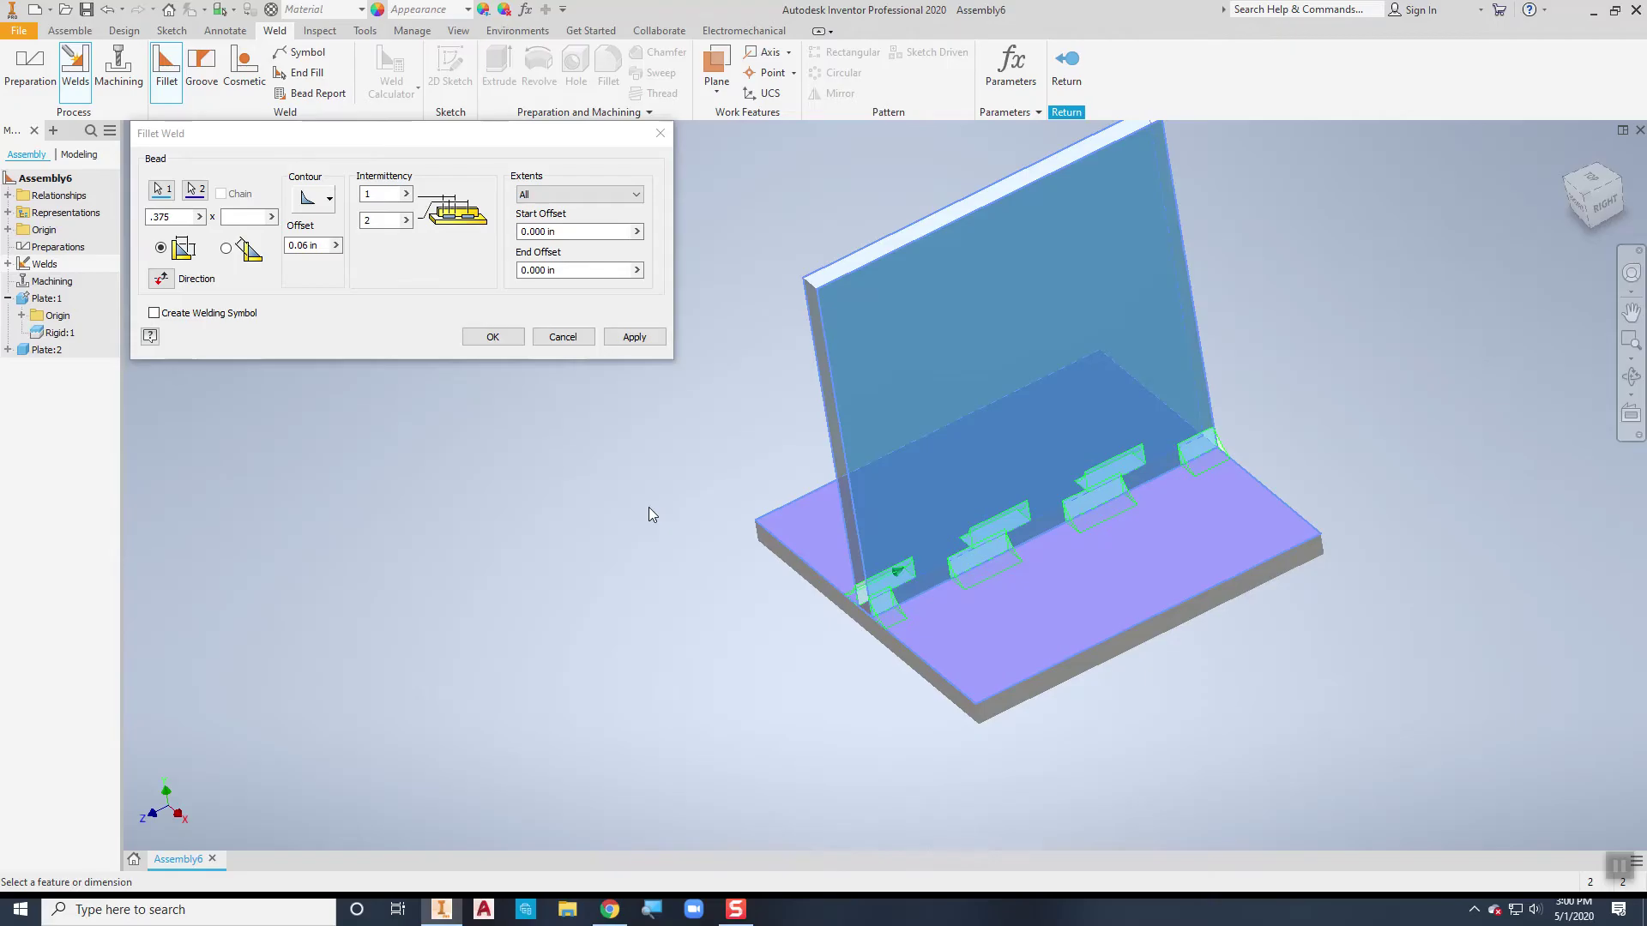
- Include a welding symbol with the fillet weld and enter 3/8 as its leg size
{"action": "left_click", "coordinate": [154, 314]}
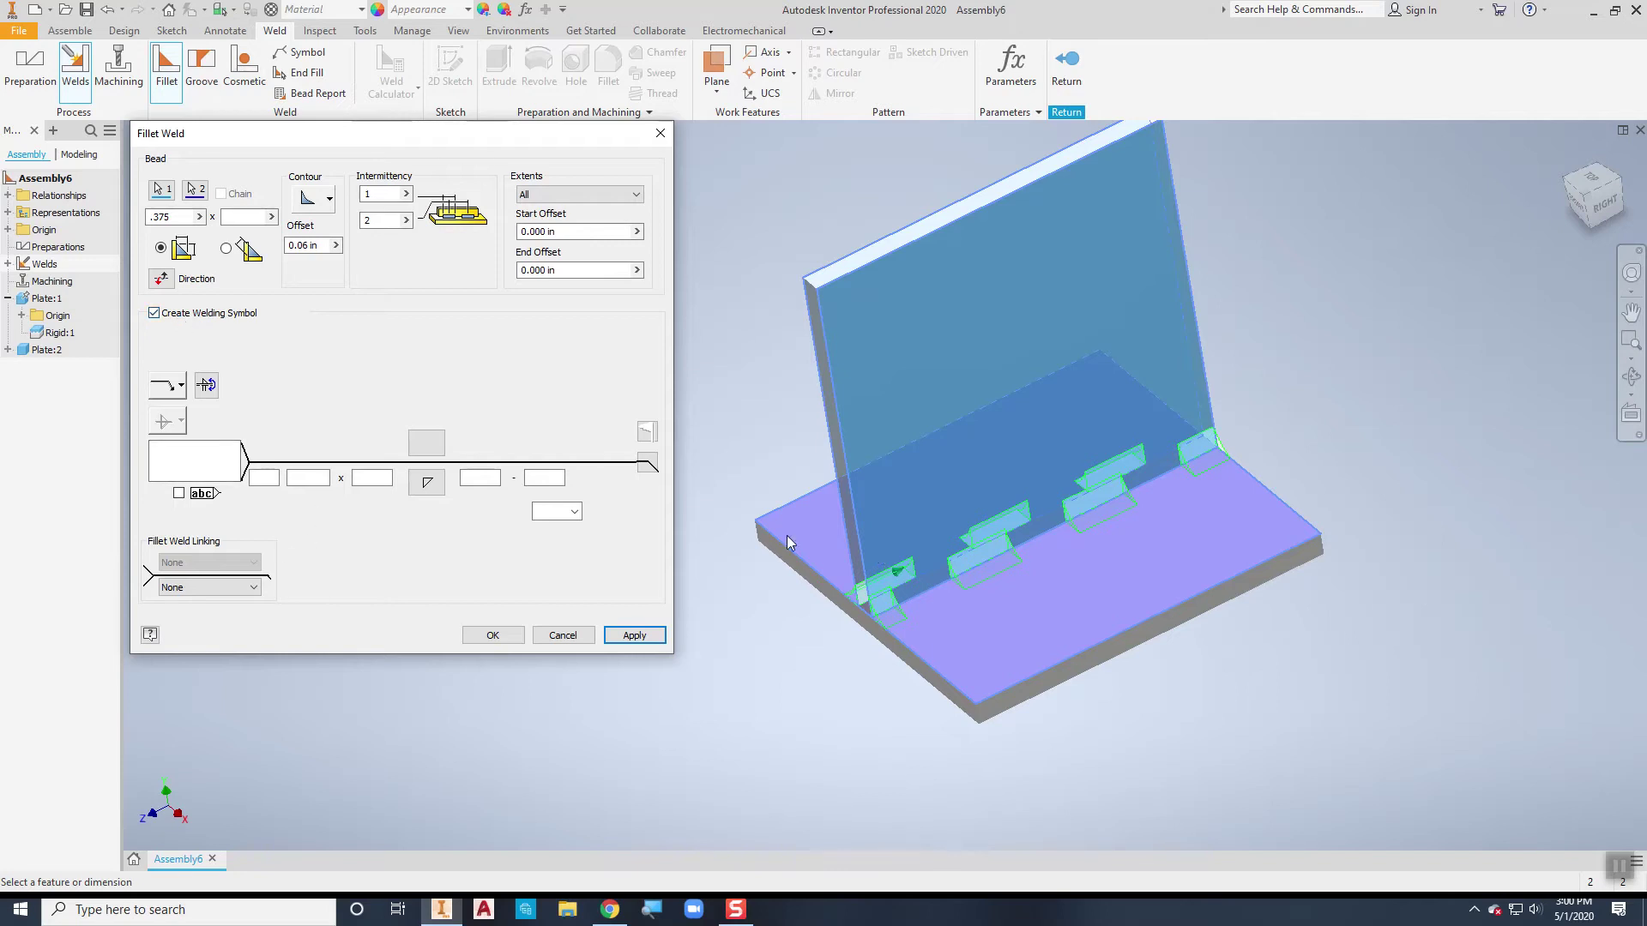
{"action": "left_click", "coordinate": [304, 480]}
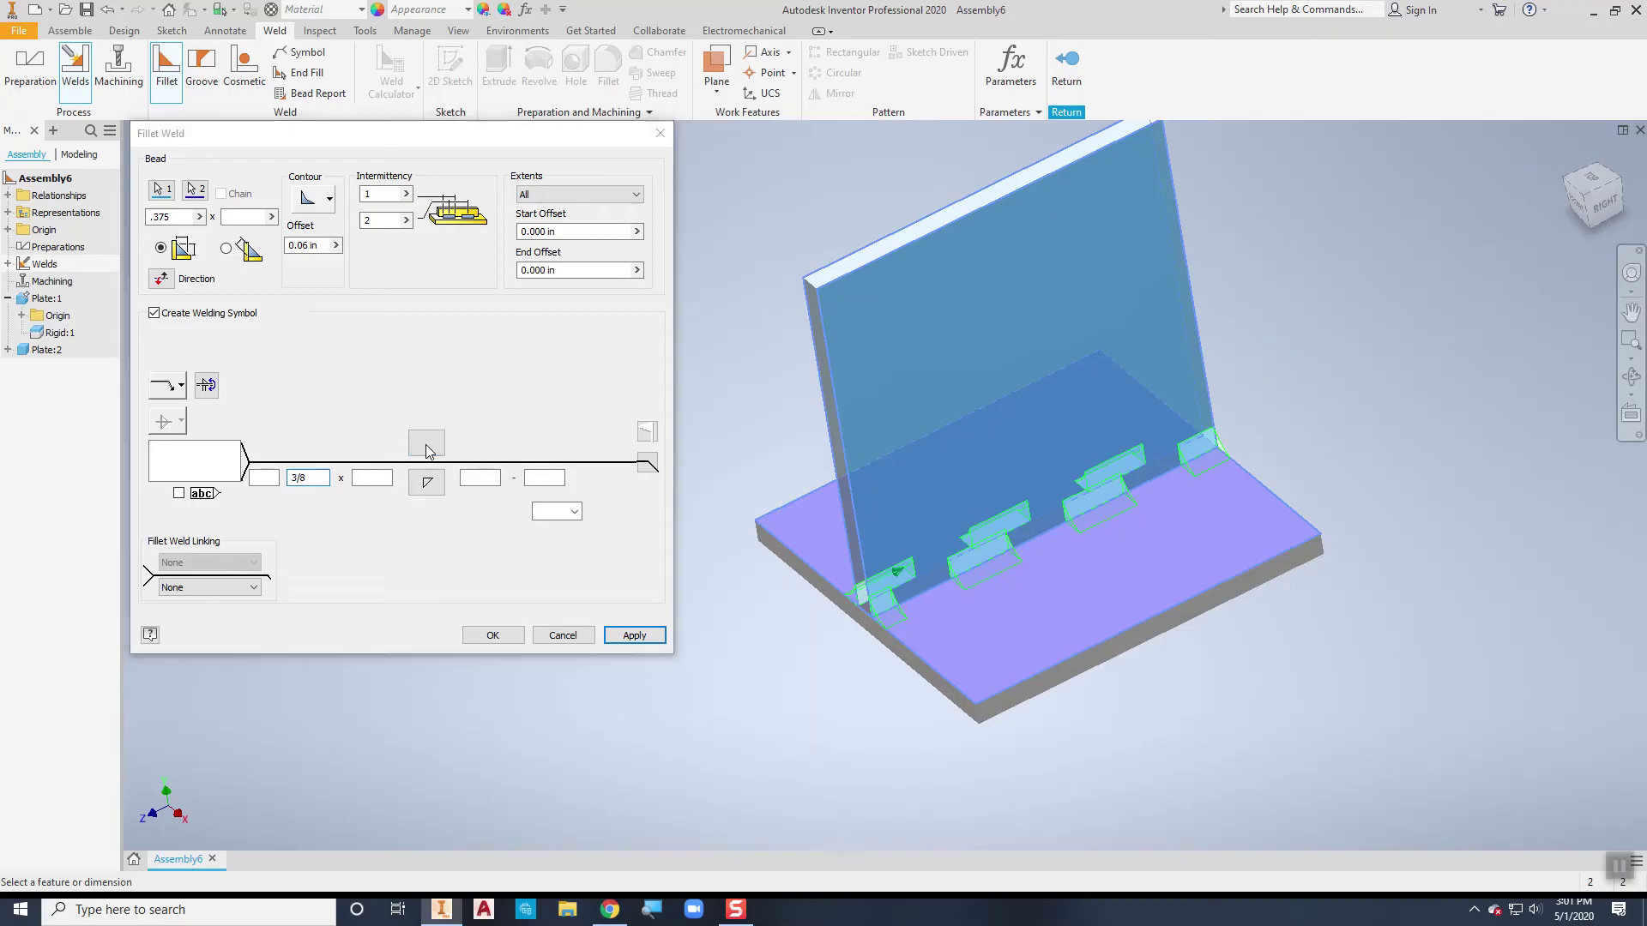
{"action": "left_click", "coordinate": [427, 452]}
{"action": "left_click", "coordinate": [427, 468]}
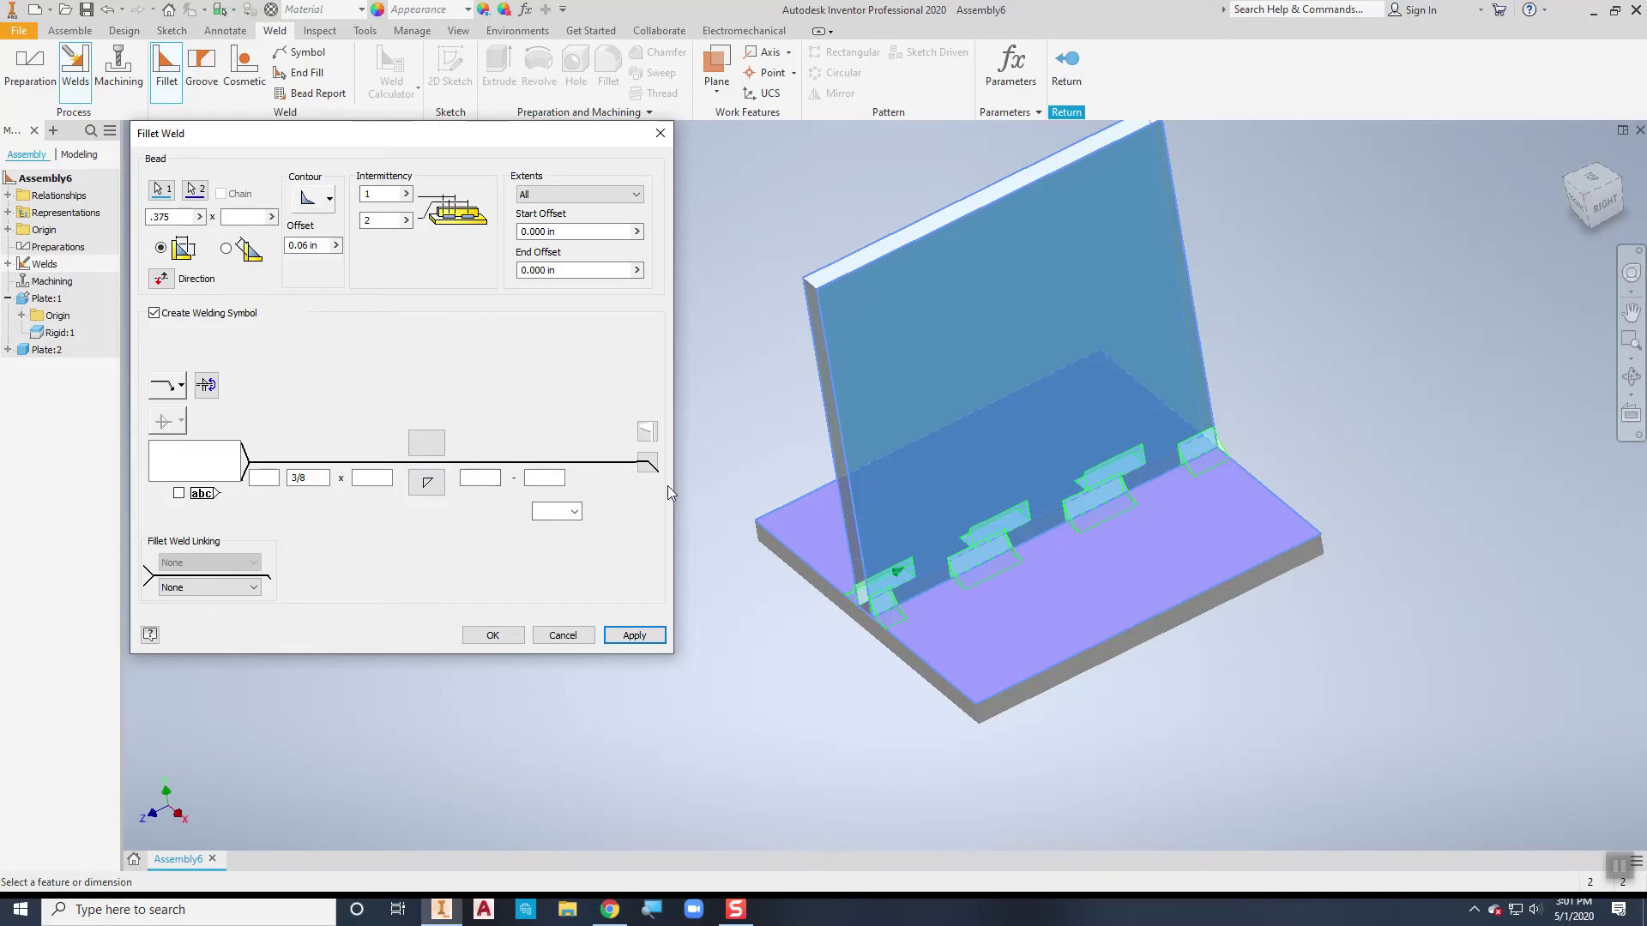
- Mark the welding symbol as all-around, enter length 1 and pitch 2, and create the intermittent fillet weld
{"action": "left_click", "coordinate": [648, 463]}
{"action": "left_click", "coordinate": [477, 478]}
{"action": "type", "text": "1"}
{"action": "left_click", "coordinate": [543, 479]}
{"action": "left_click", "coordinate": [627, 644]}
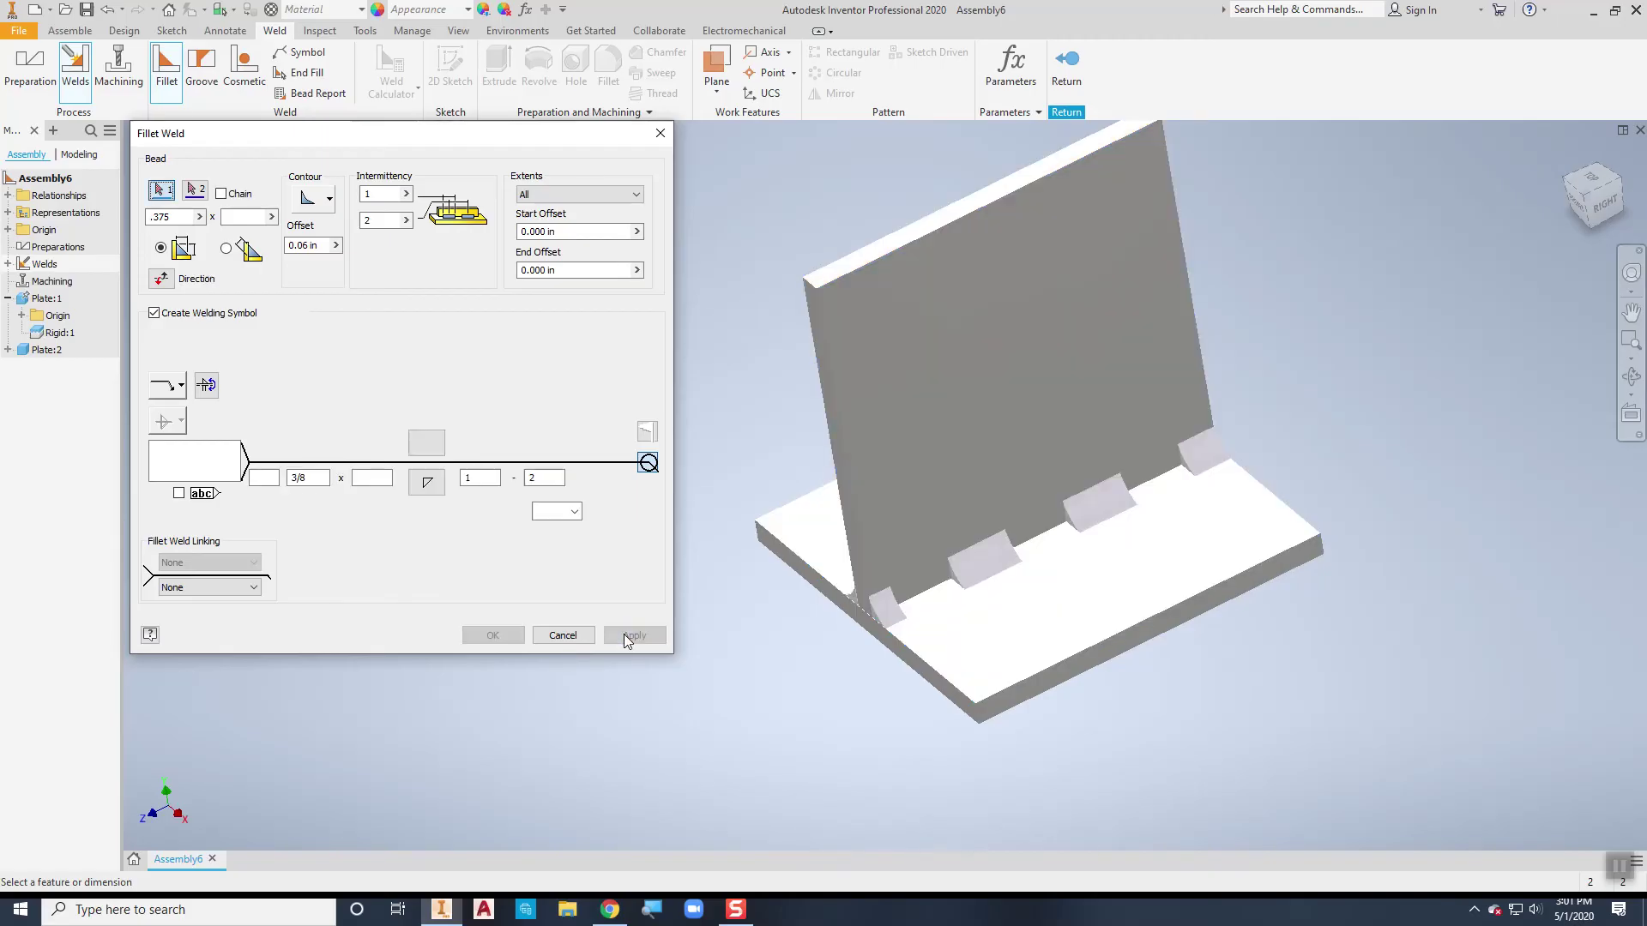
{"action": "left_click", "coordinate": [562, 635]}
{"action": "key", "text": "F4"}
{"action": "left_click_drag", "start_coordinate": [585, 628], "coordinate": [747, 627]}
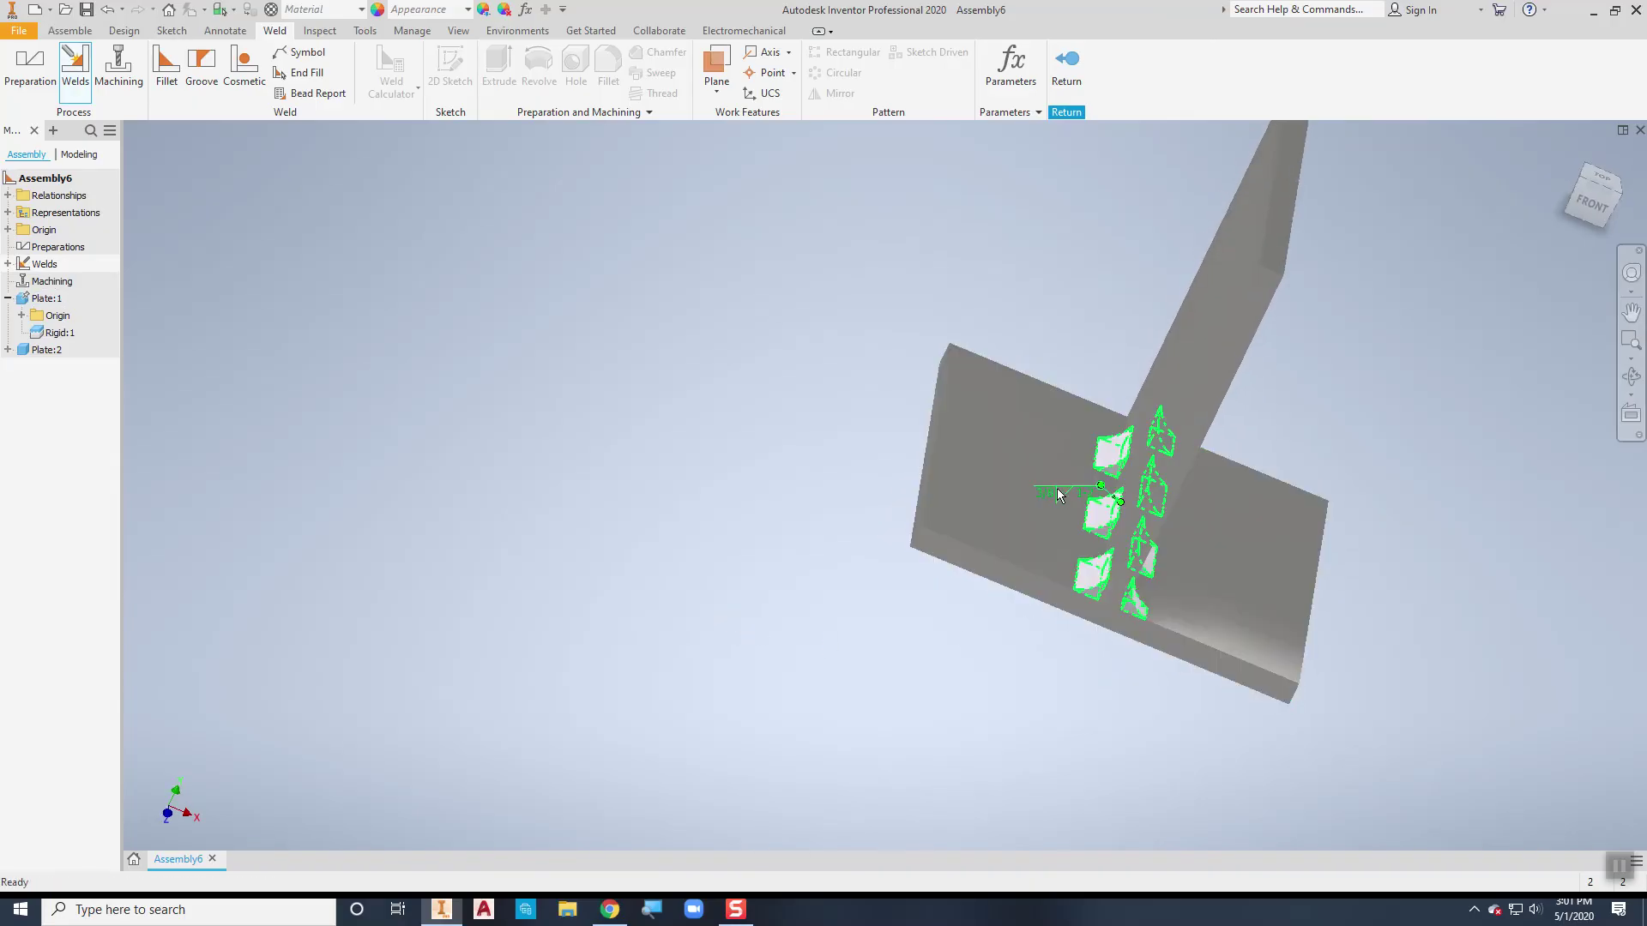
{"action": "mouse_move", "coordinate": [1057, 495]}
{"action": "middle_mouse_down", "text": "shift"}
{"action": "mouse_move", "coordinate": [1087, 516]}
{"action": "mouse_move", "coordinate": [779, 598]}
{"action": "mouse_move", "coordinate": [720, 658]}
{"action": "middle_mouse_up", "text": "shift"}
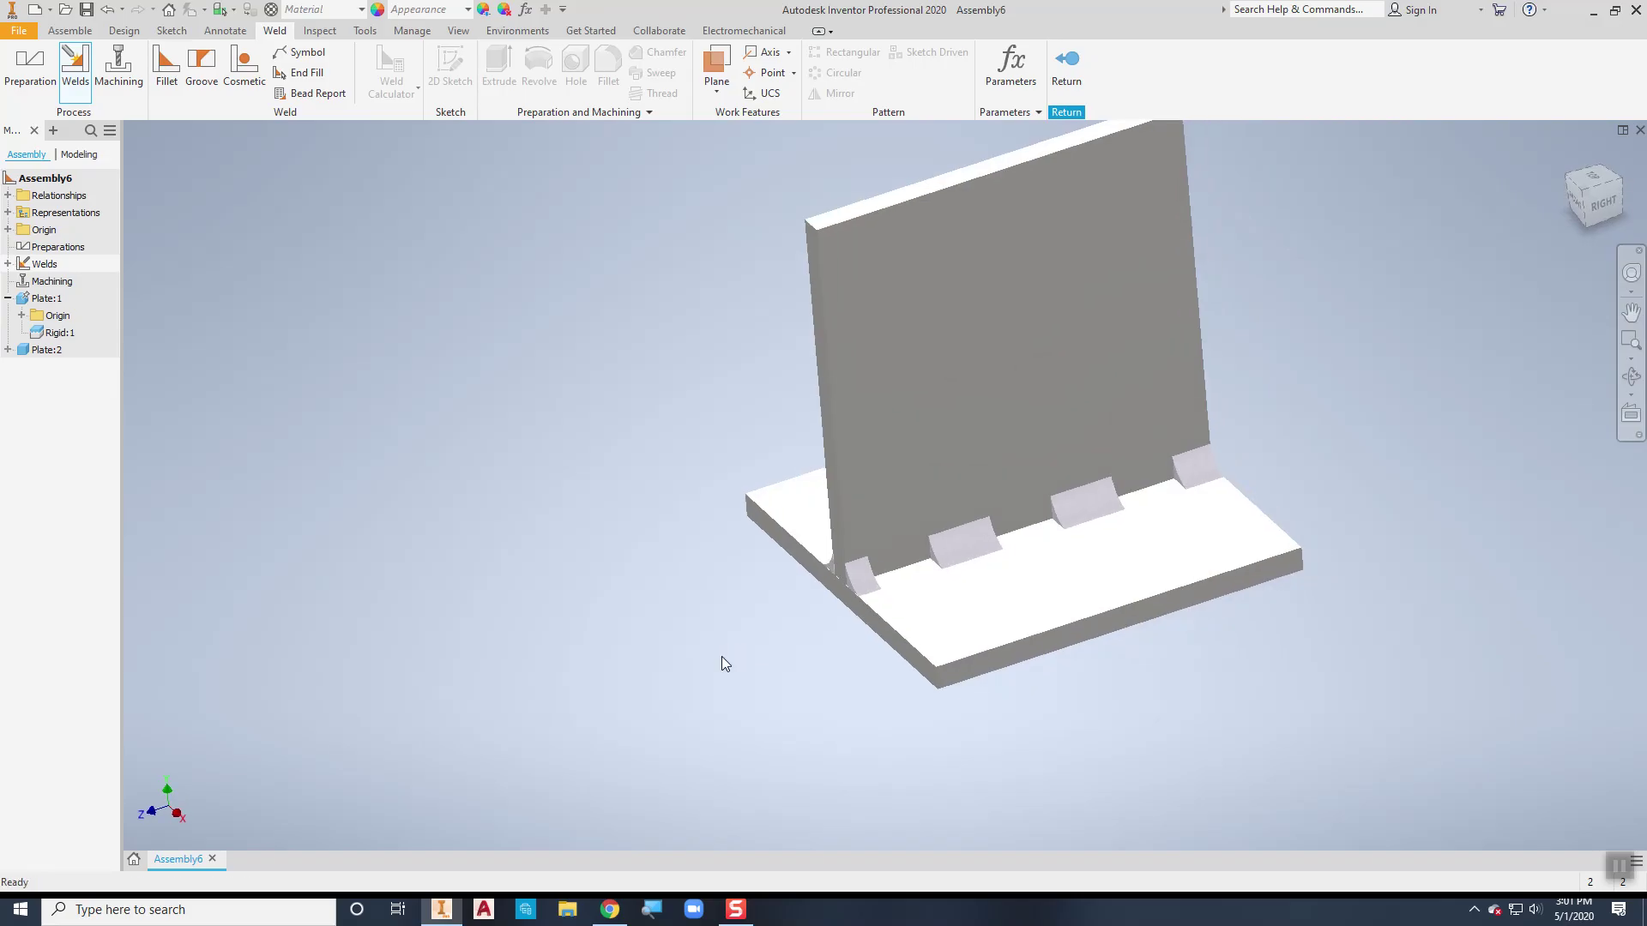